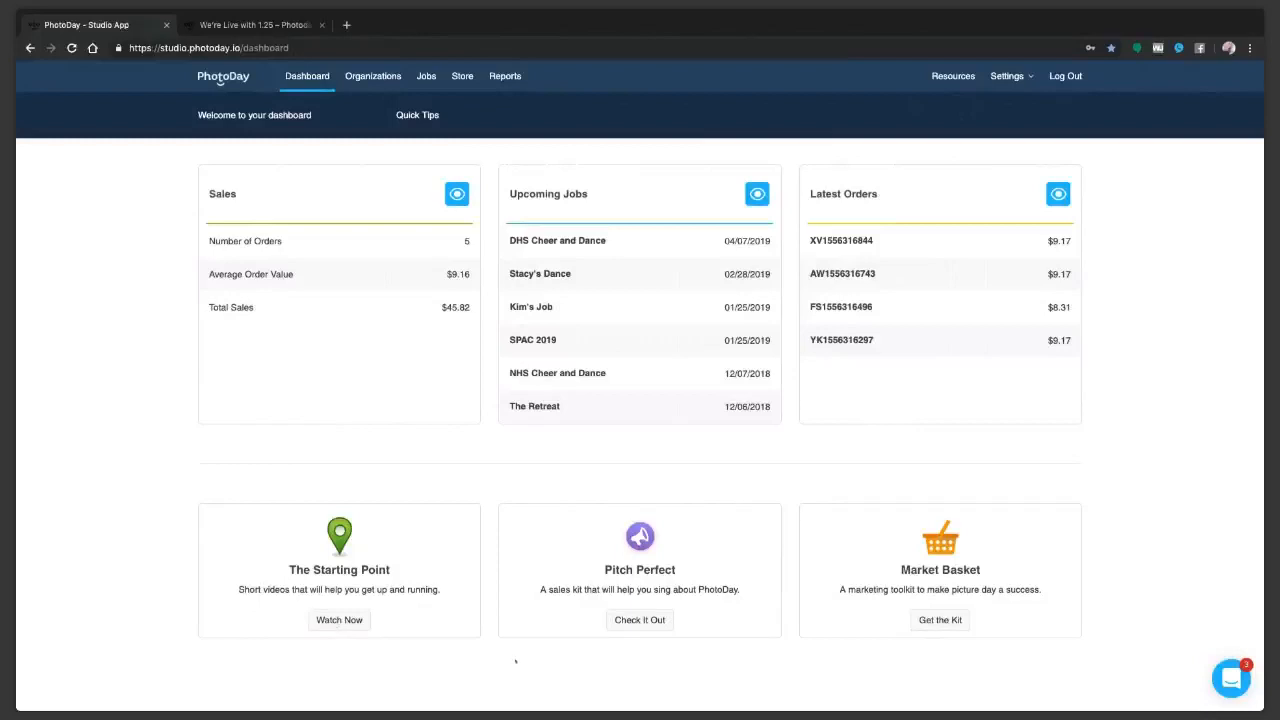
Review the account settings, including the account information, account security and notification settings.
scroll(515, 660, down, 1)
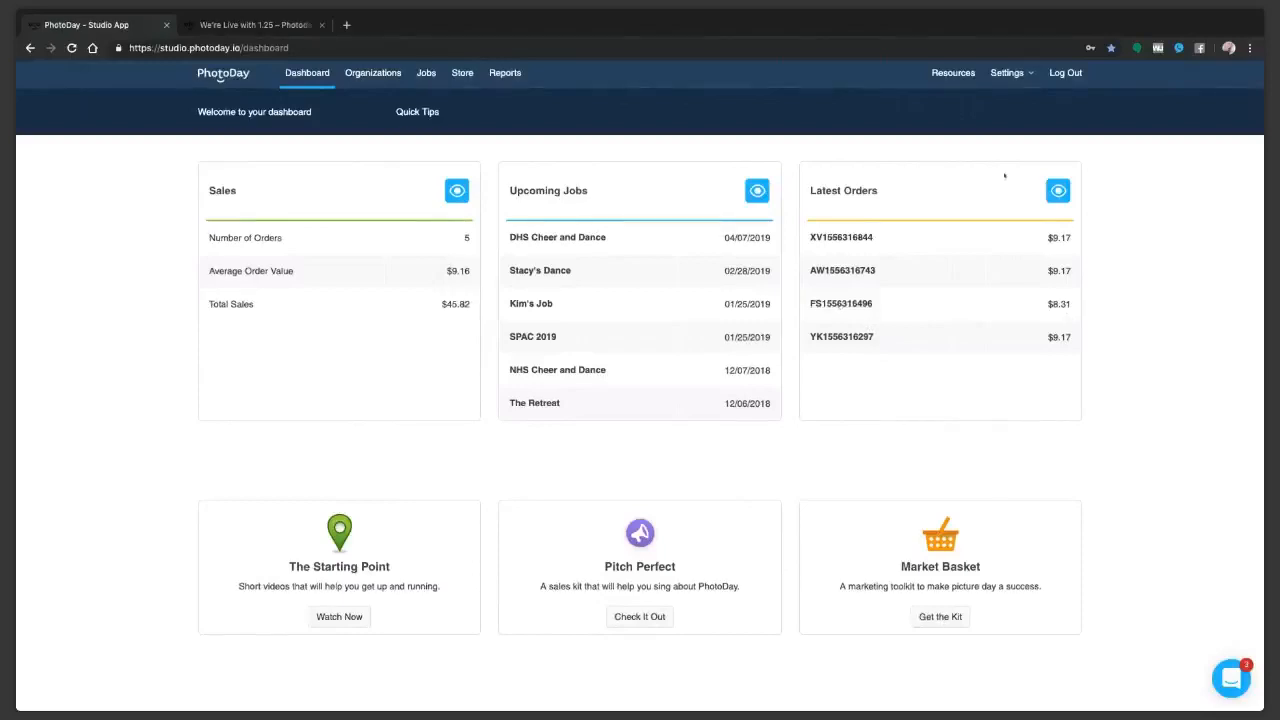
click(1028, 74)
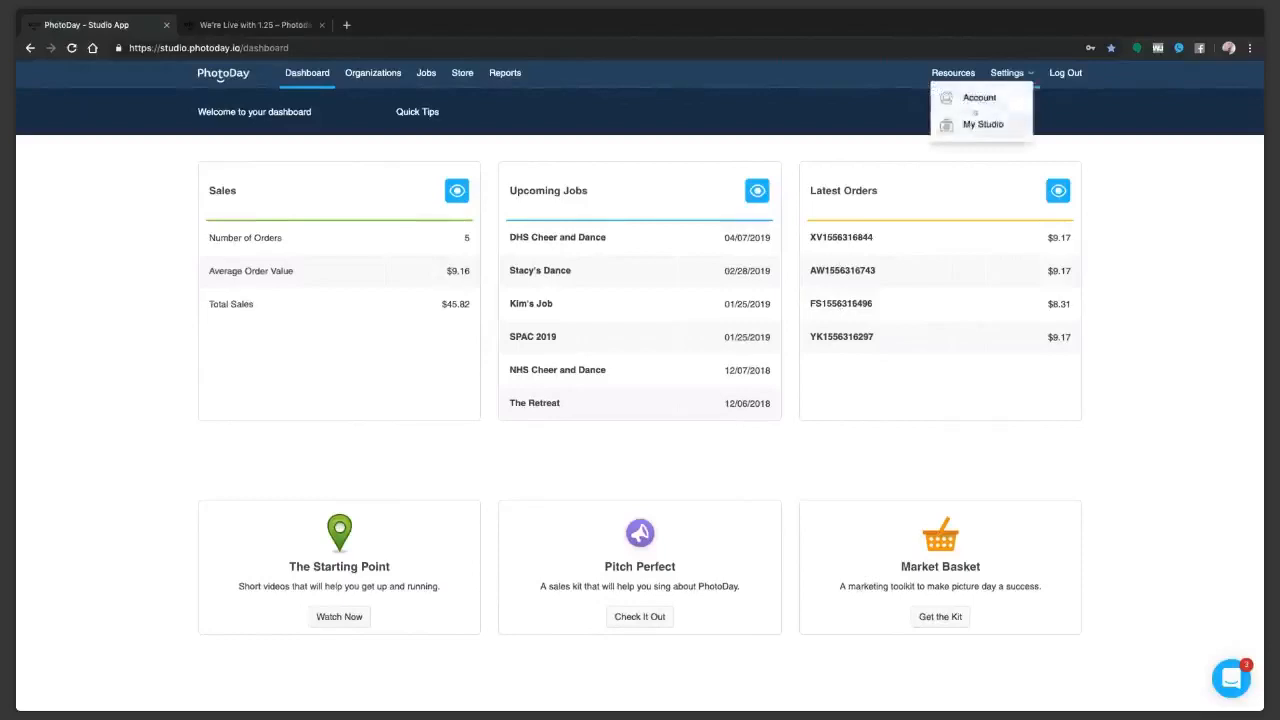
click(979, 97)
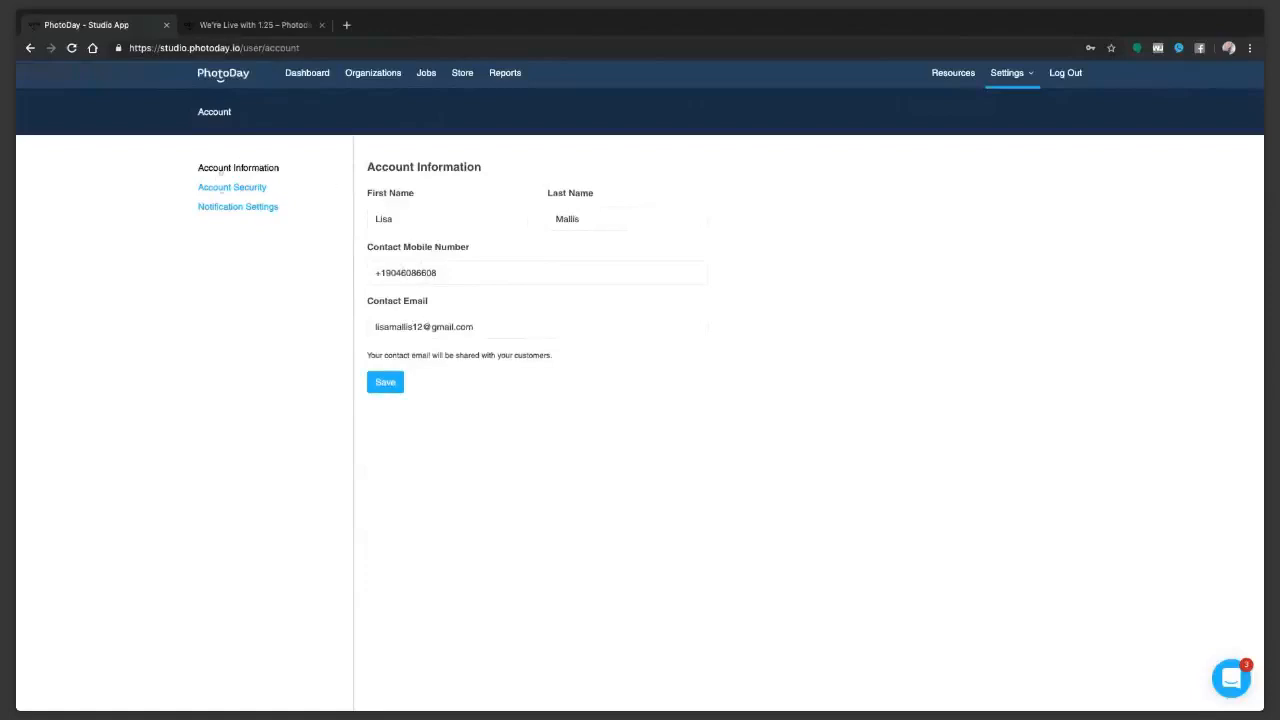
scroll(230, 190, down, 1)
scroll(222, 186, down, 1)
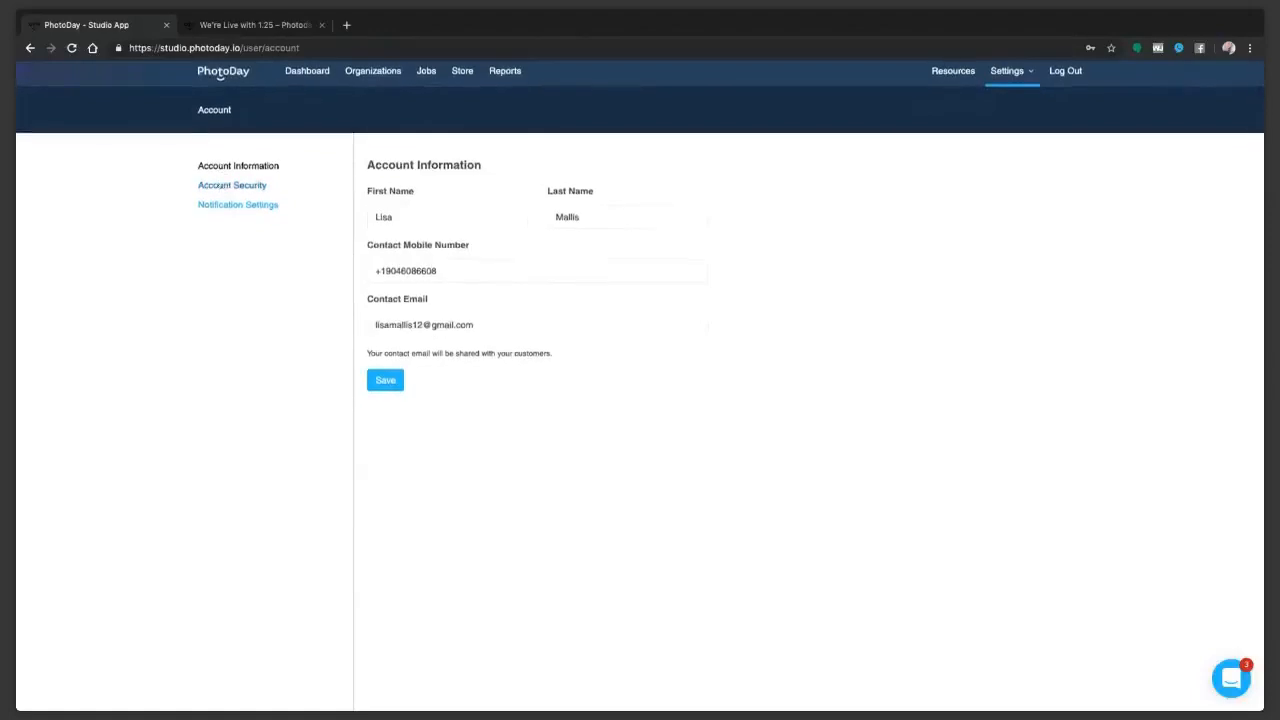
click(220, 186)
click(238, 204)
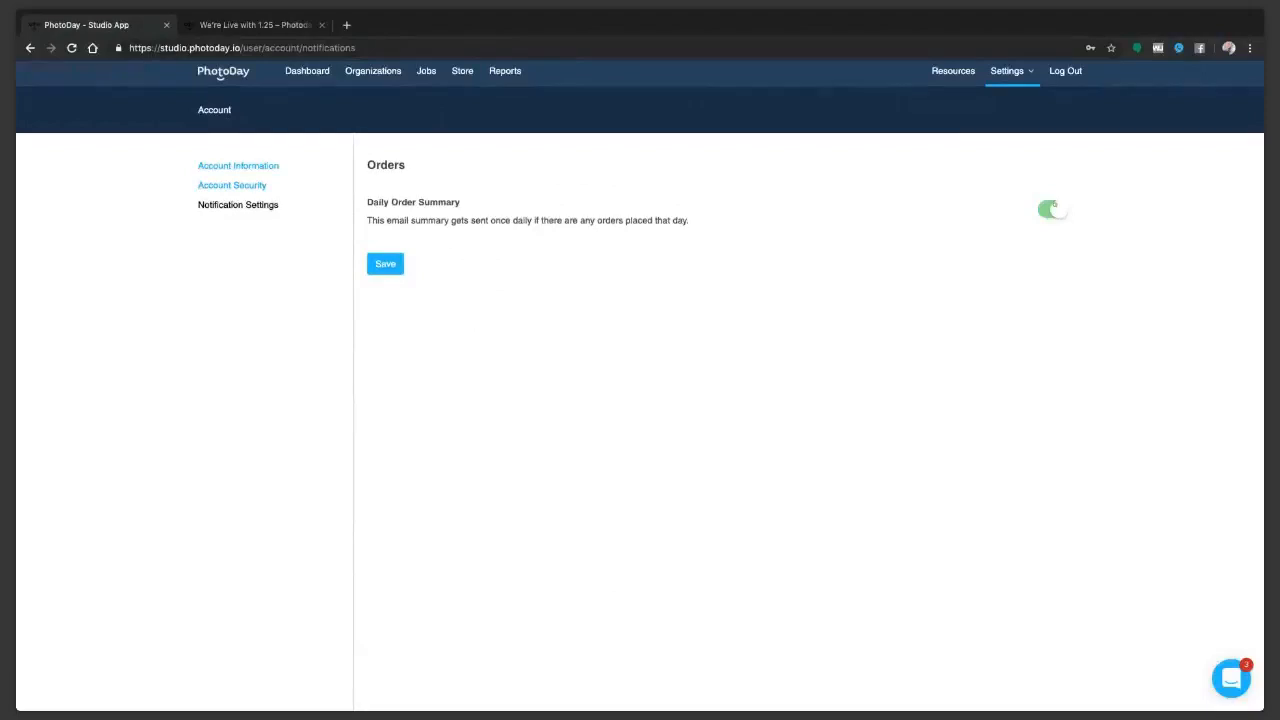
Review the My Studio settings for studio information, taxes, labs, payment, and logo and watermark.
click(1008, 71)
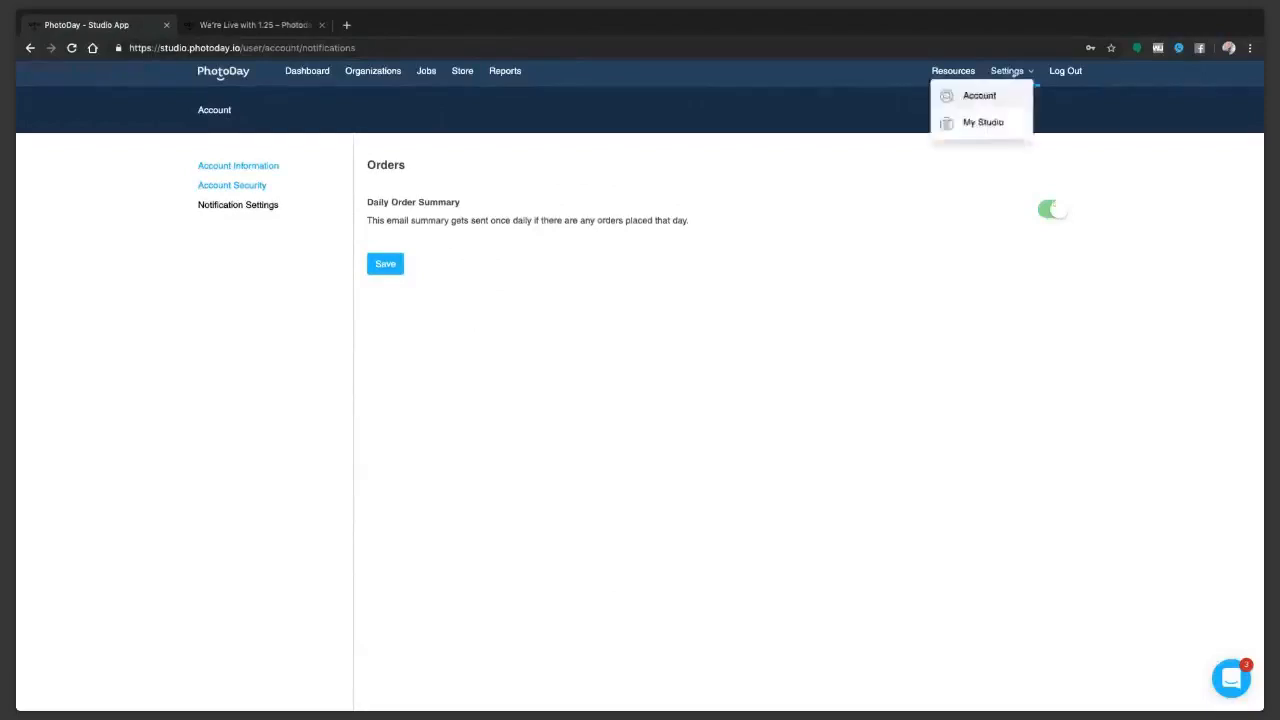
click(981, 122)
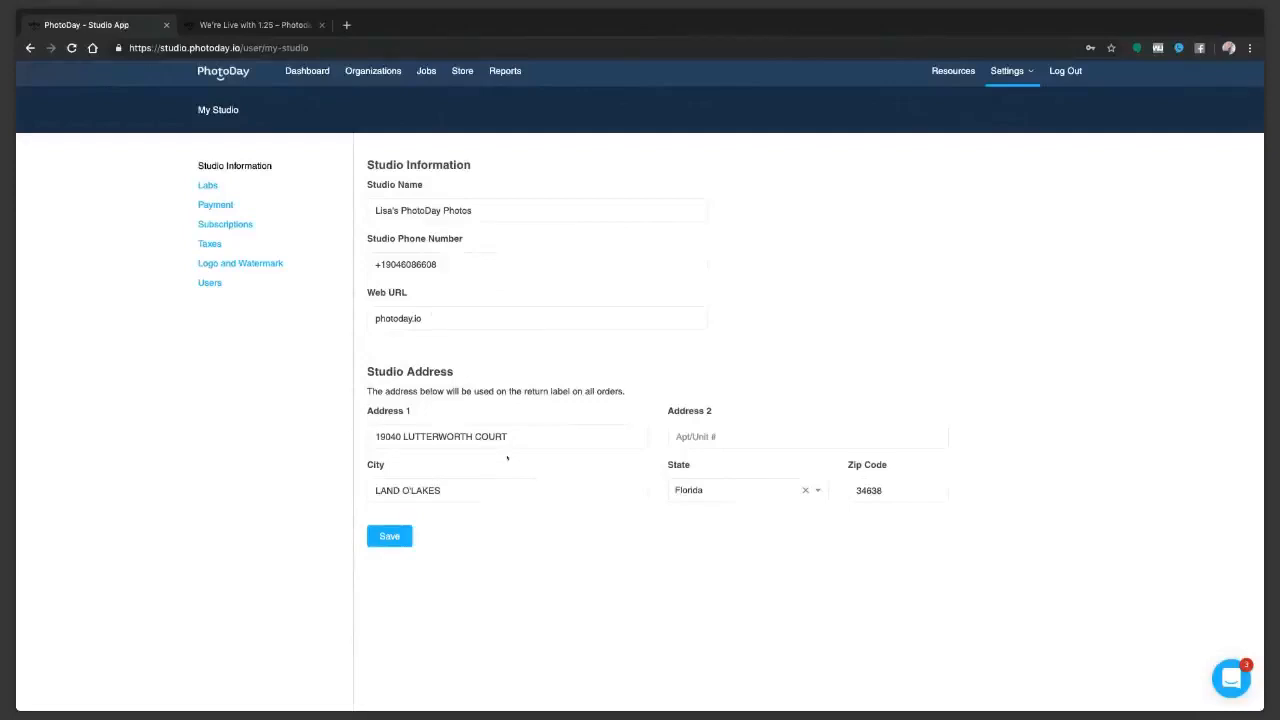
click(210, 244)
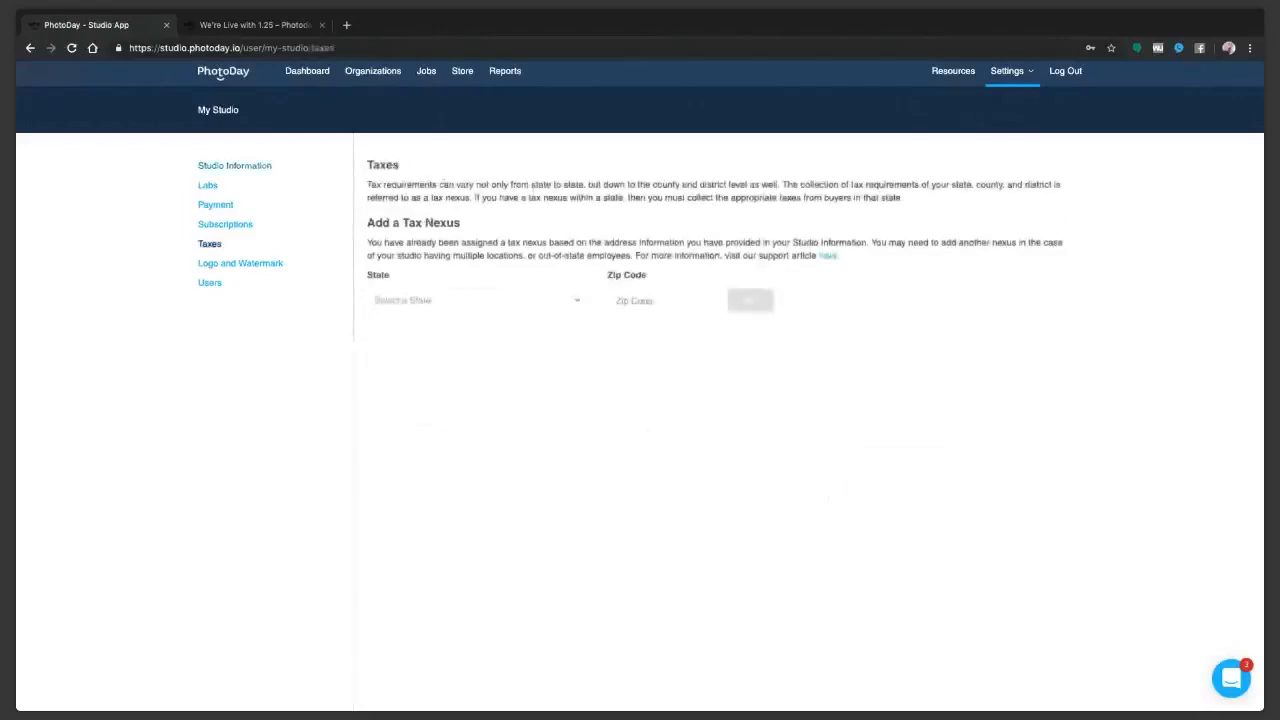
click(226, 168)
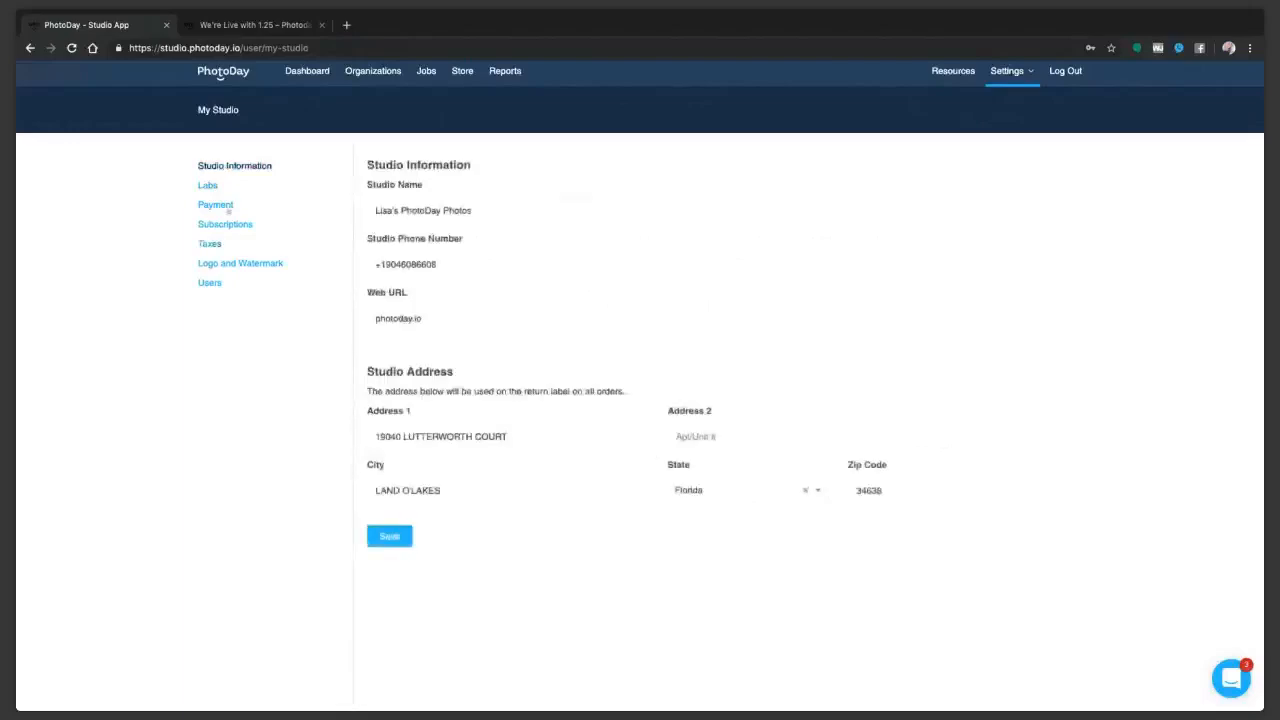
click(210, 186)
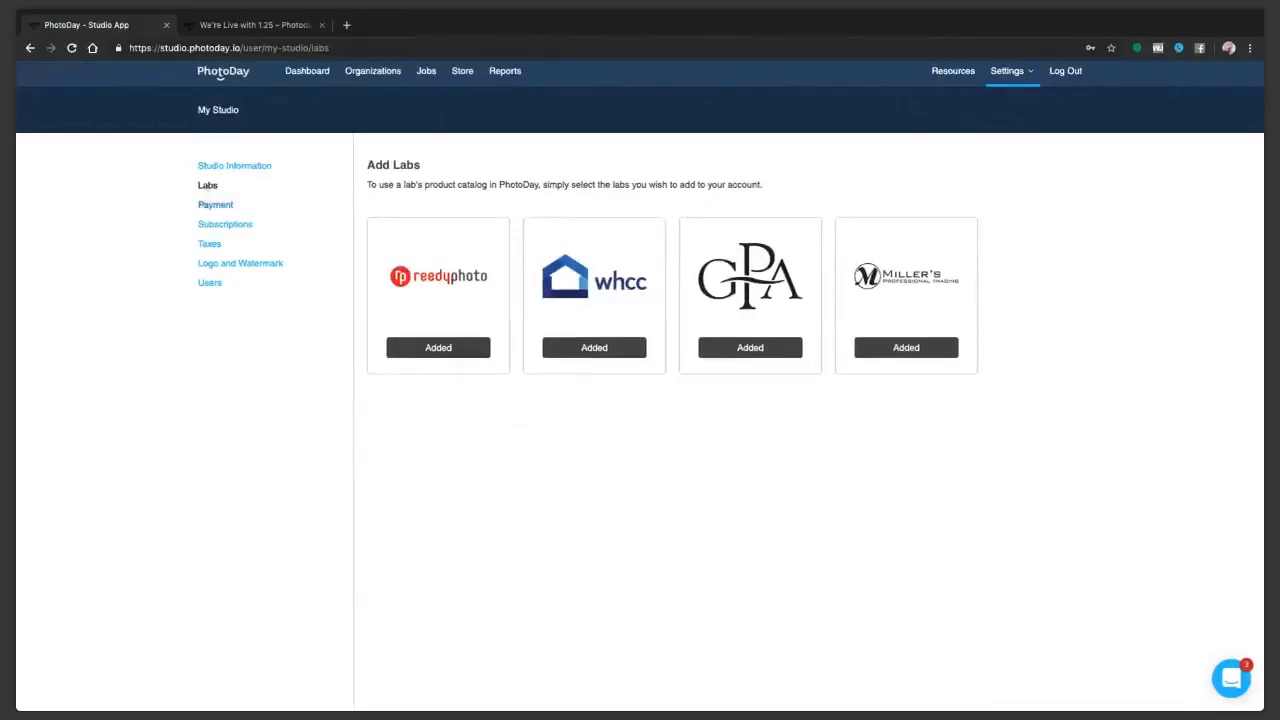
scroll(205, 206, down, 1)
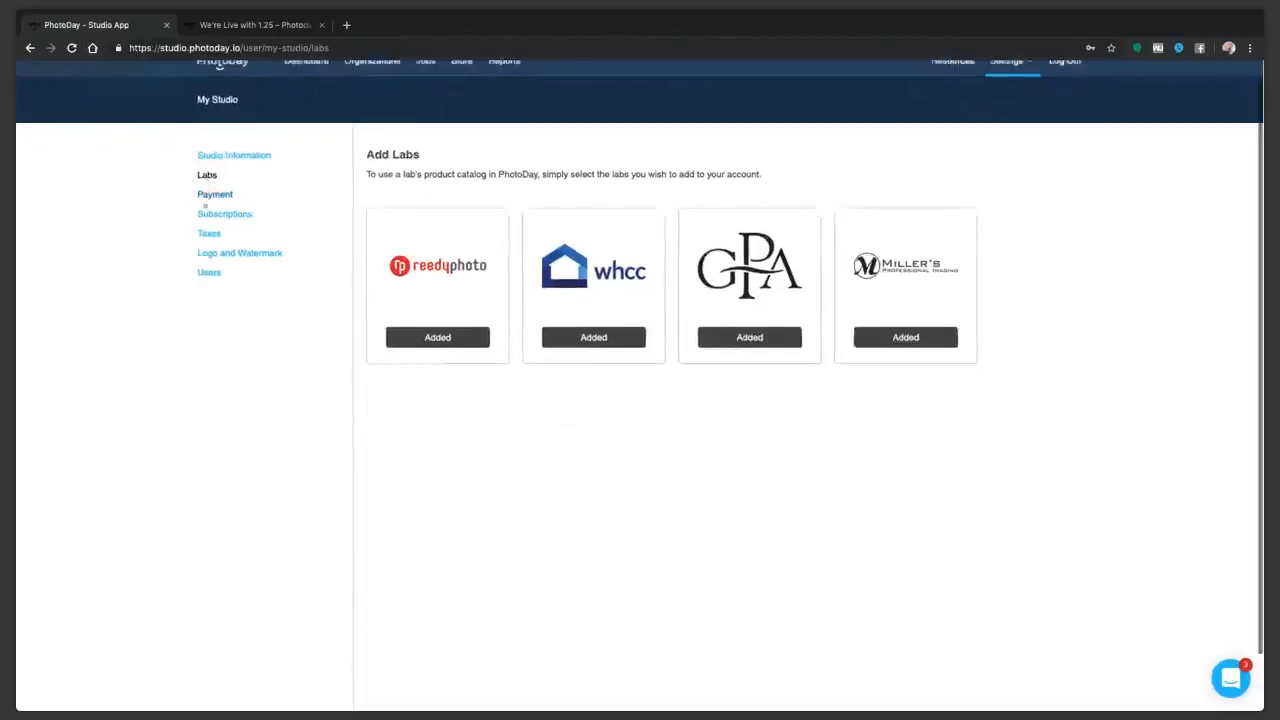
click(206, 198)
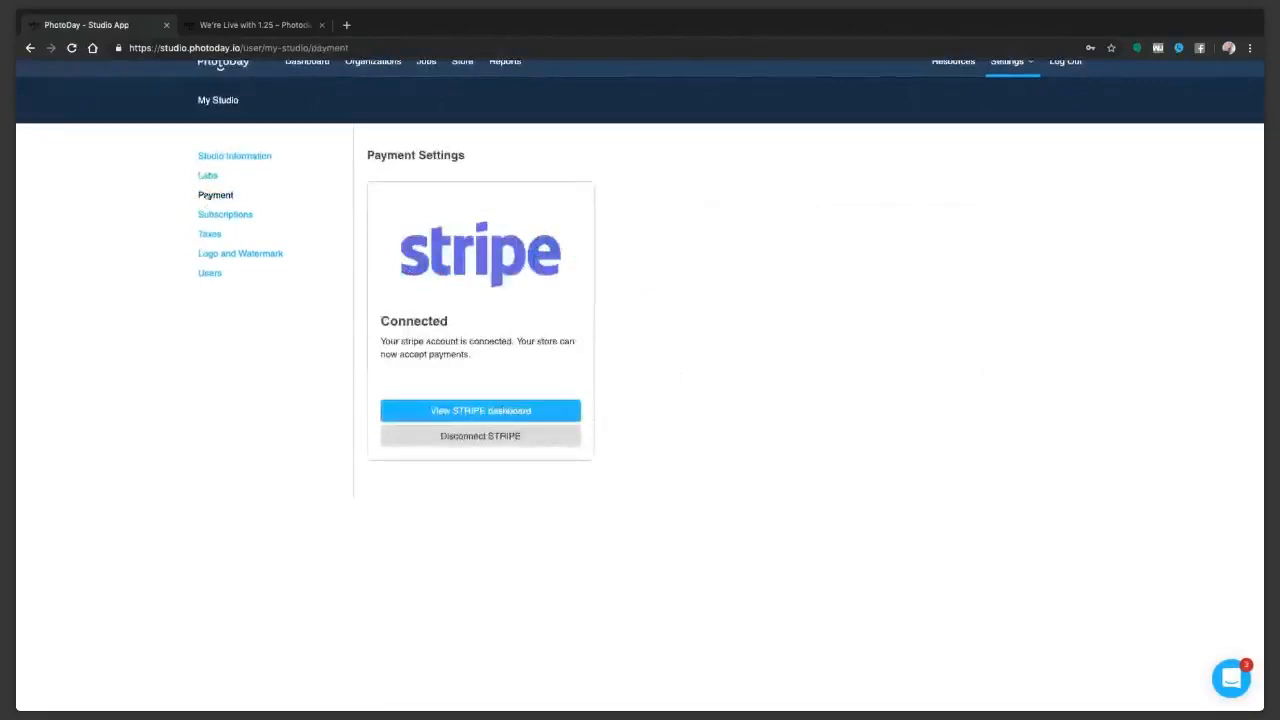
scroll(471, 87, up, 1)
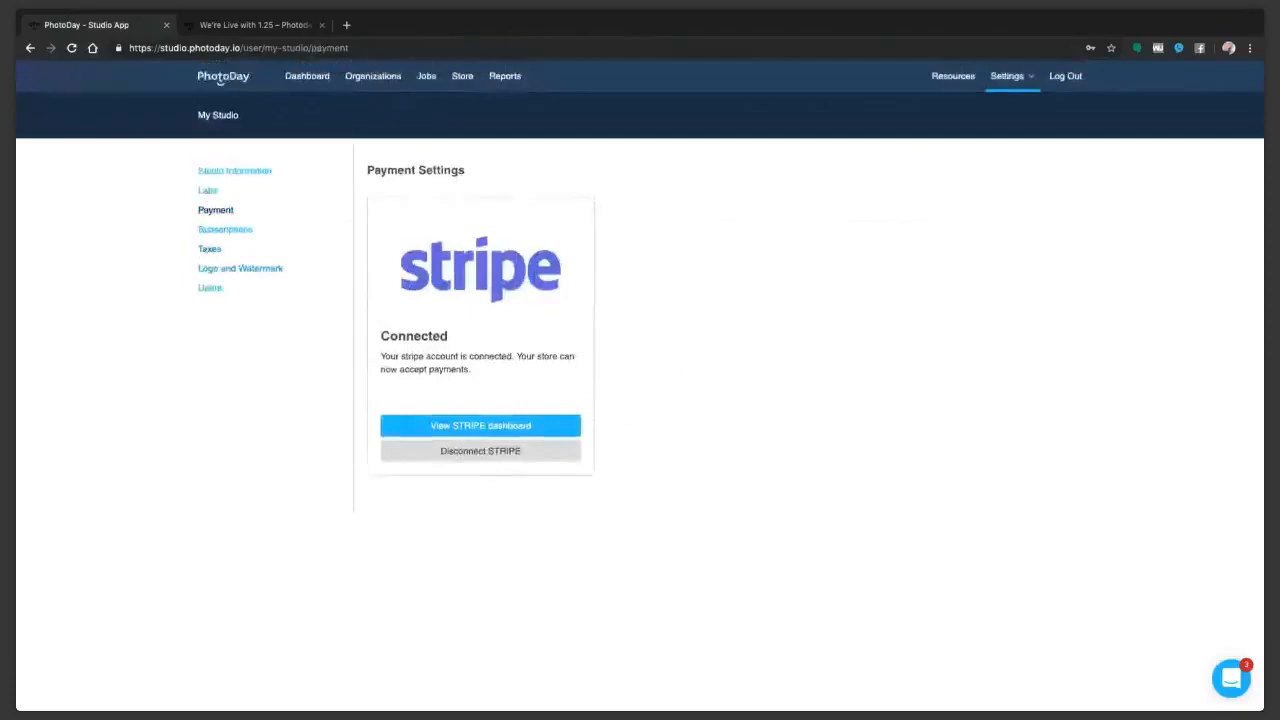
click(202, 270)
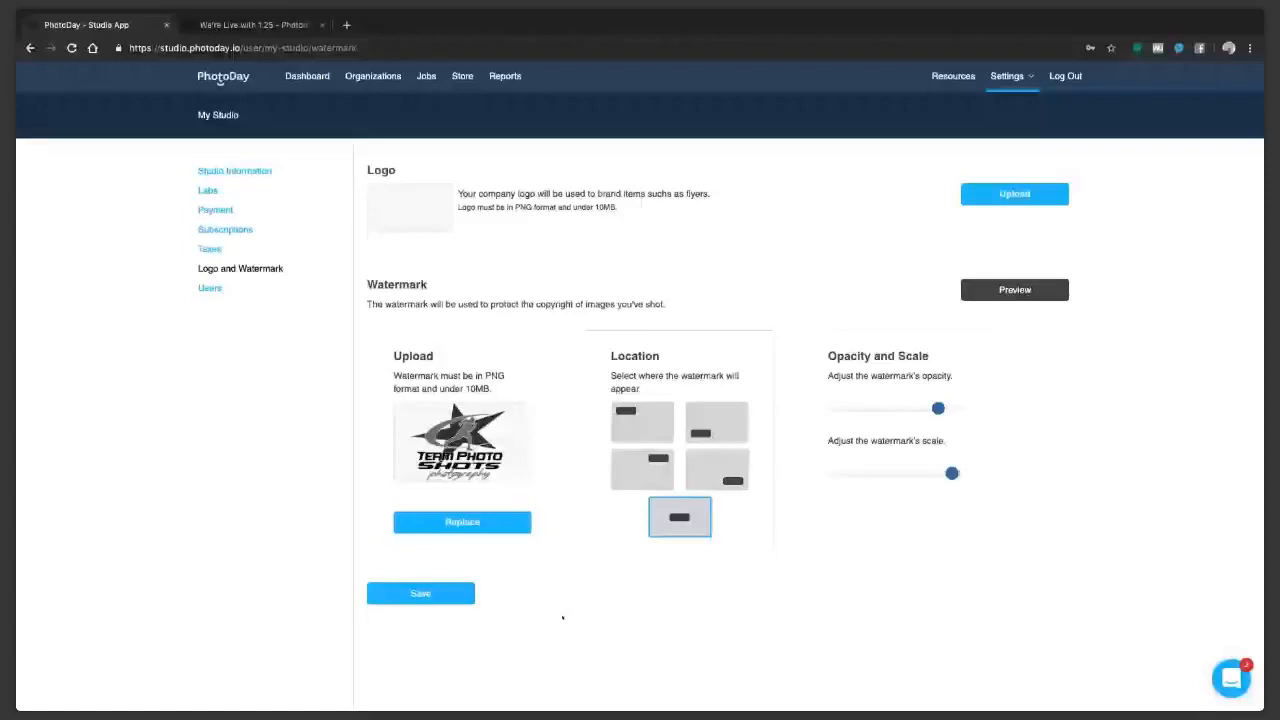
click(1007, 76)
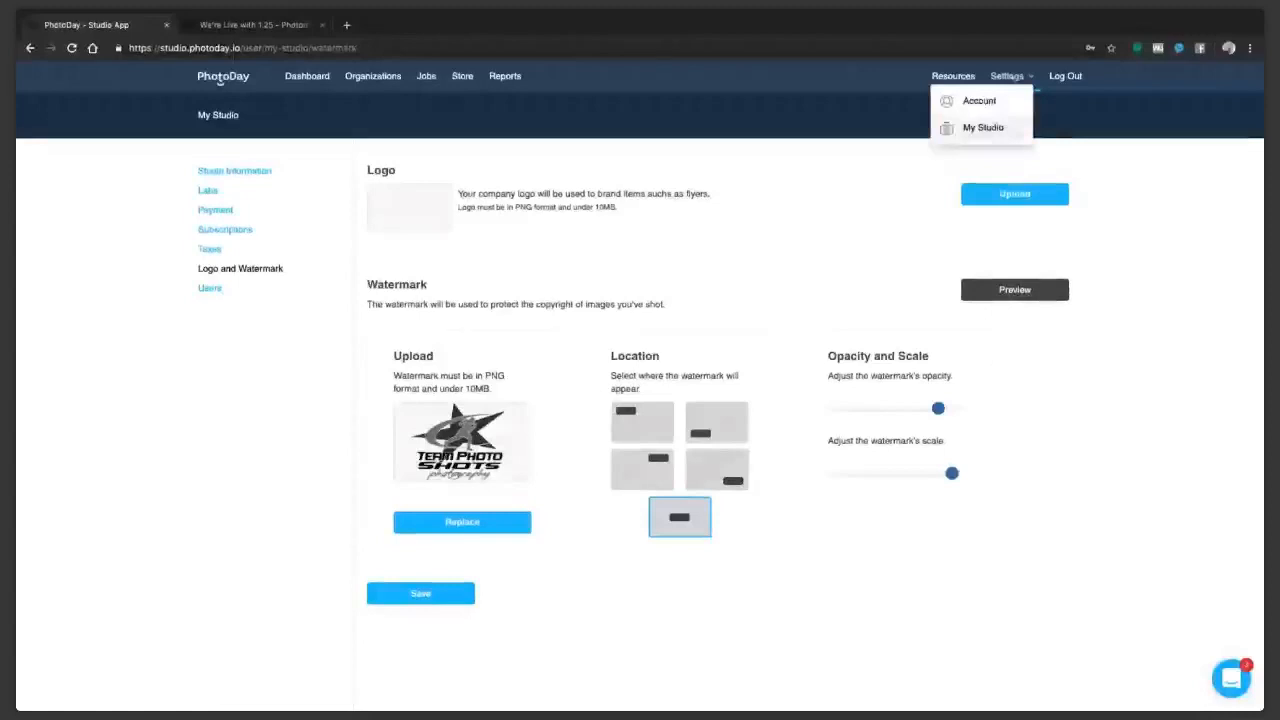
Examine the 2019 year summary report and the April month summary with its orders.
click(220, 80)
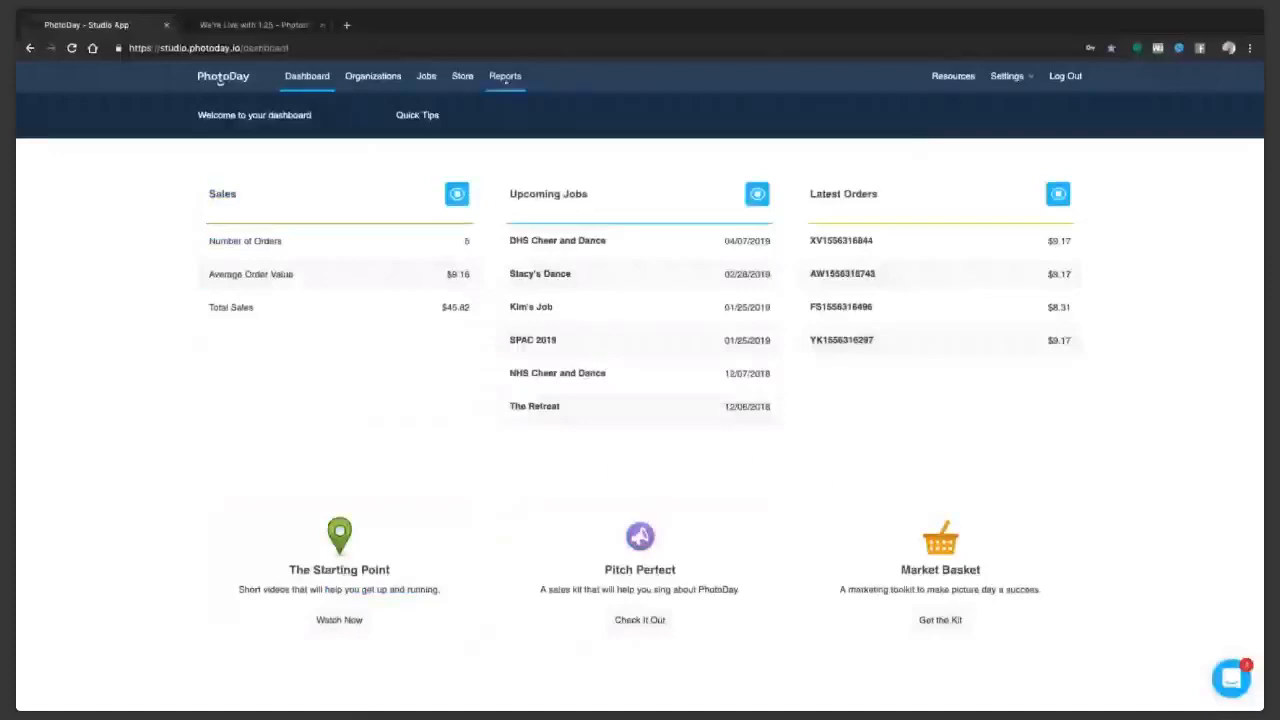
click(505, 78)
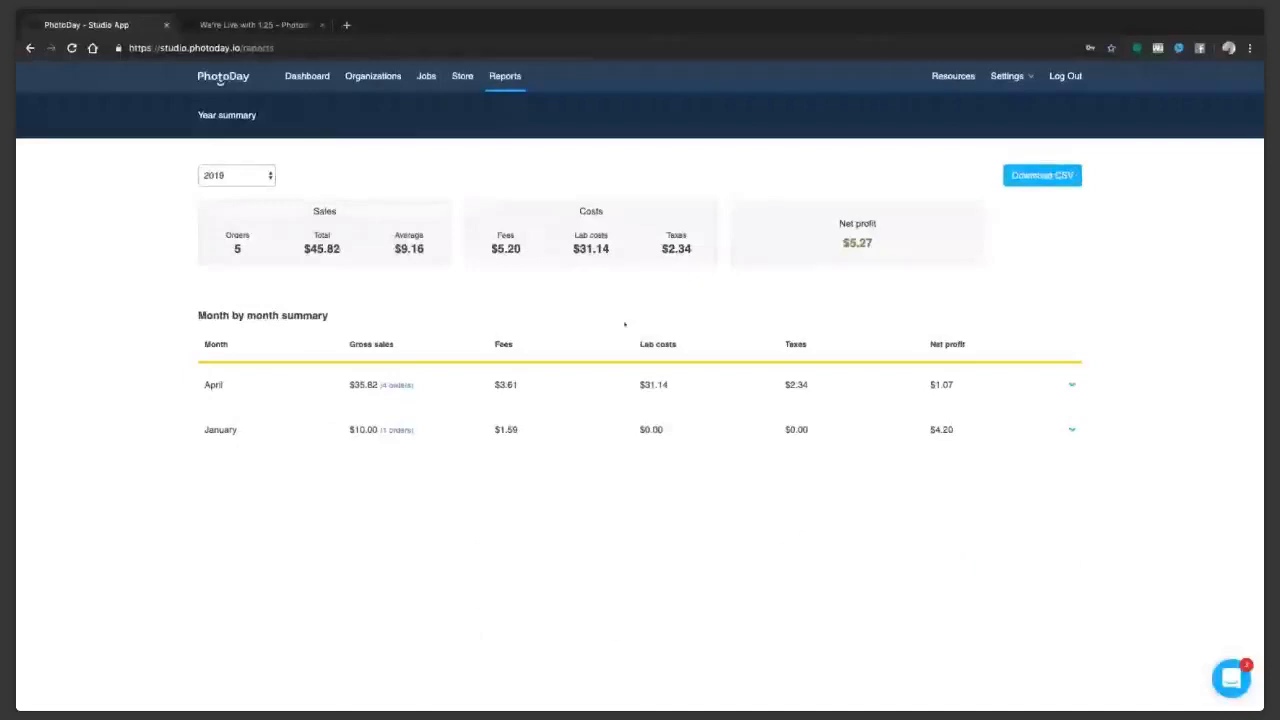
click(508, 390)
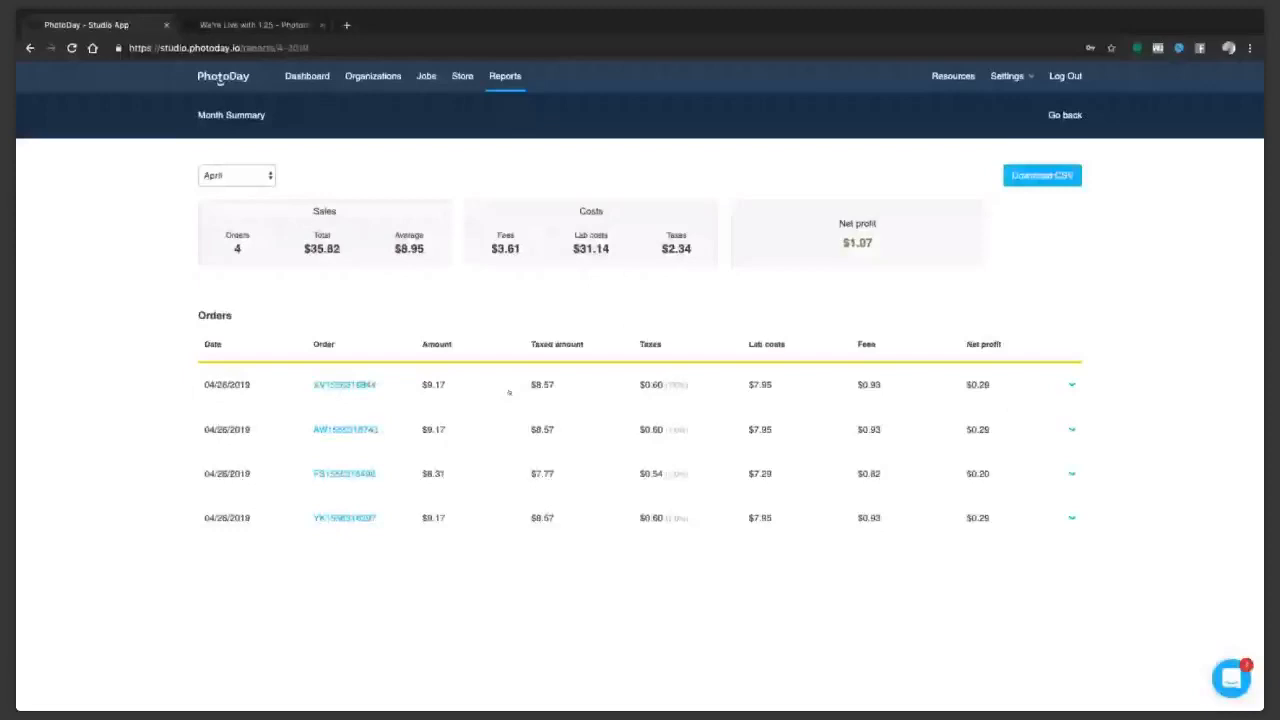
click(490, 80)
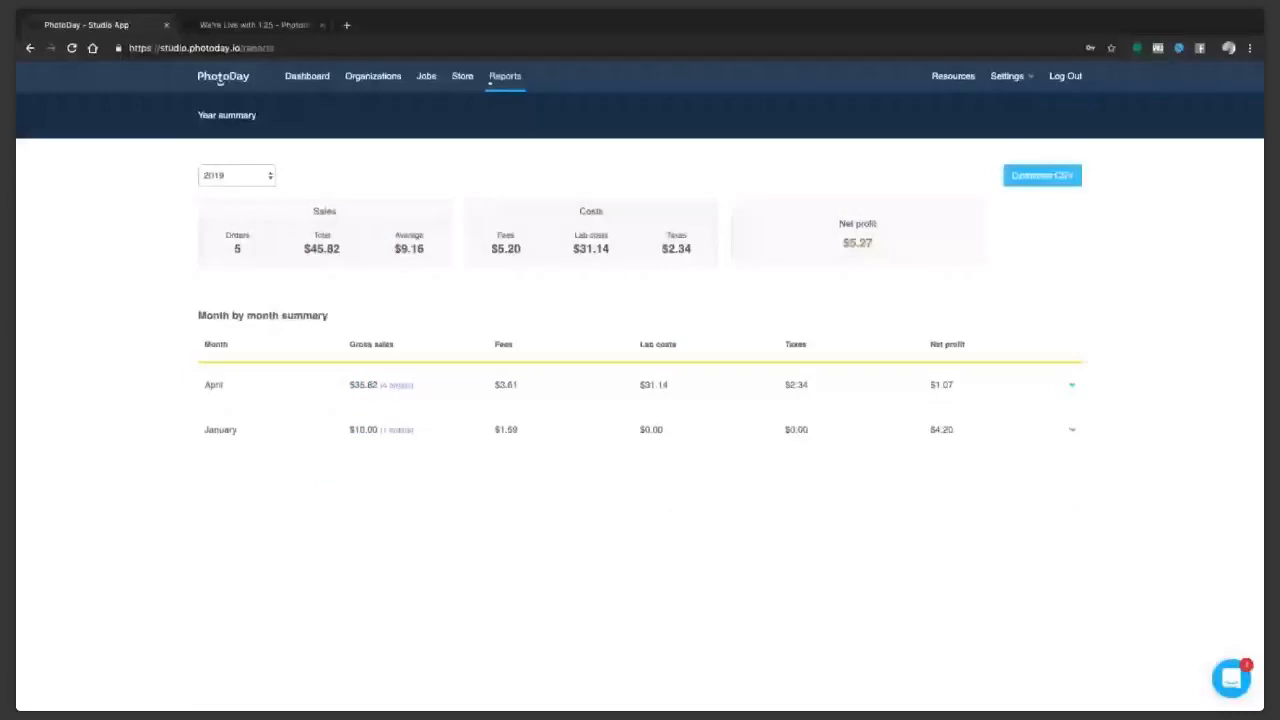
Open the store's price sheet list by way of the dashboard's Quick Tips and the storefront setup guide.
click(295, 78)
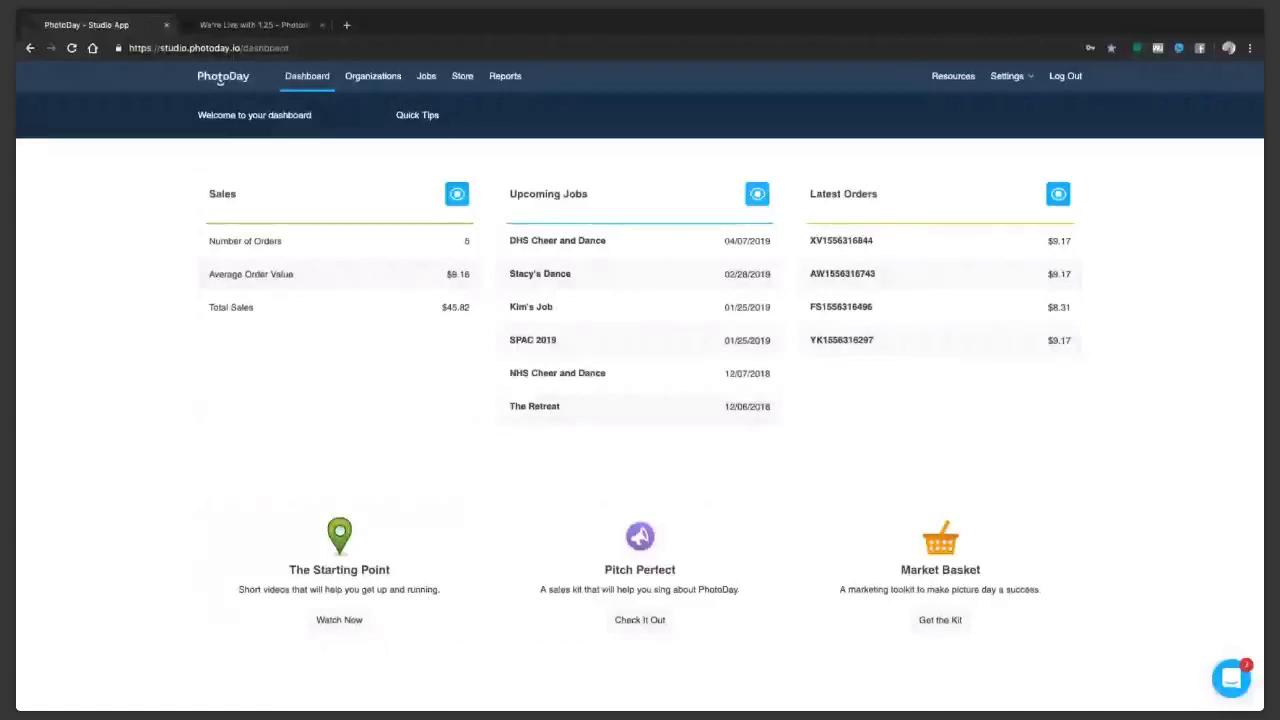
click(410, 115)
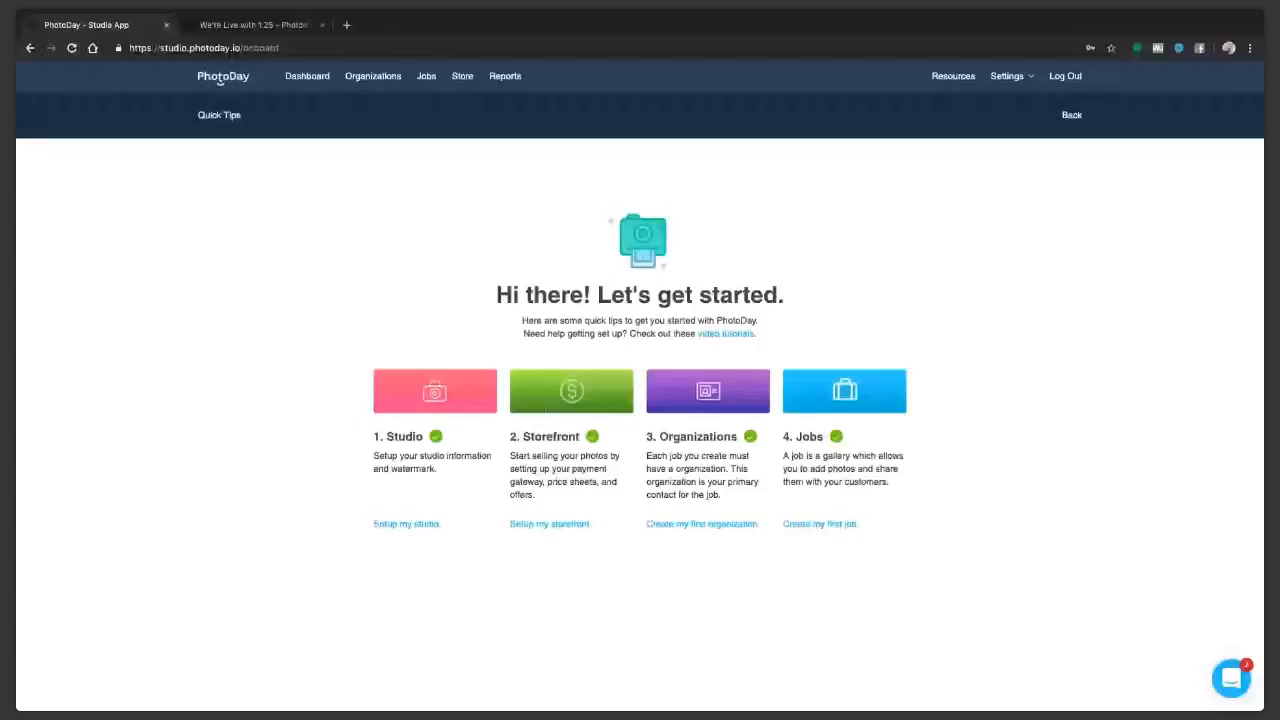
click(549, 523)
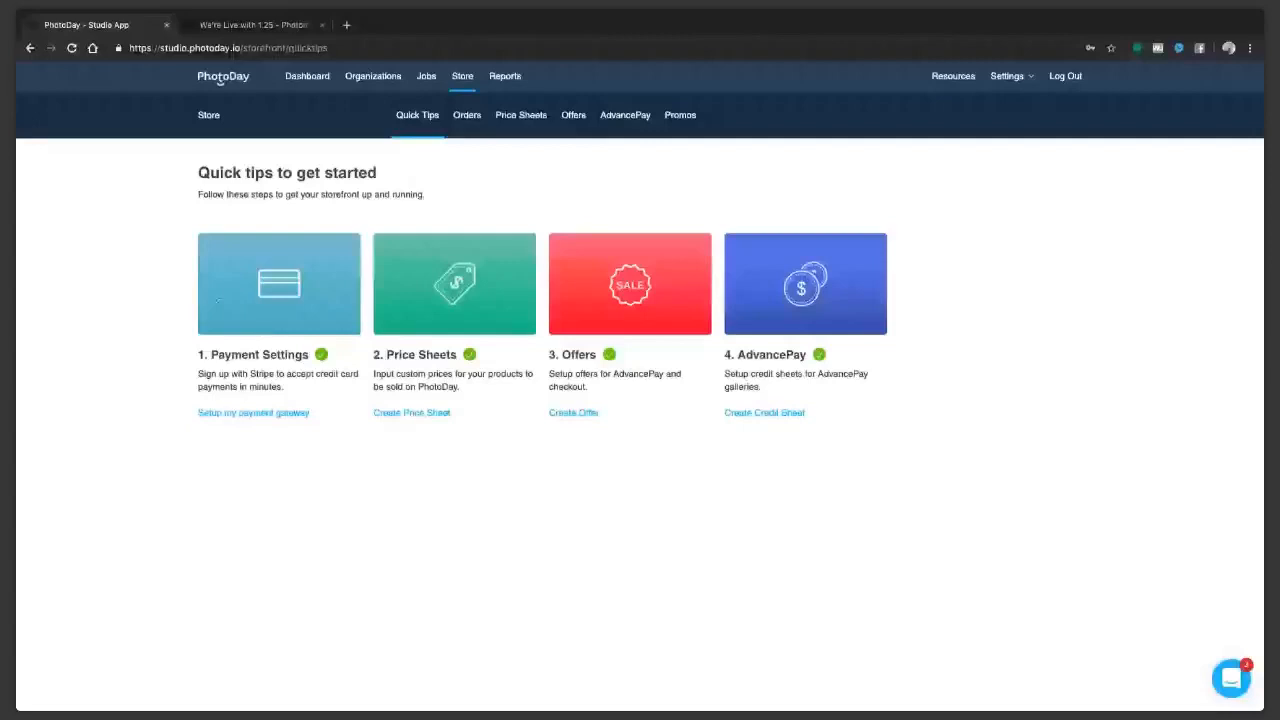
click(450, 310)
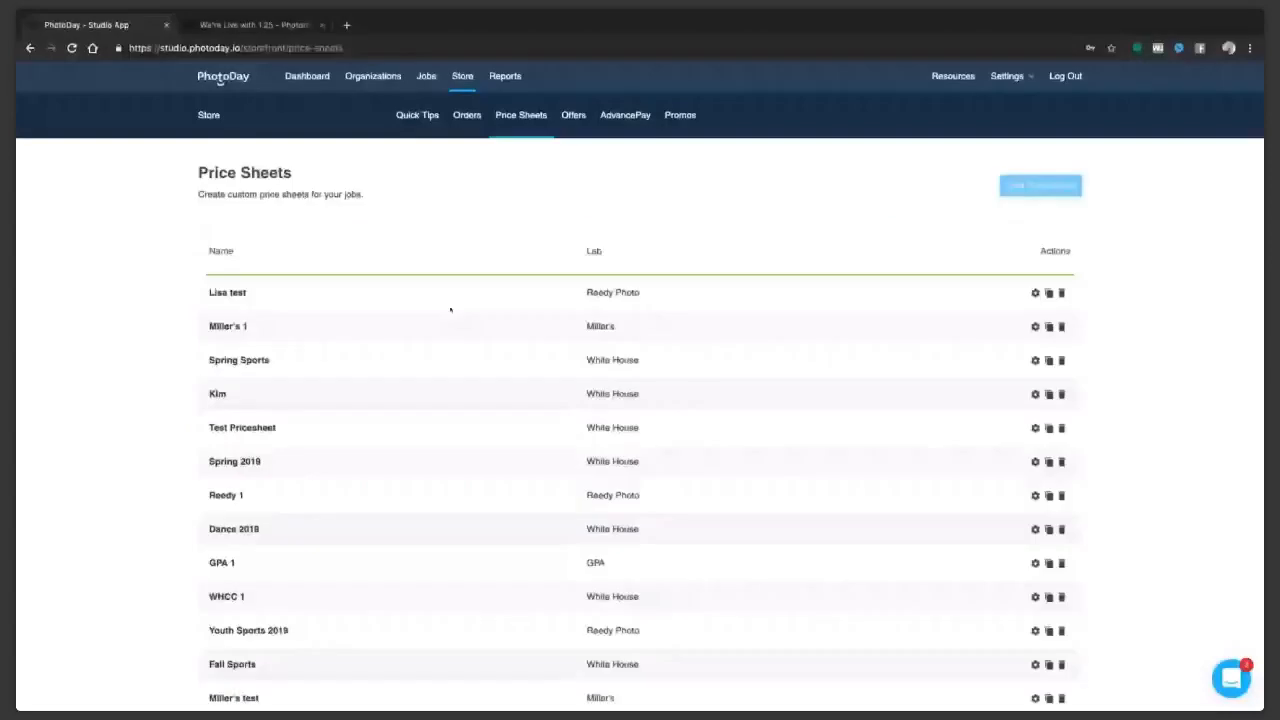
scroll(907, 371, down, 1)
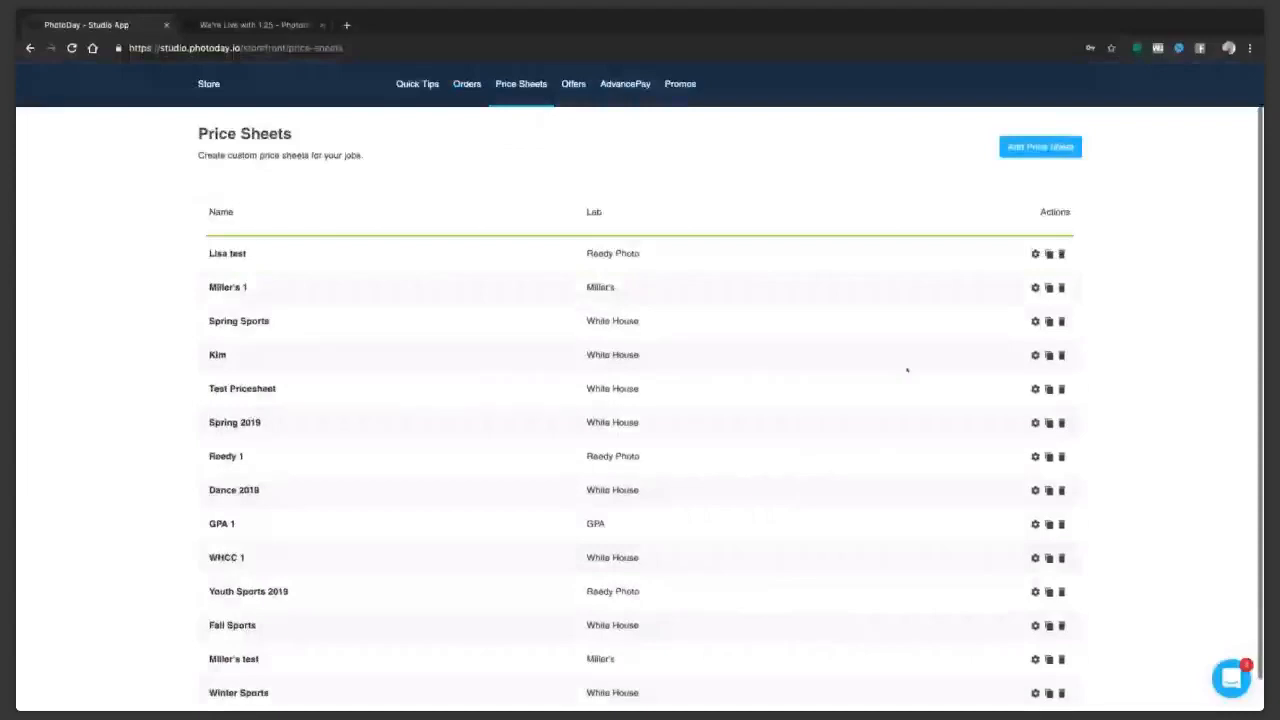
scroll(804, 292, up, 1)
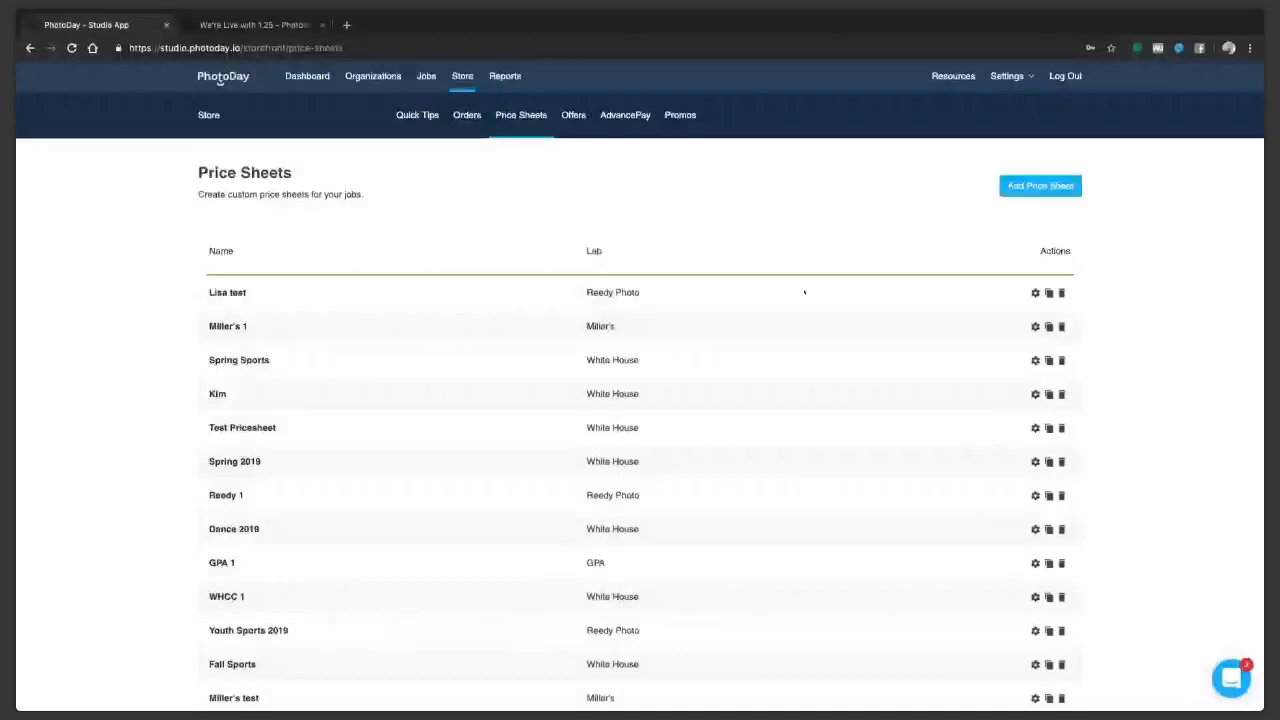
Create a price sheet named "Spring Sports 2019 Webinar" for the White House lab with a 100 percent markup.
click(1040, 185)
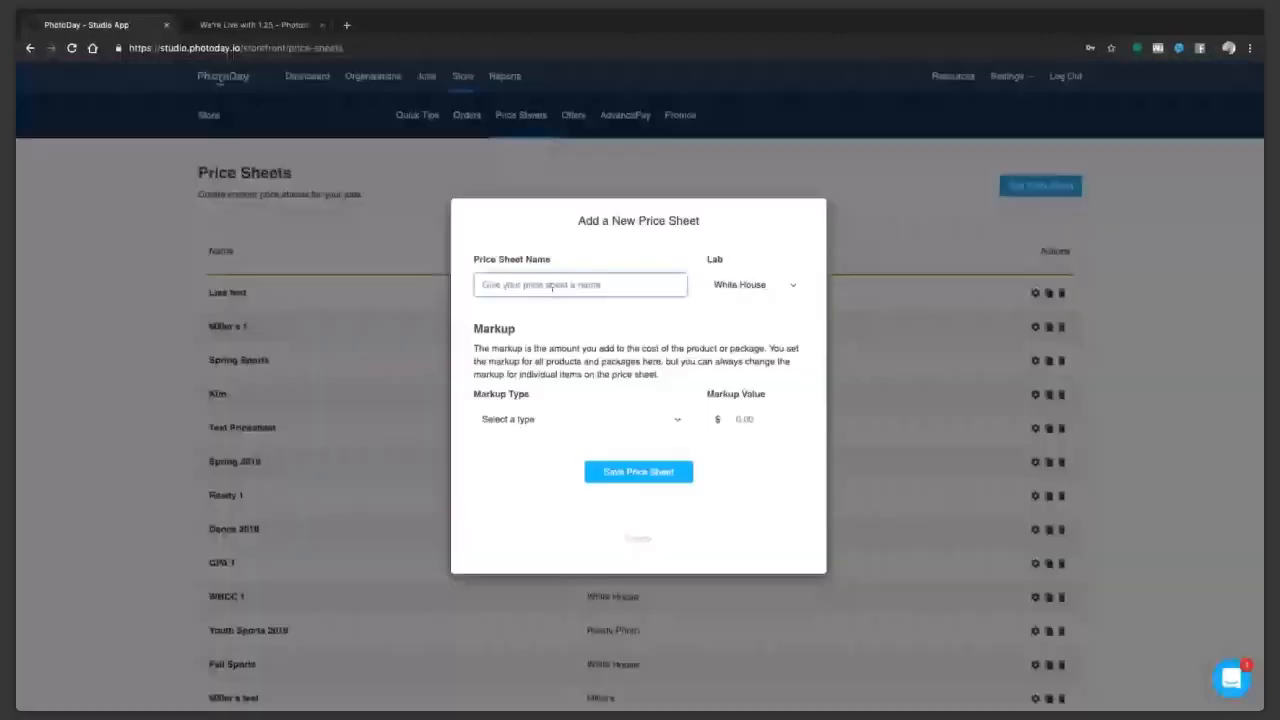
text(Spring Sports 2019 Wal)
text(binar)
click(589, 411)
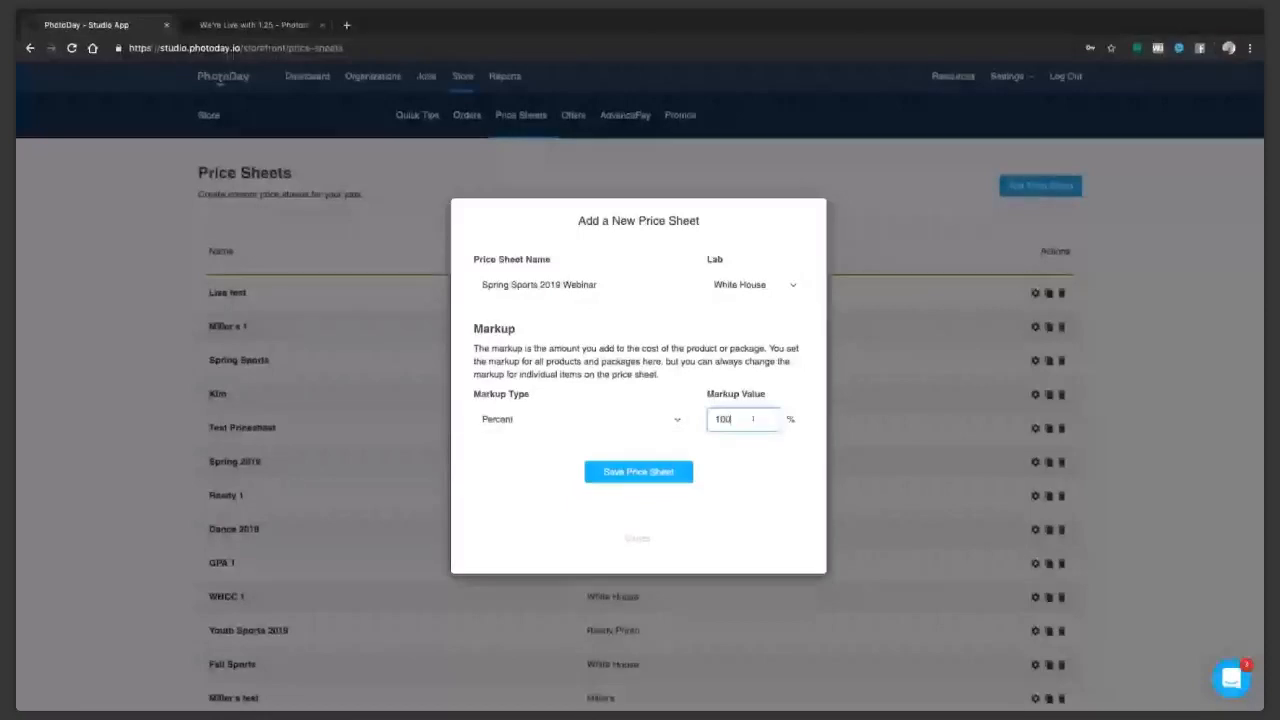
key(Return)
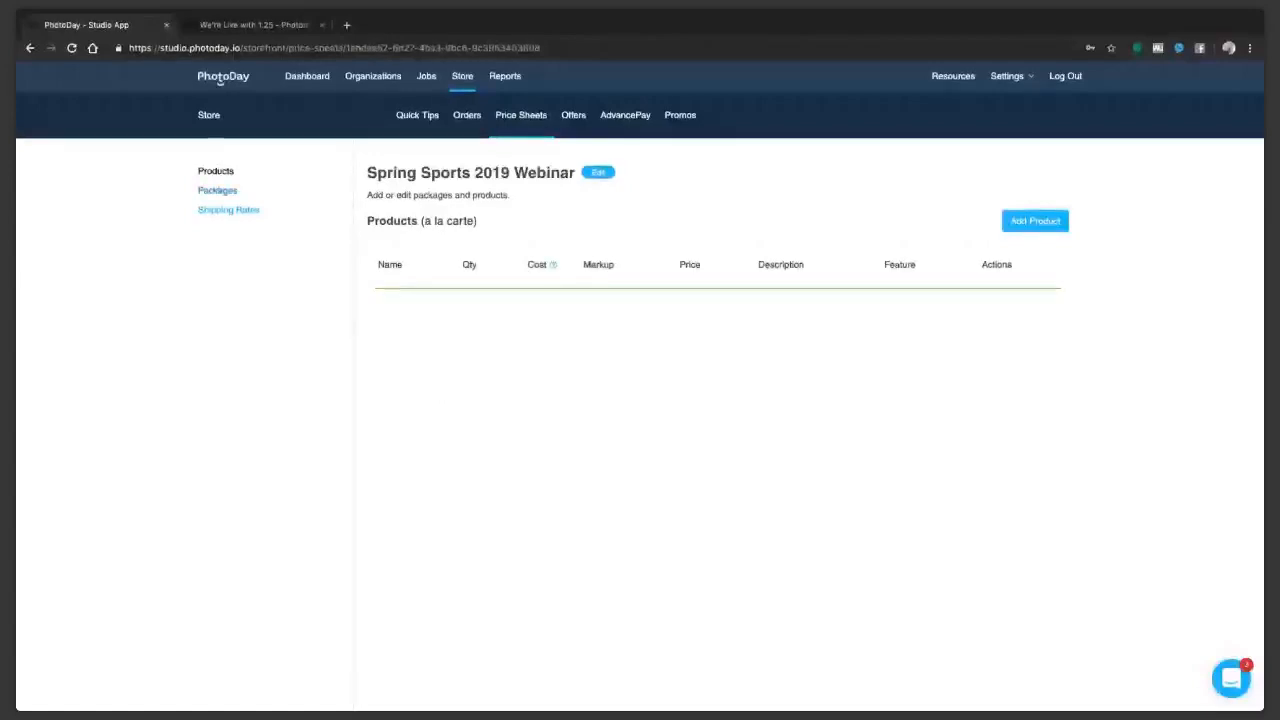
Start a package named "Large Family Pack" described as "Save 15% by ordering this package. A portion of all sales are donated back to the organization".
click(215, 190)
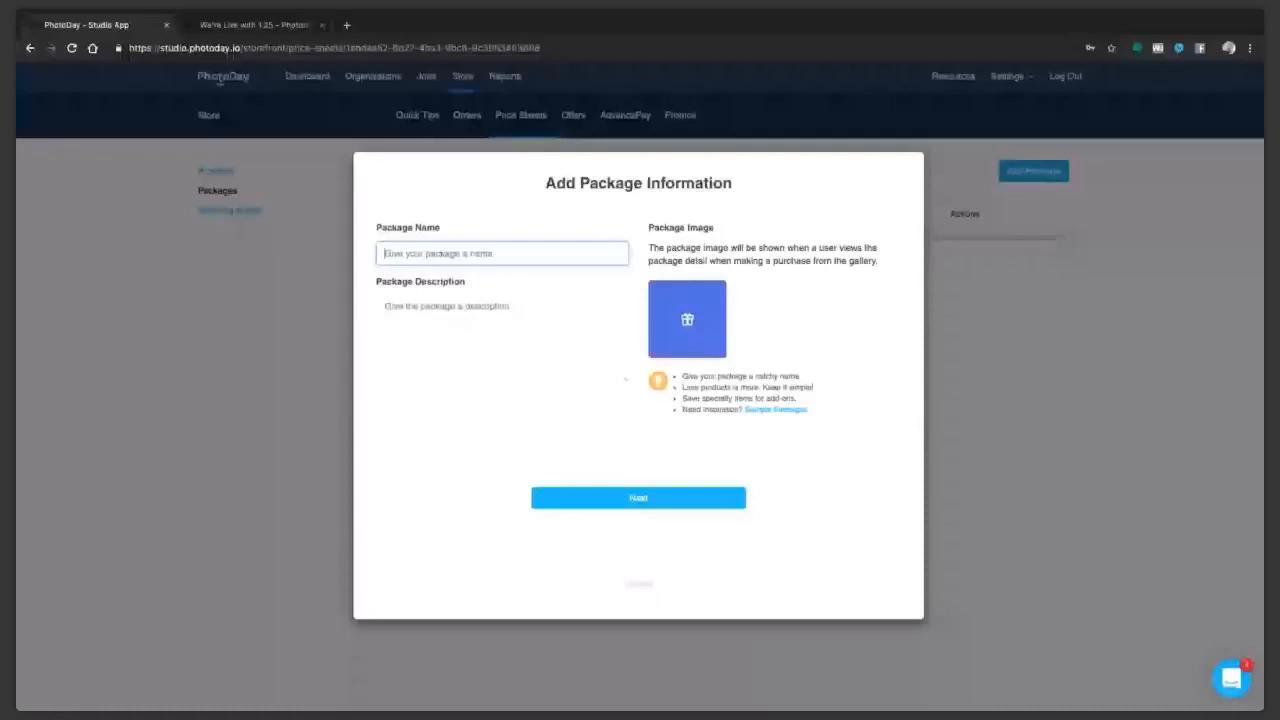
text(Large P)
text(amily Pack)
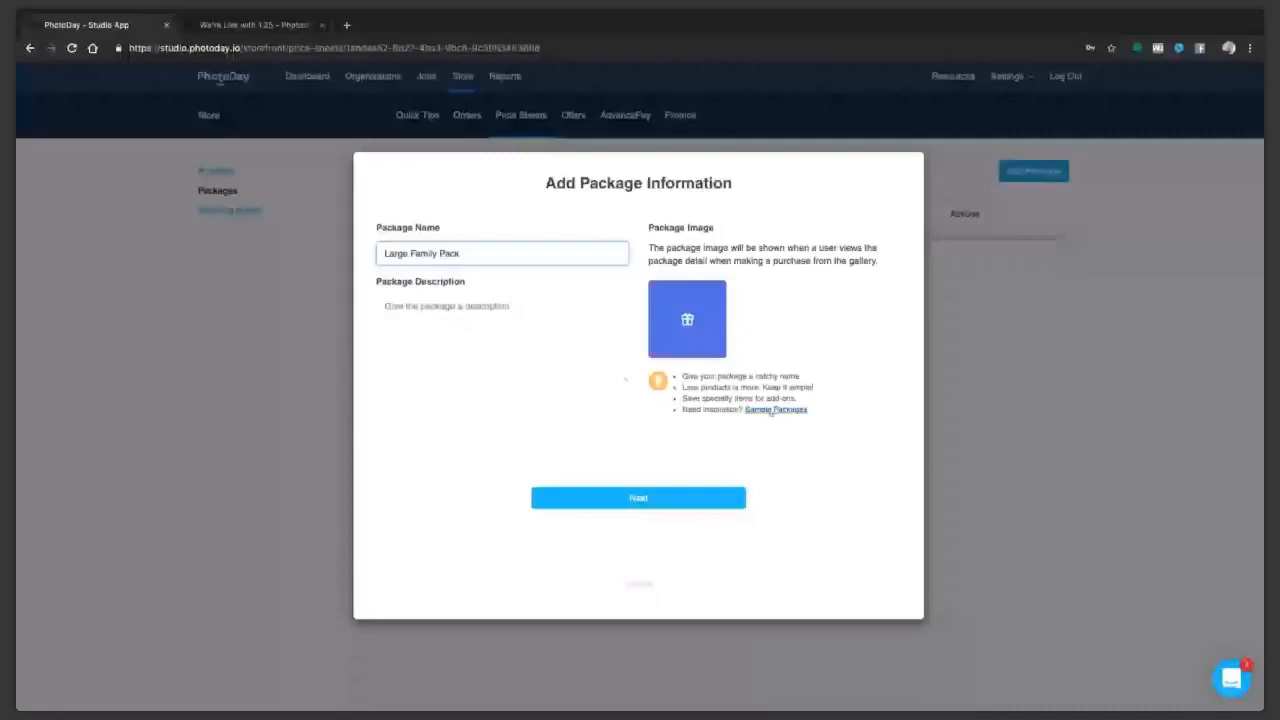
click(502, 328)
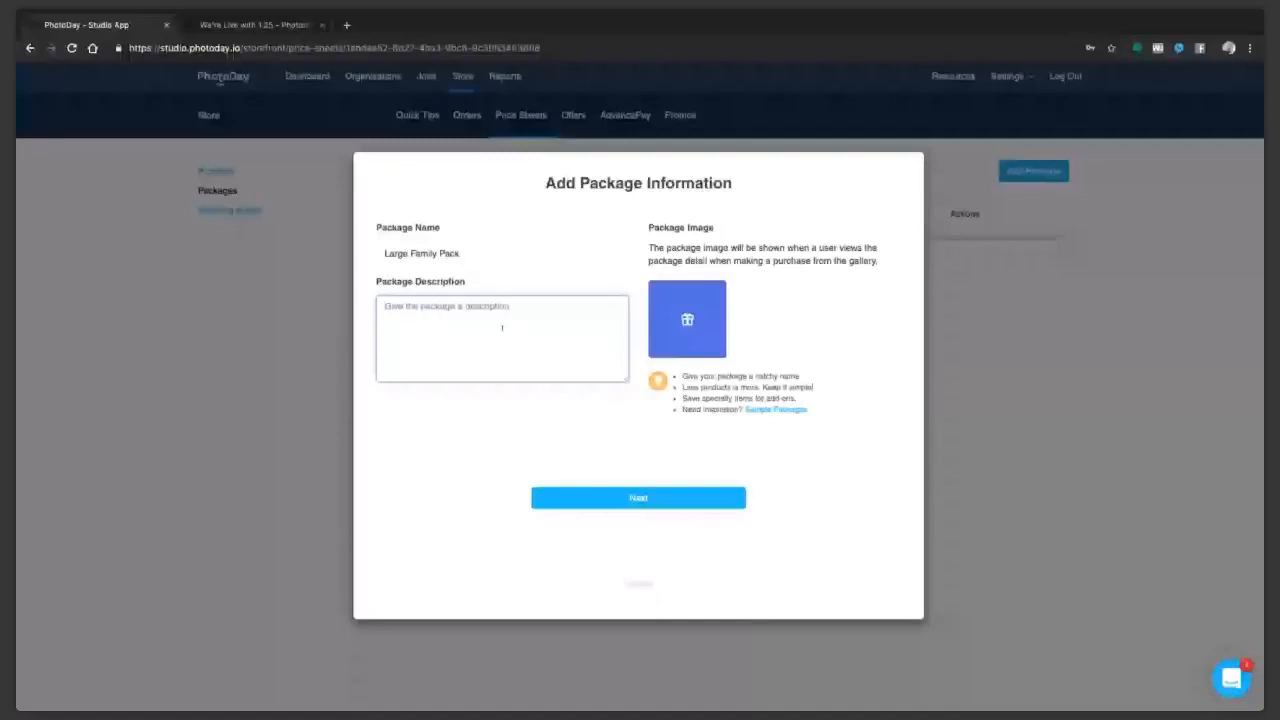
text(Save 15%)
text(A pertion of all sales are)
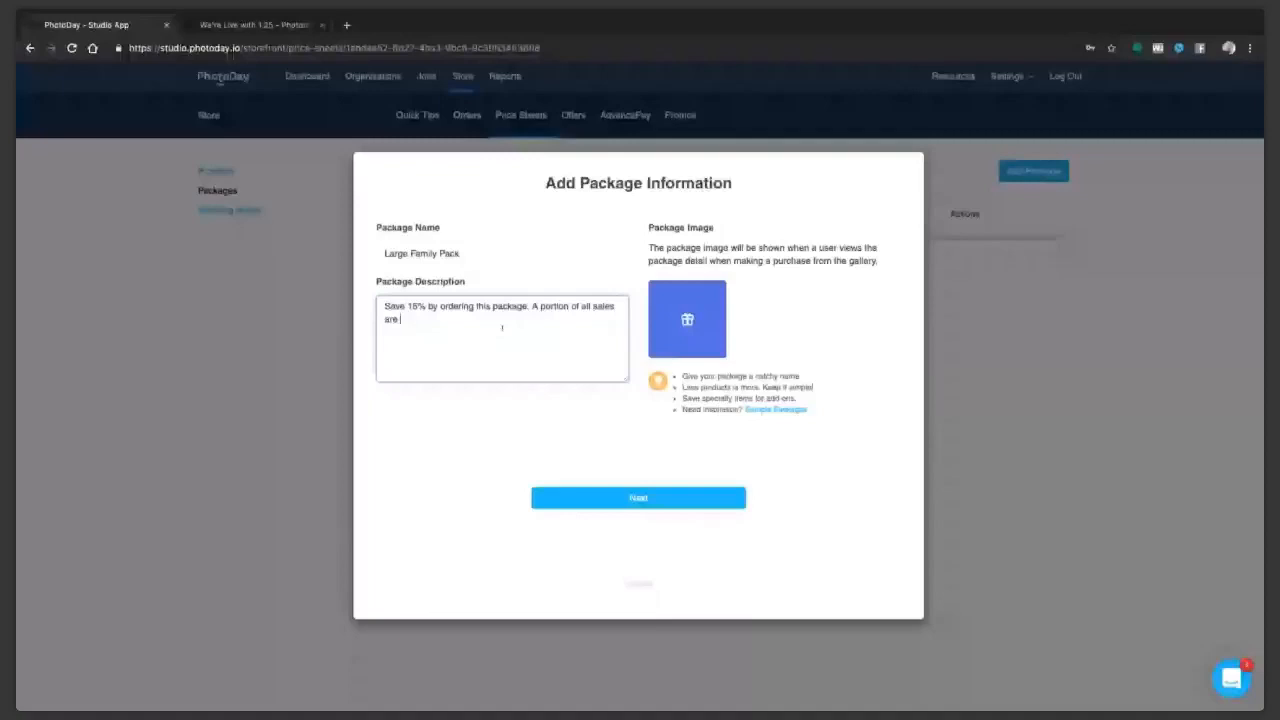
text(donated back to the organ)
text(ization)
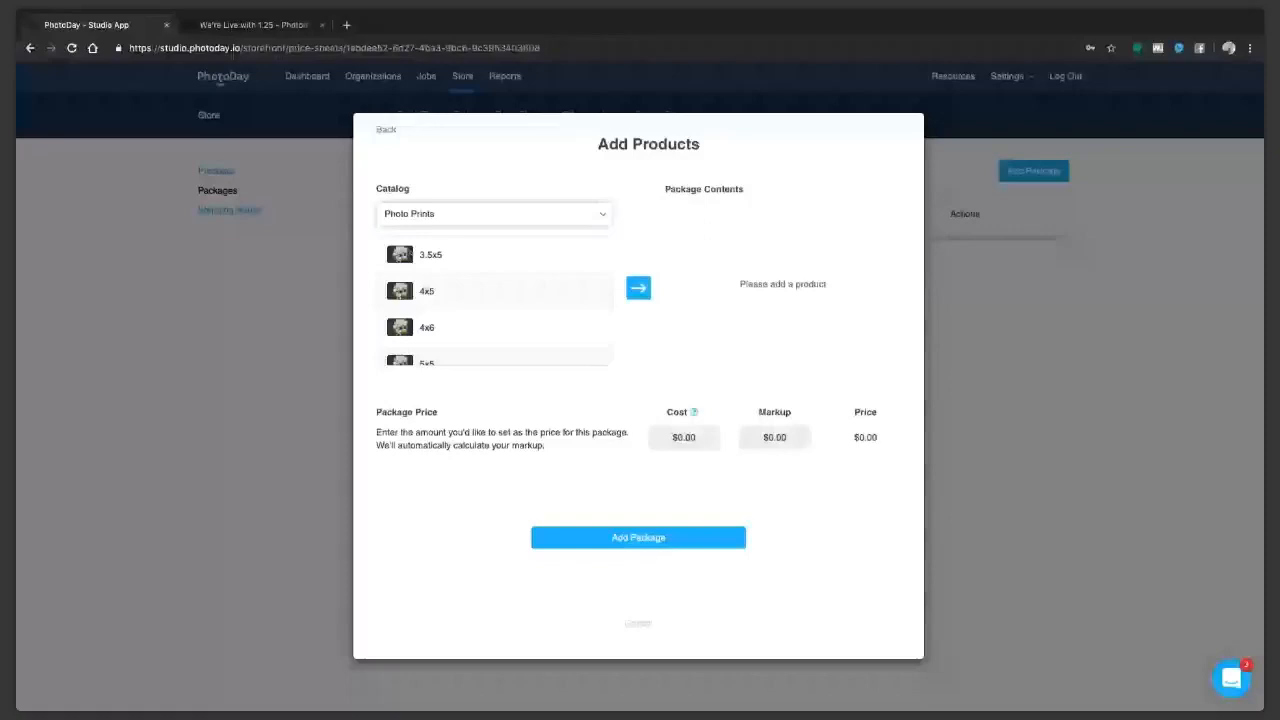
Add one Memory Mate Vertical from the Photo Prints catalog to the package contents.
scroll(494, 300, down, 10)
click(494, 299)
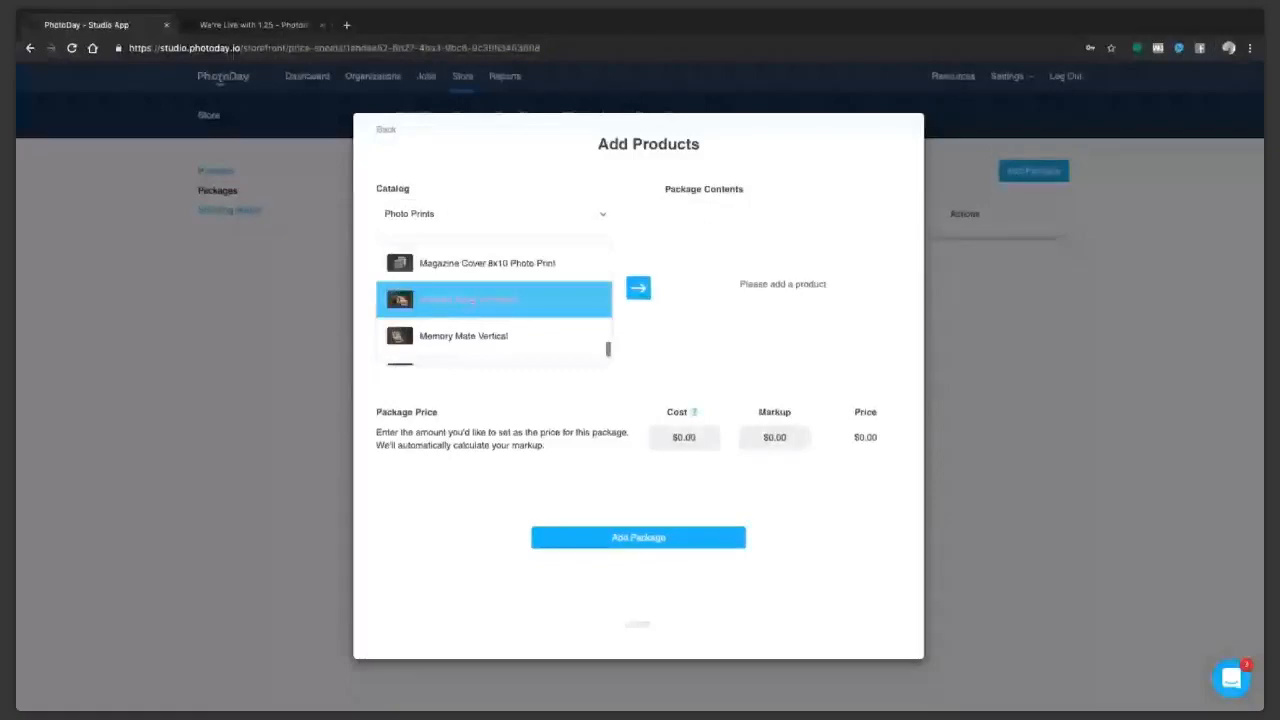
double_click(538, 288)
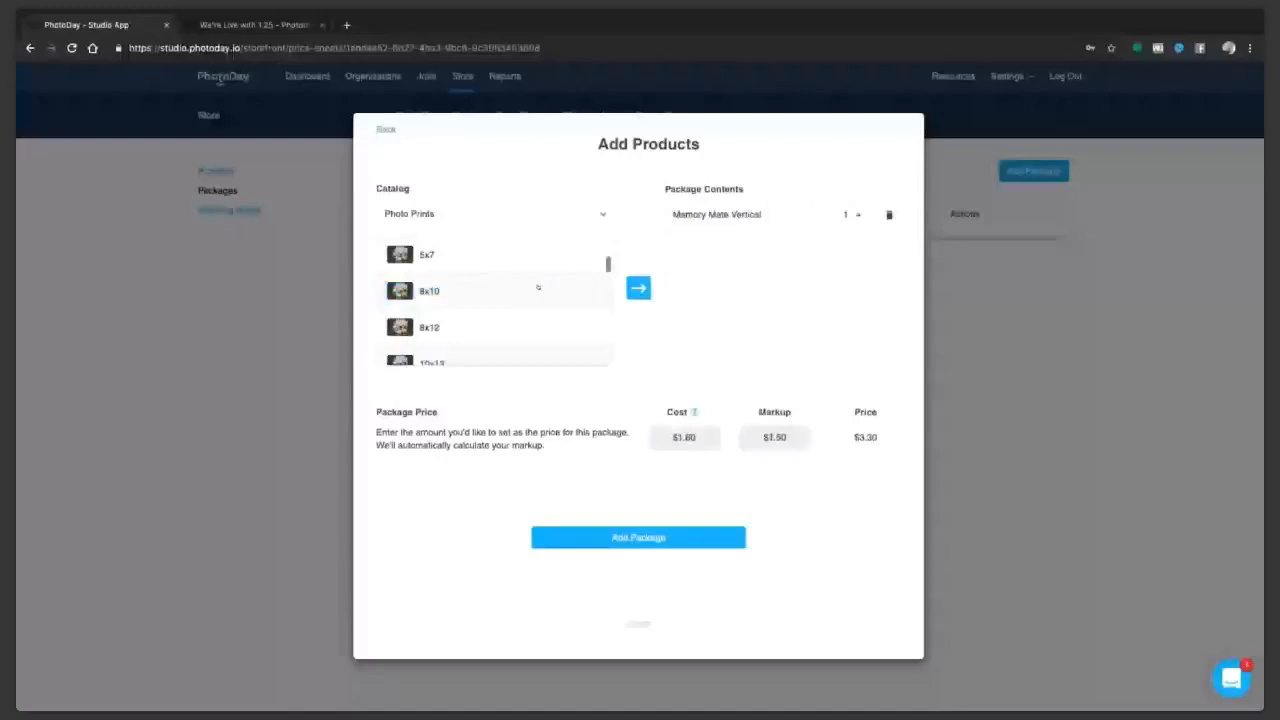
Add one 8x10 and two 5x7 line items to the package contents, with 5x7 quantities of 2 and 1.
double_click(538, 290)
scroll(545, 285, up, 1)
double_click(550, 279)
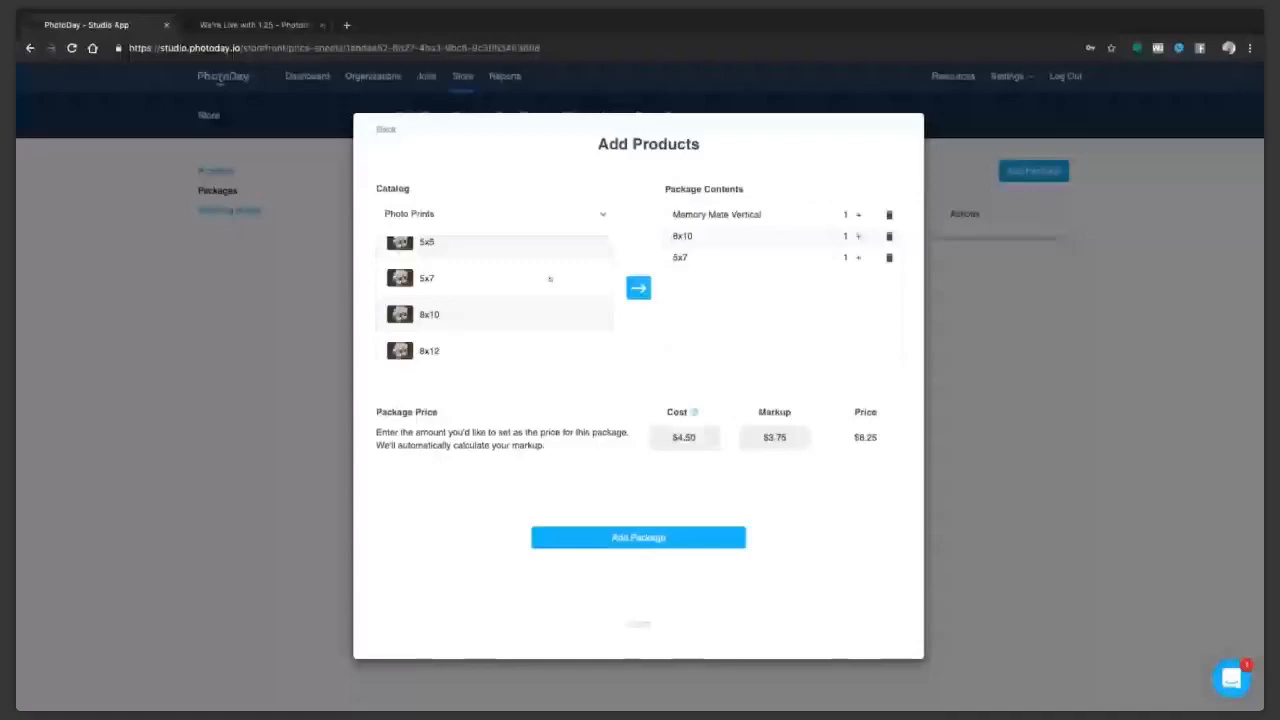
double_click(550, 279)
double_click(550, 279)
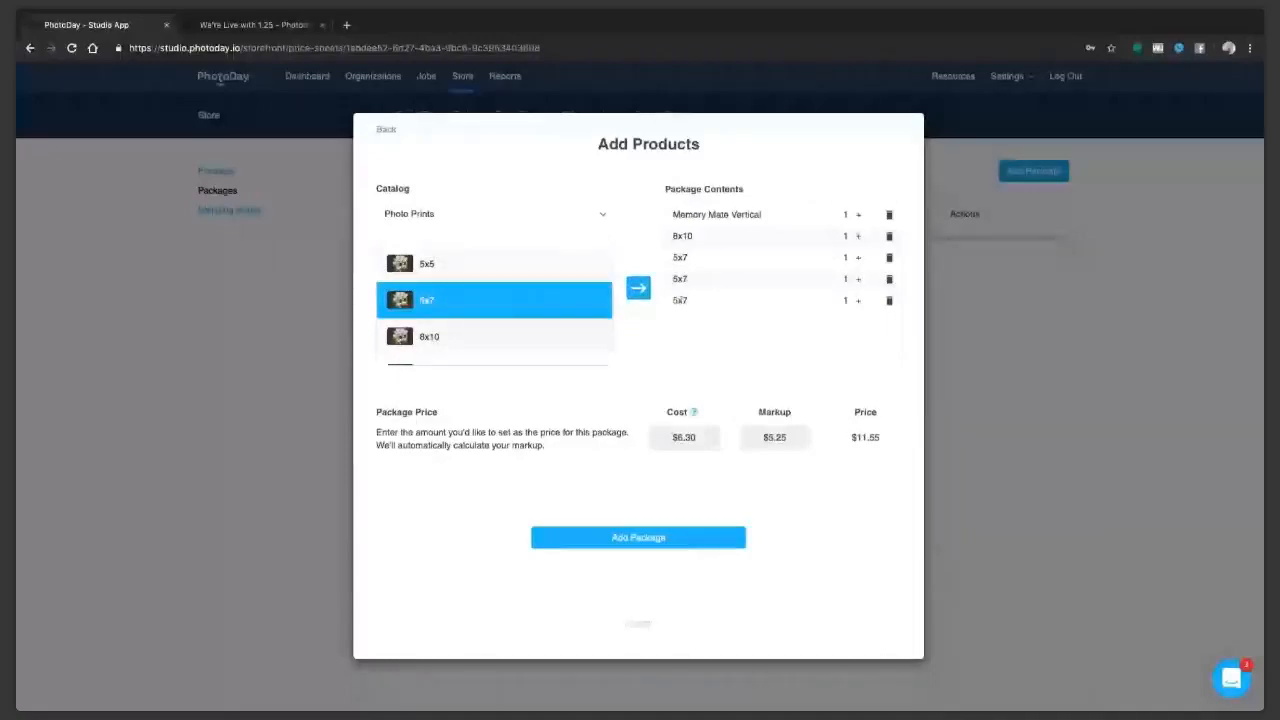
click(857, 257)
click(889, 300)
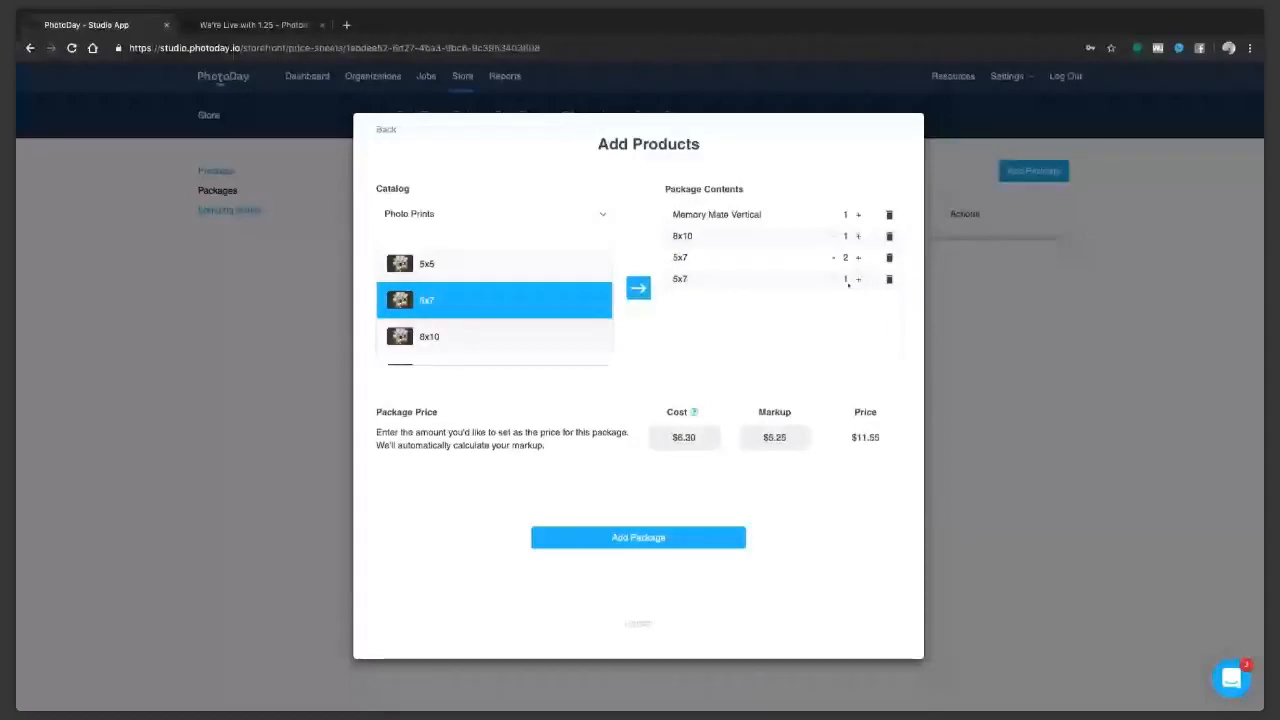
Add four 3.5x5 prints from the Photo Prints catalog to the package contents.
scroll(541, 305, up, 3)
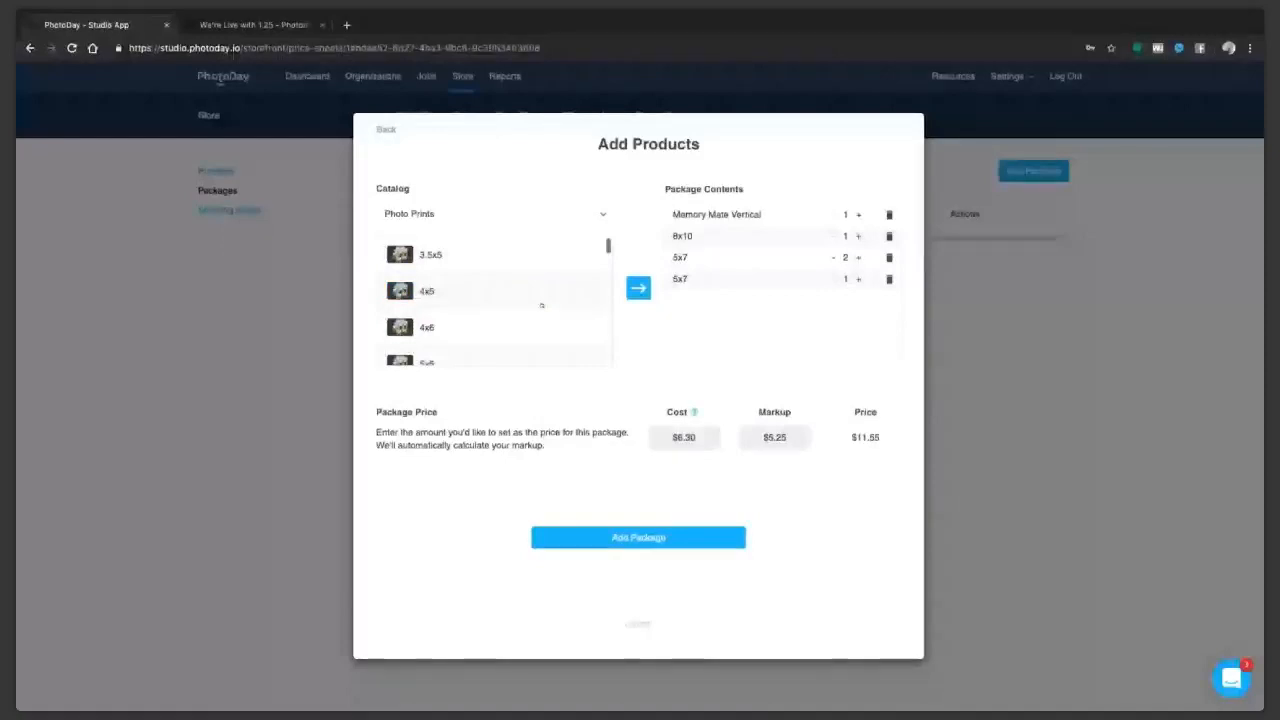
double_click(450, 255)
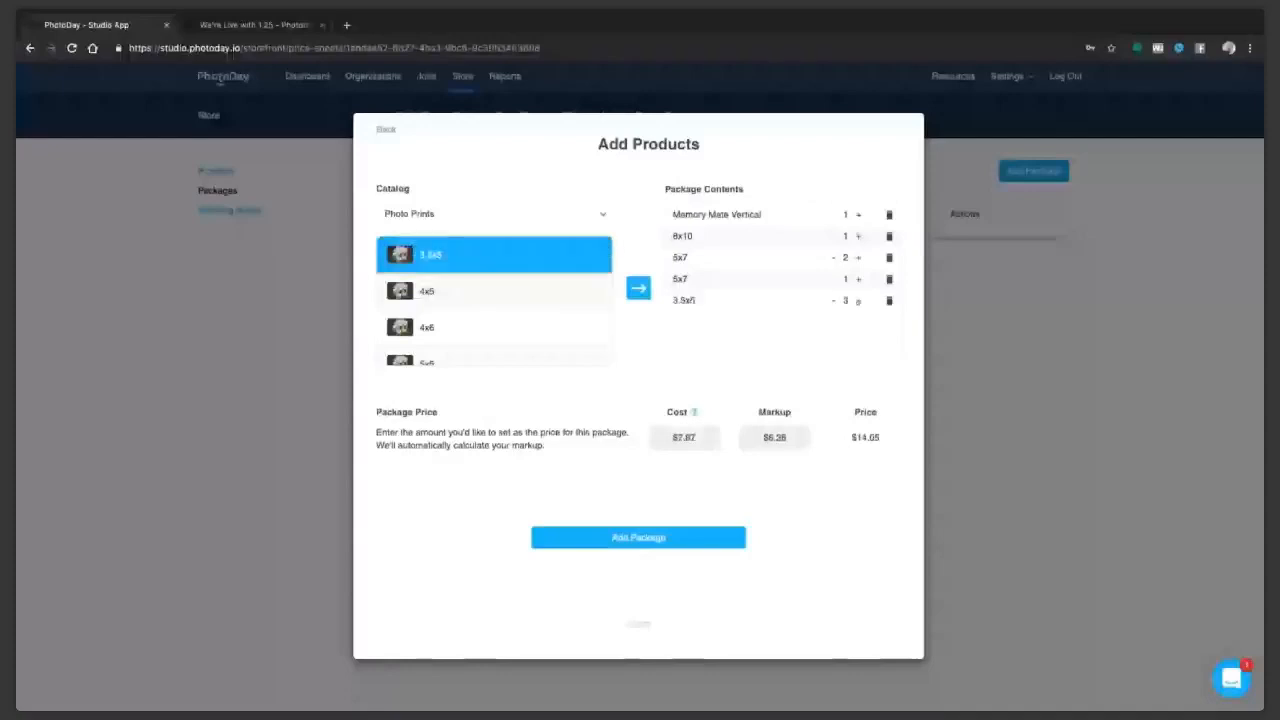
double_click(450, 255)
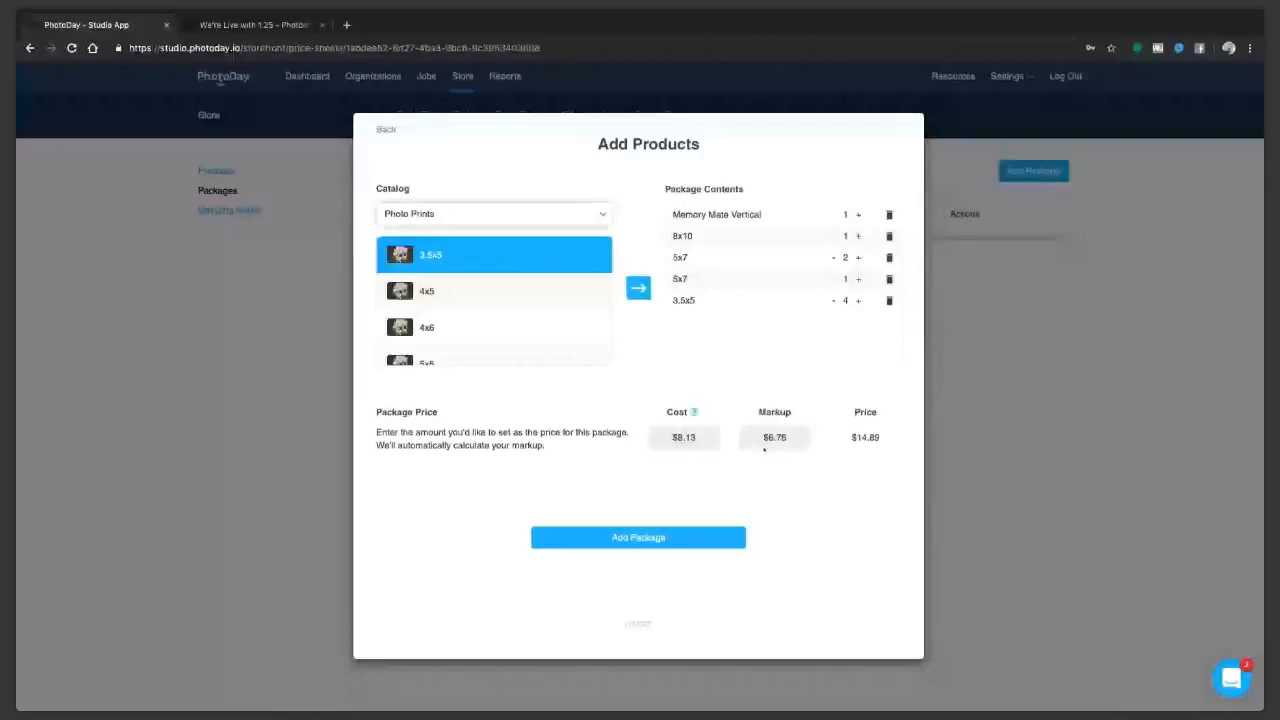
Add one Magnet 4x5 from the Specialty Items catalog to the package contents.
key(Down)
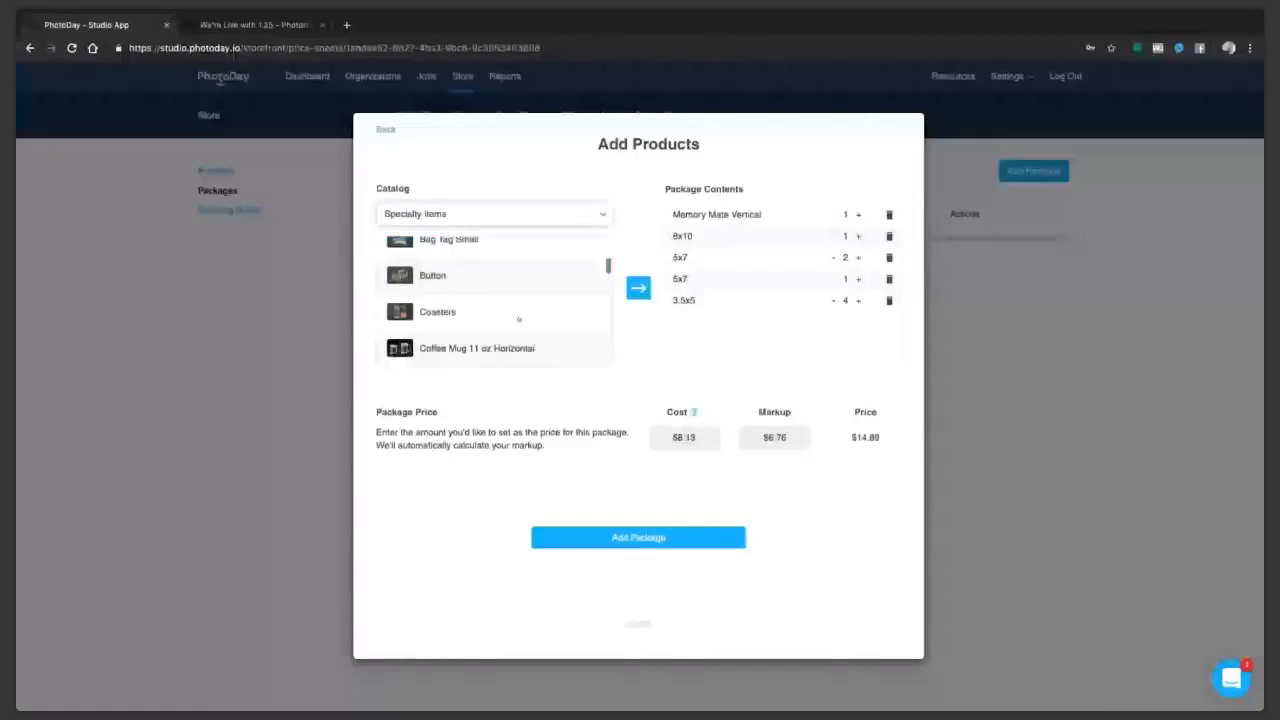
scroll(518, 319, down, 5)
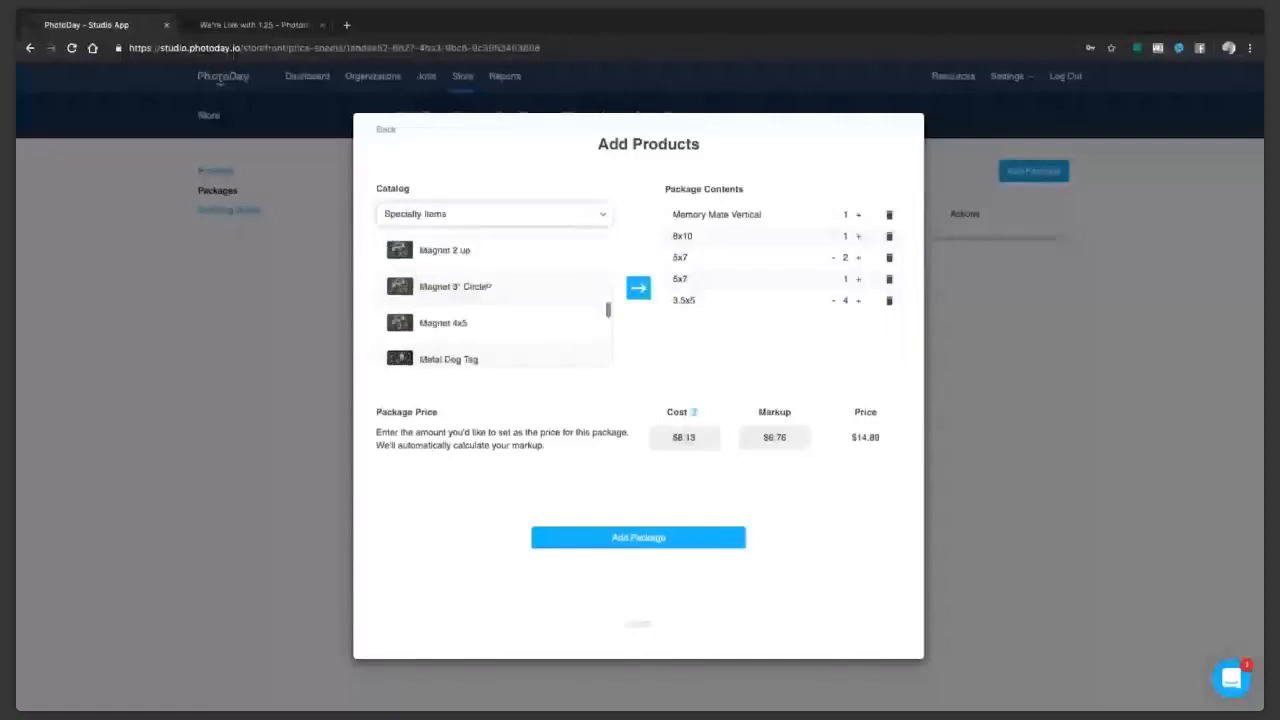
double_click(490, 322)
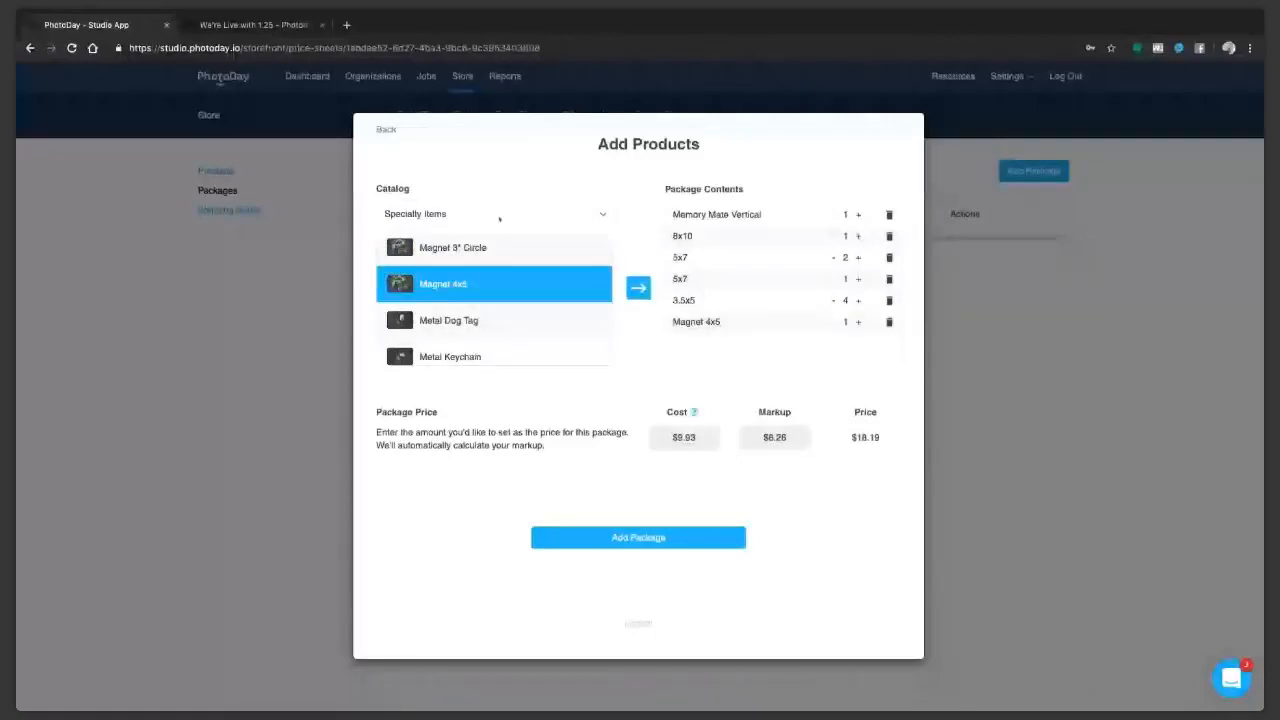
Look at the Digital Downloads catalog, set the package price to $59.99 and add the package to the price sheet.
click(499, 218)
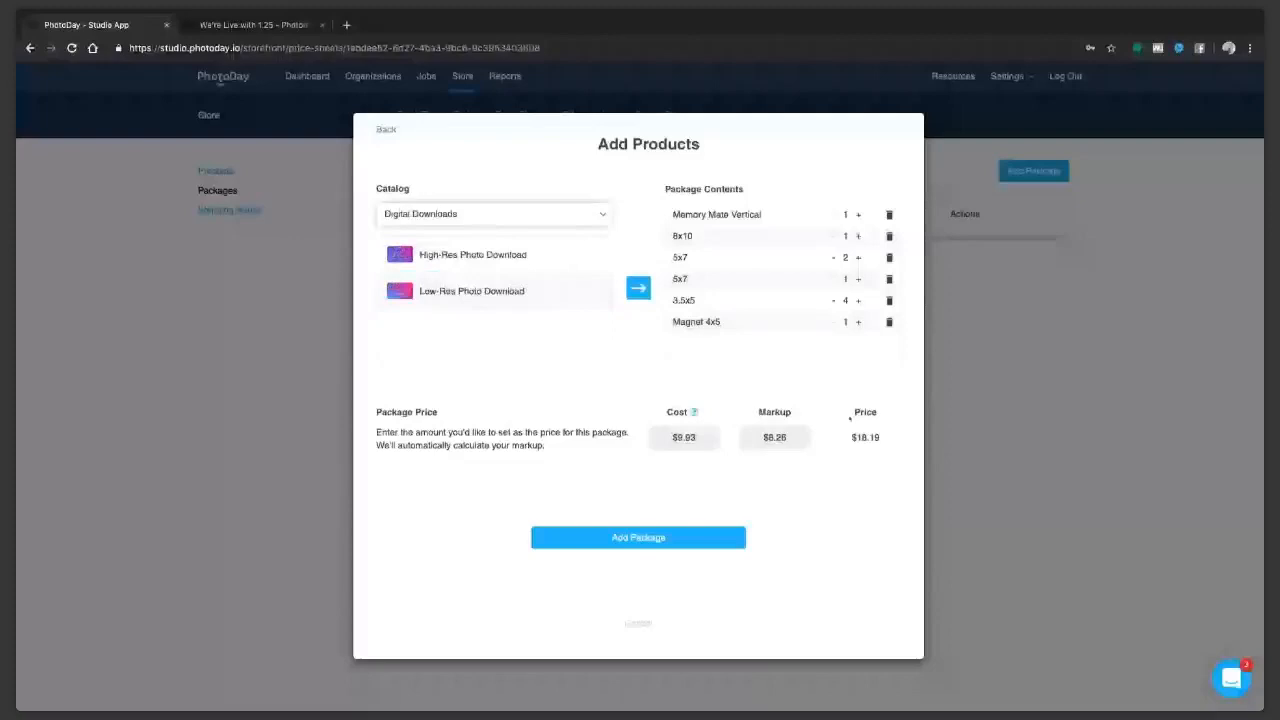
click(840, 437)
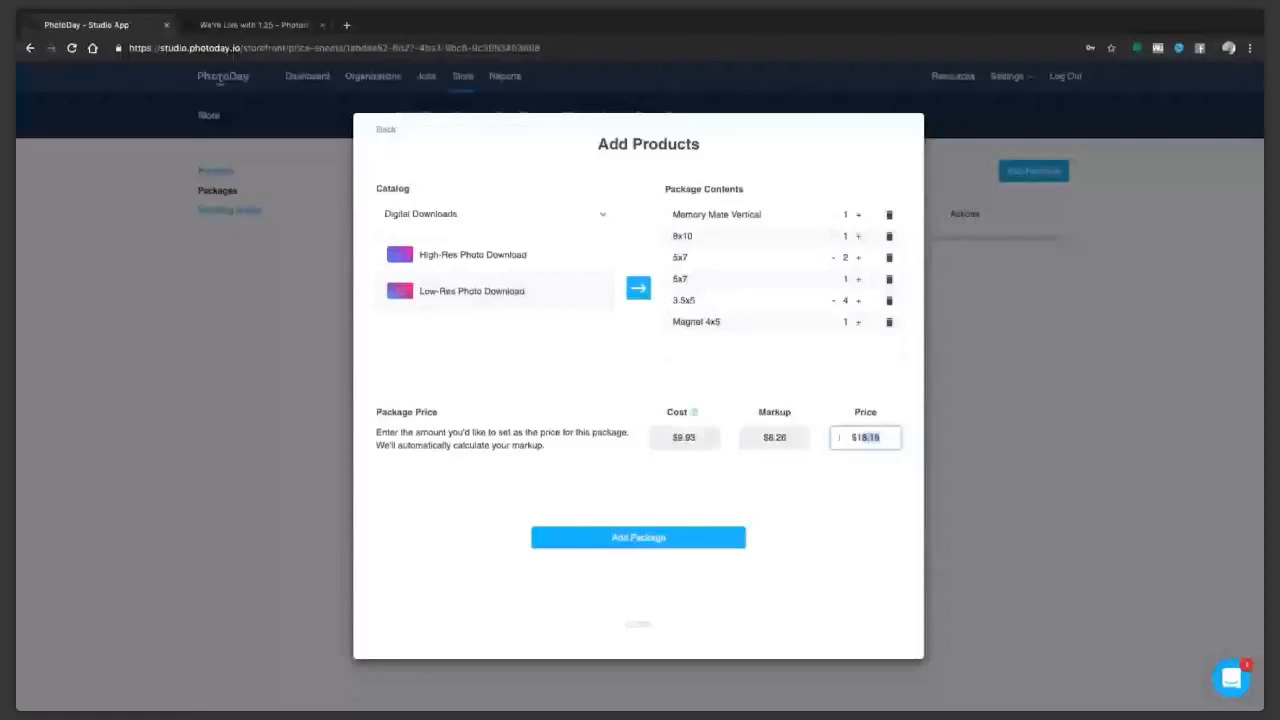
drag(838, 437, 886, 437)
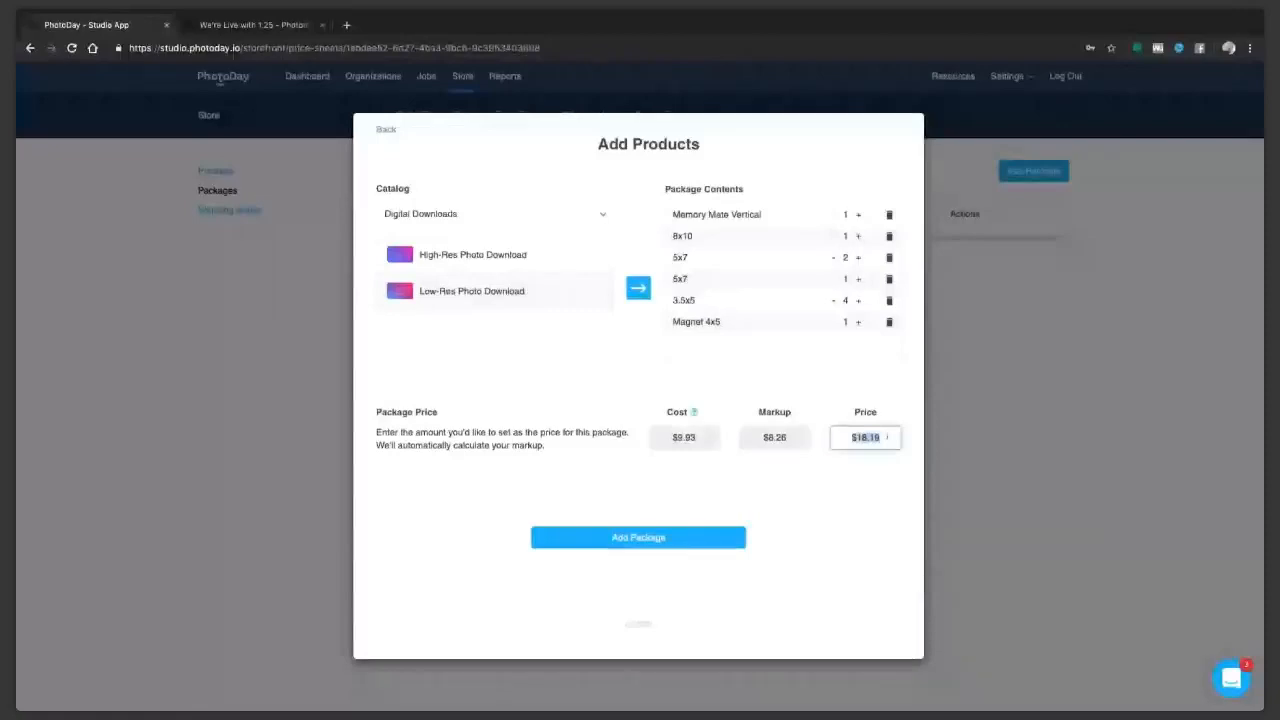
text(58.99)
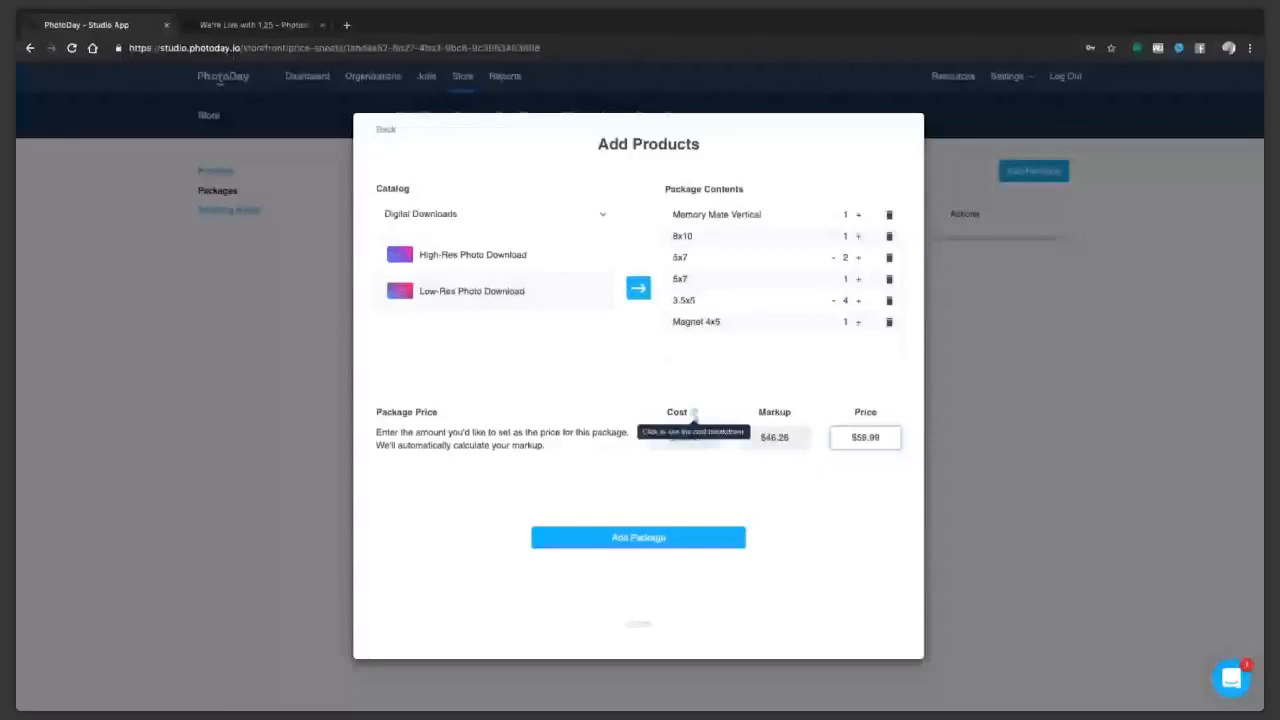
double_click(865, 437)
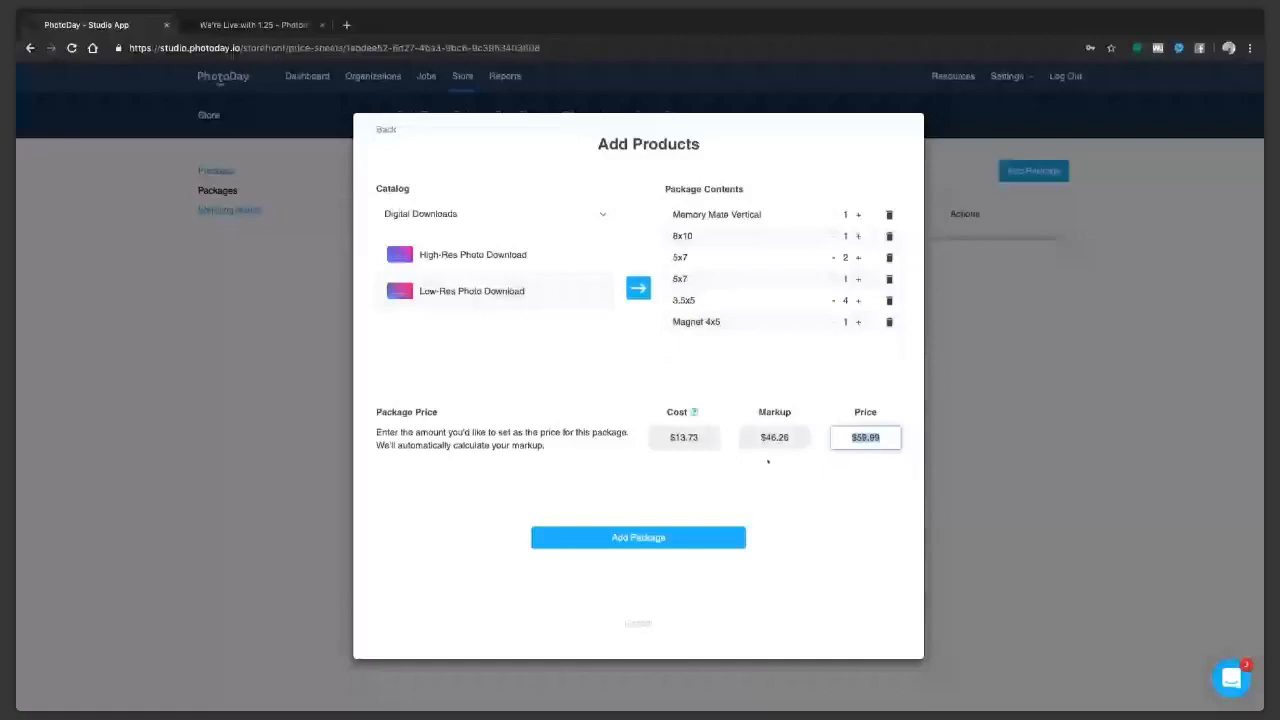
click(723, 460)
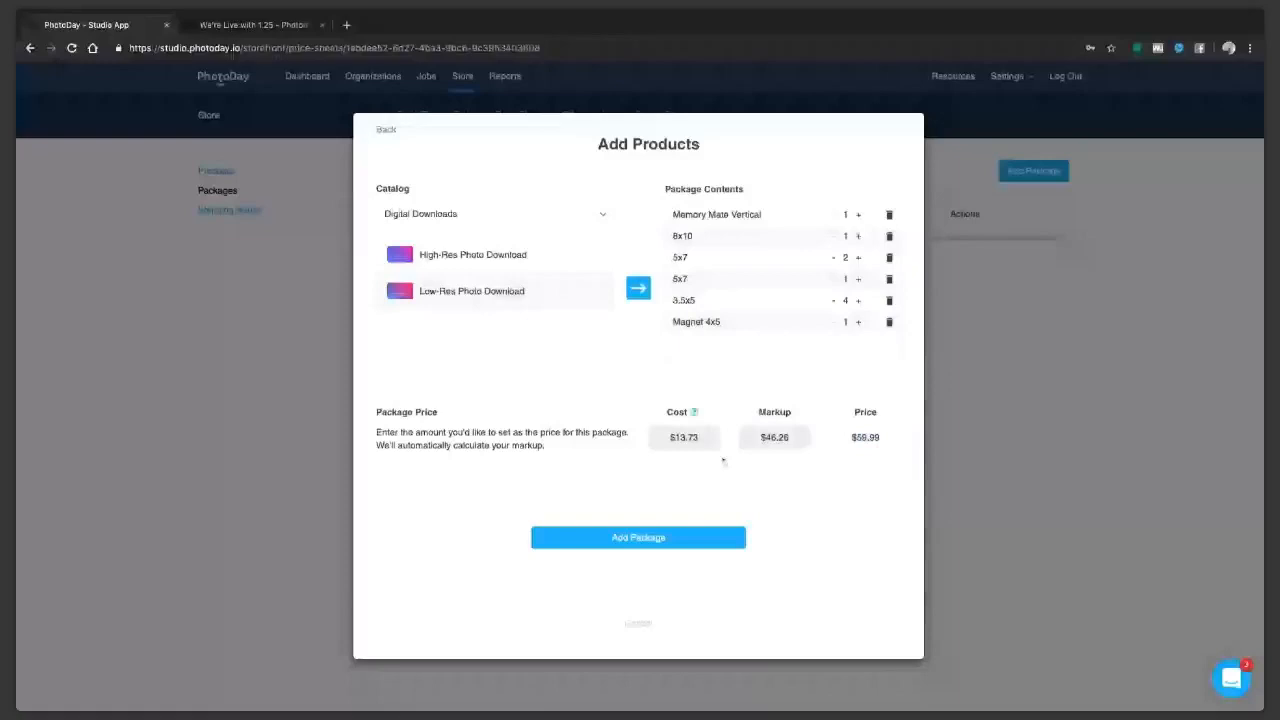
click(644, 540)
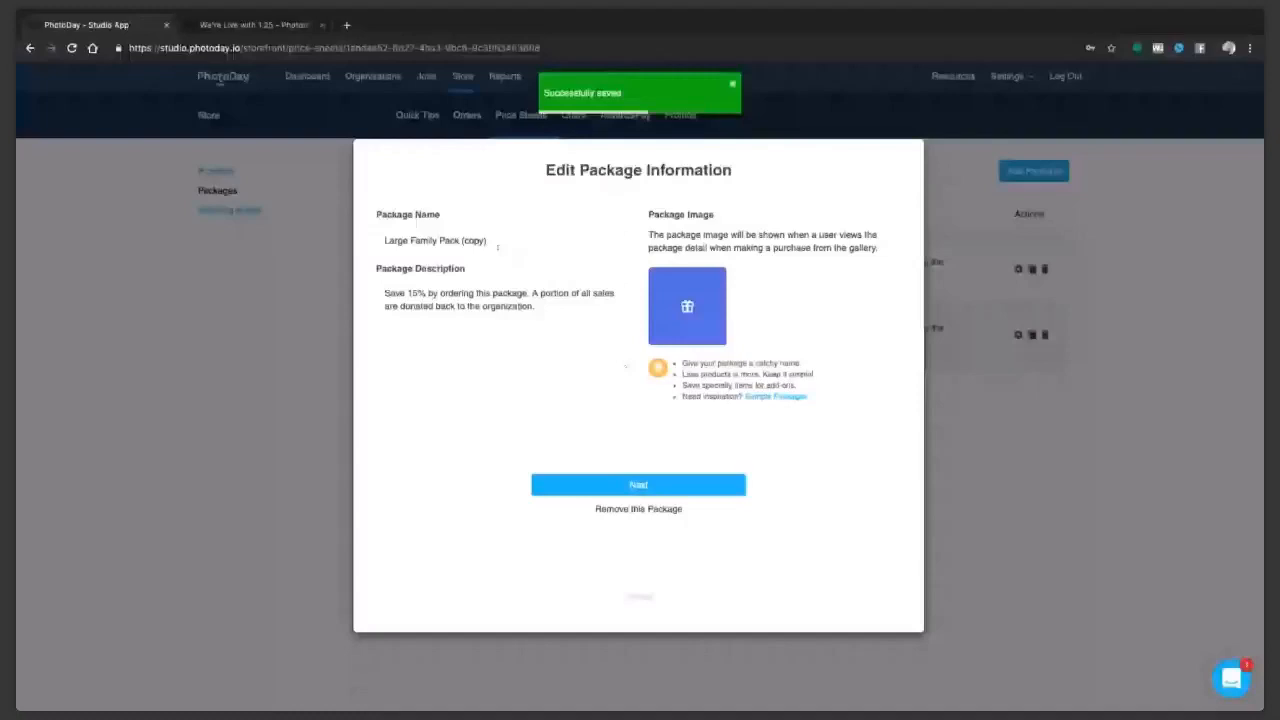
Rename the duplicated package "Small Family Pack (copy)" and remove the single-quantity 5x7 from its contents.
click(497, 246)
text(Small)
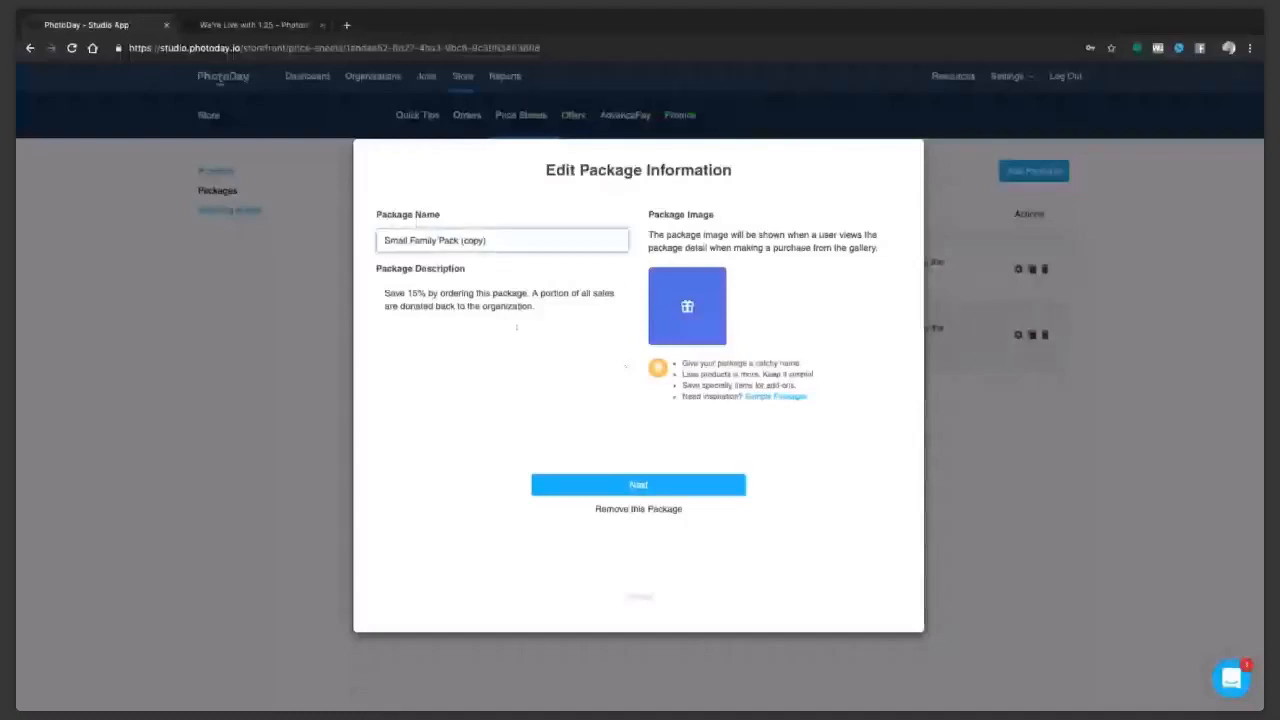
key(Return)
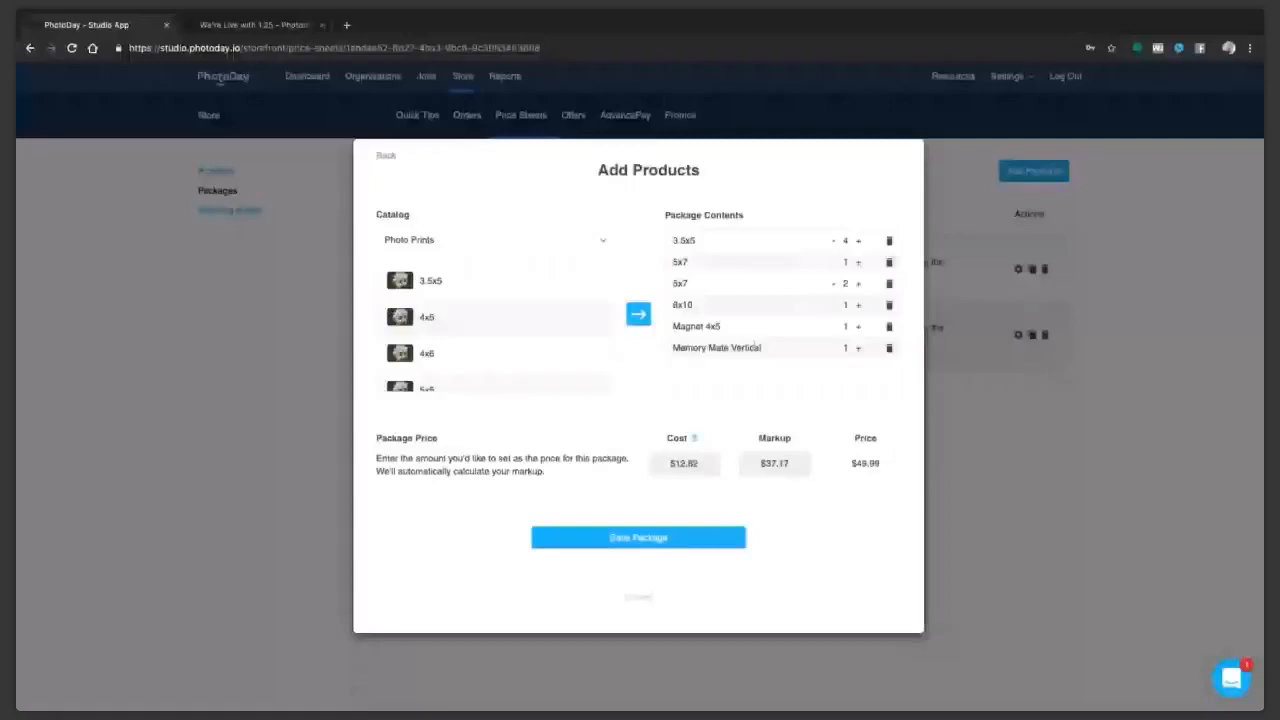
click(889, 262)
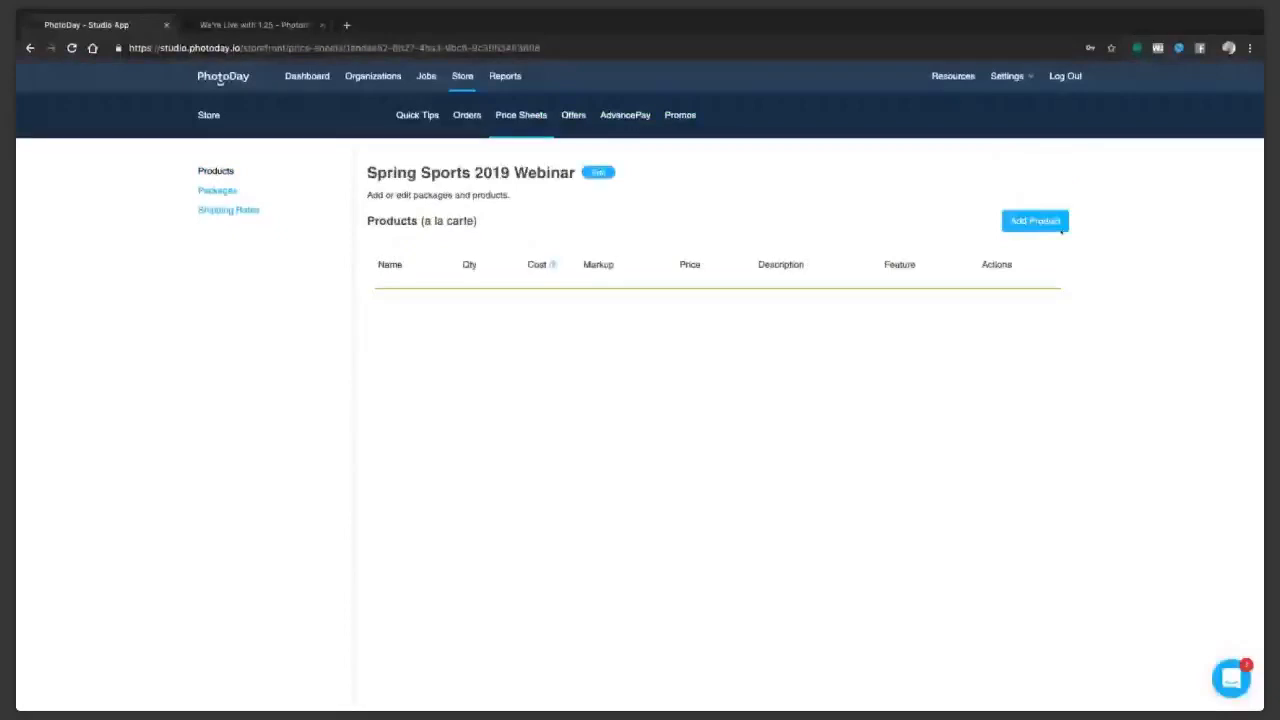
Start adding à la carte products from Photo Prints: four 3.5x5, two 5x7 and one 8x10.
click(1060, 227)
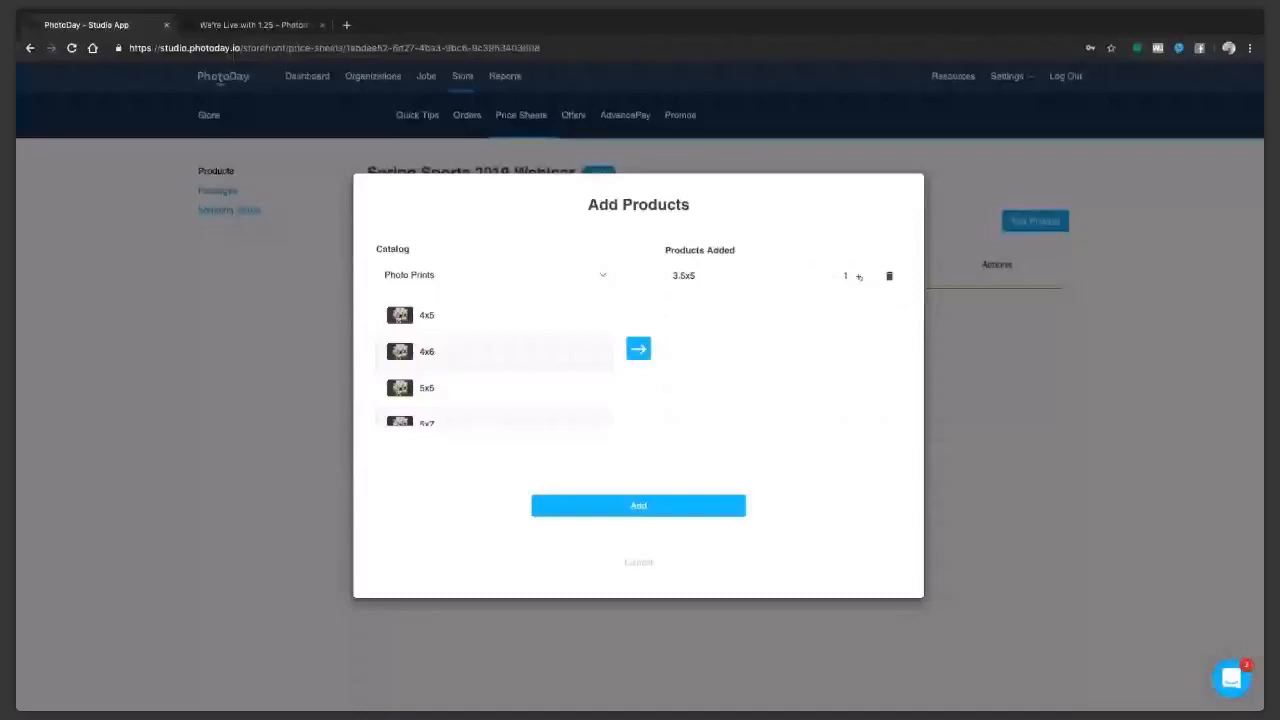
click(859, 277)
click(859, 277)
click(859, 277)
scroll(507, 359, down, 1)
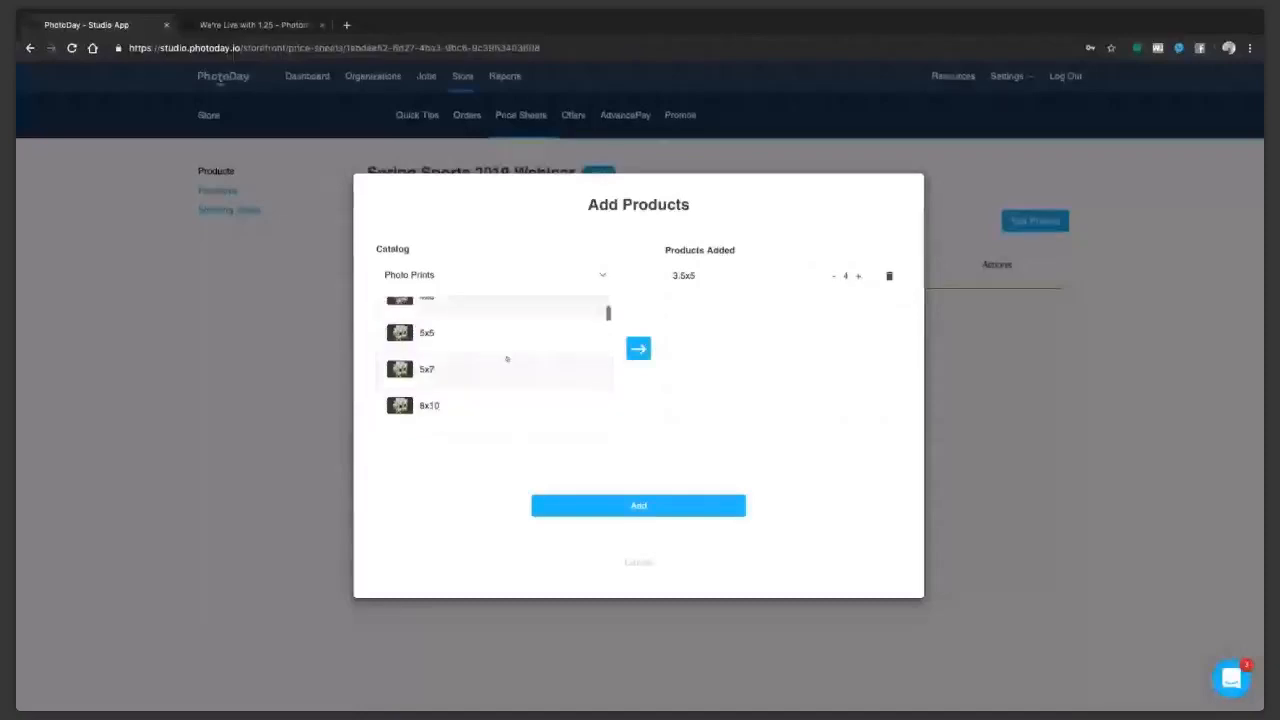
click(507, 365)
click(507, 365)
scroll(510, 360, down, 1)
click(520, 350)
scroll(540, 352, down, 1)
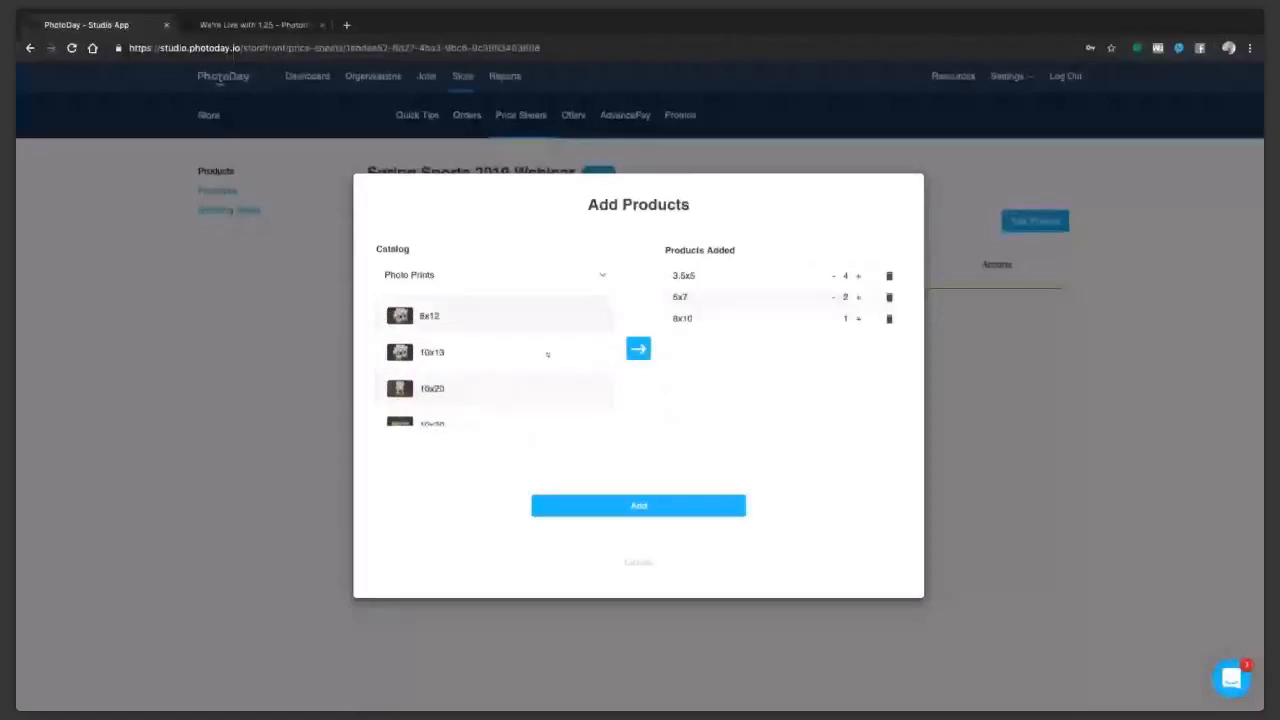
Add 11x14, 8 Wallets, 4 Wallets, Memory Mate Vertical and Memory Mate Horizontal to the à la carte products.
scroll(547, 354, down, 1)
click(520, 358)
scroll(494, 363, down, 2)
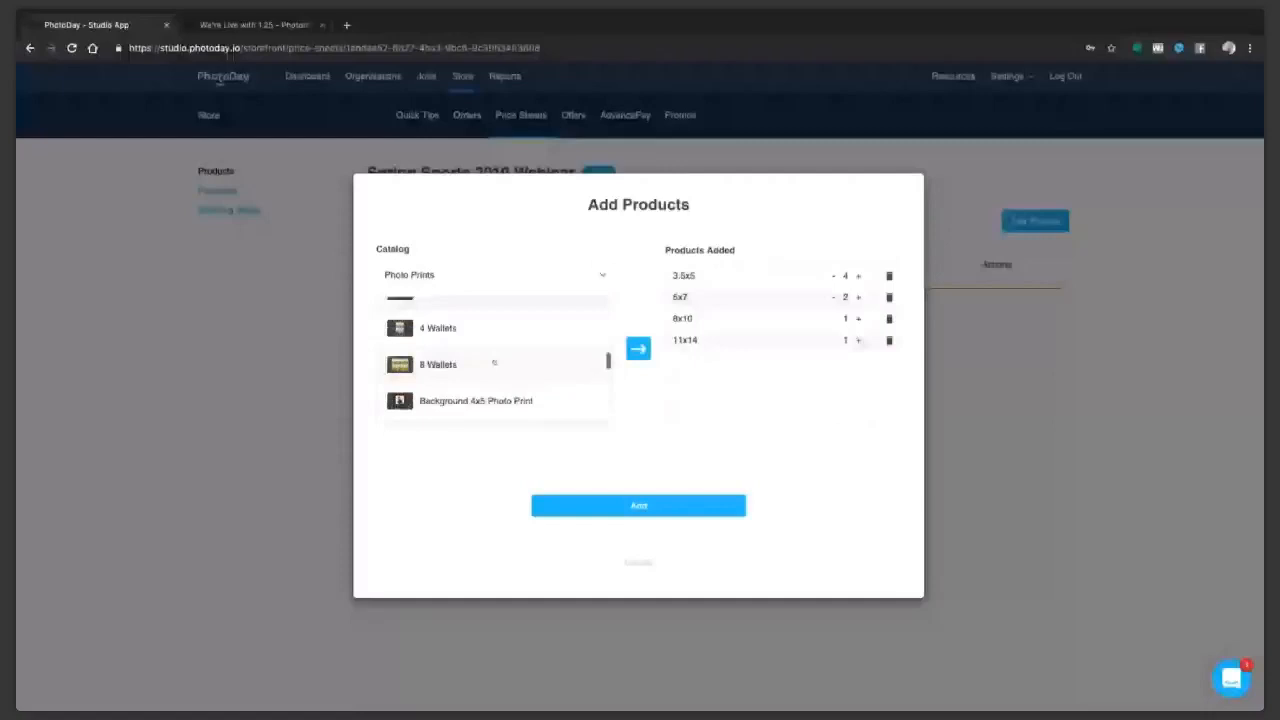
click(494, 363)
click(498, 328)
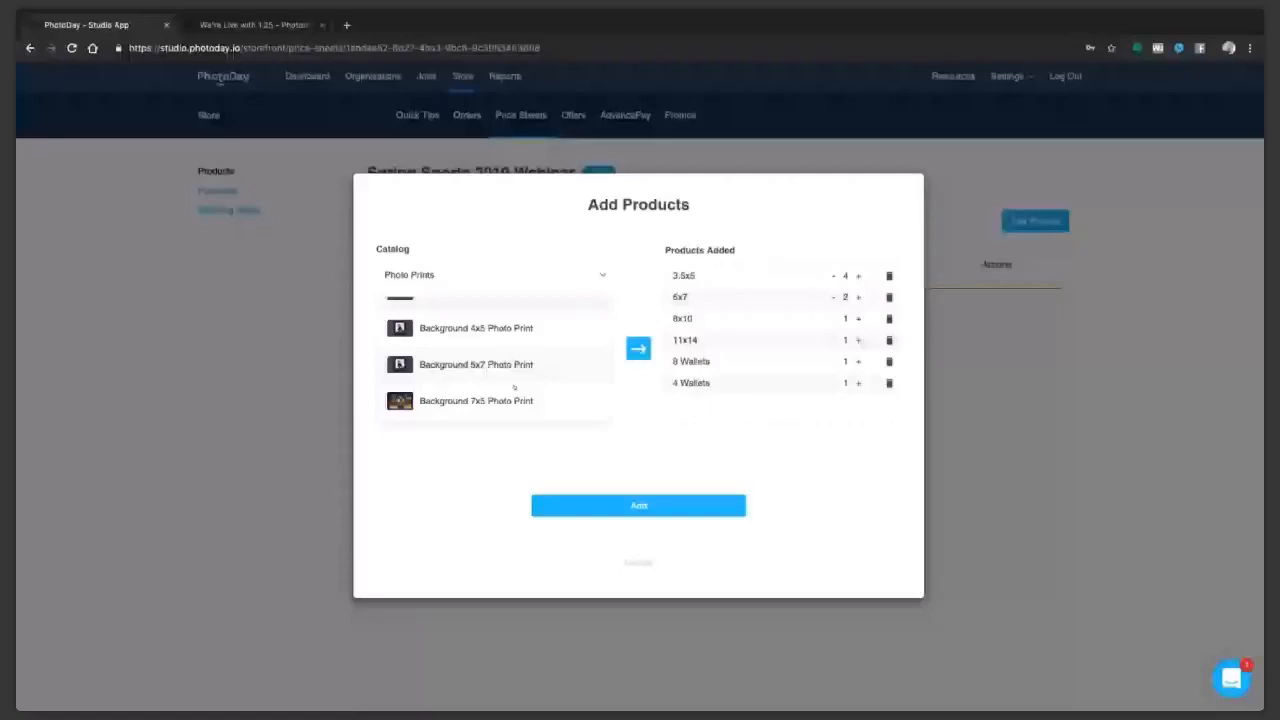
scroll(514, 387, down, 3)
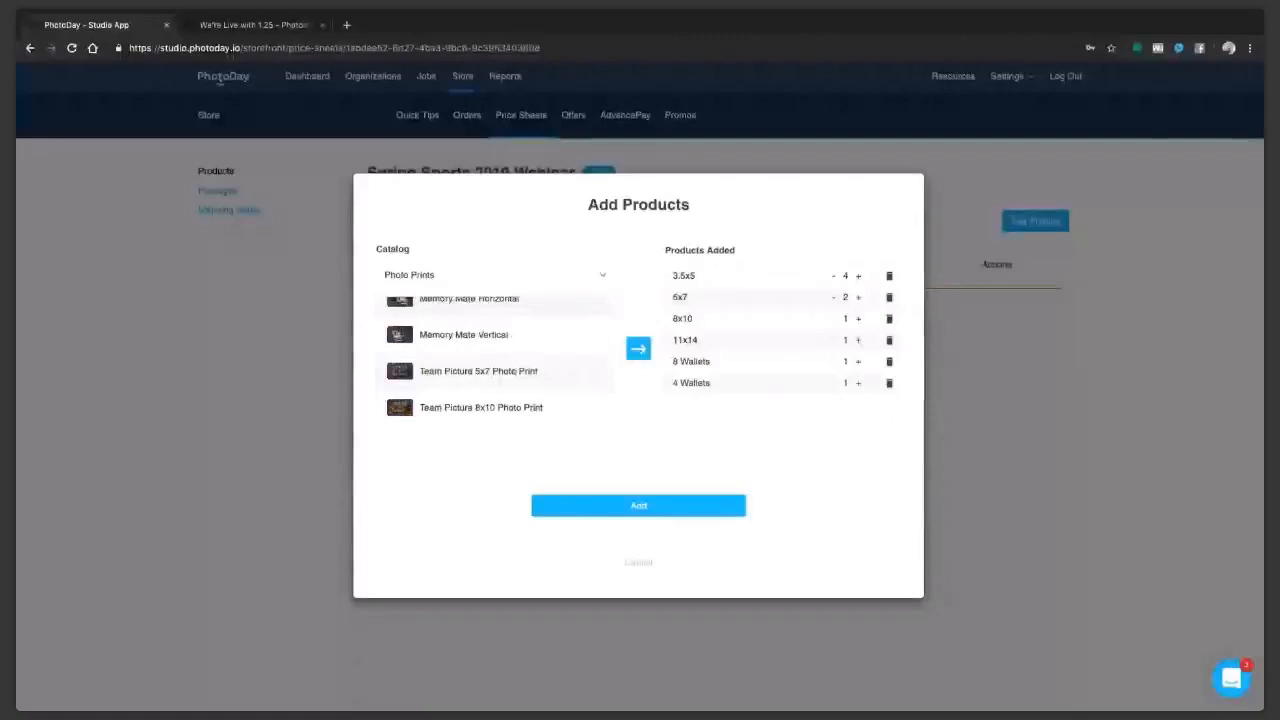
drag(463, 334, 797, 393)
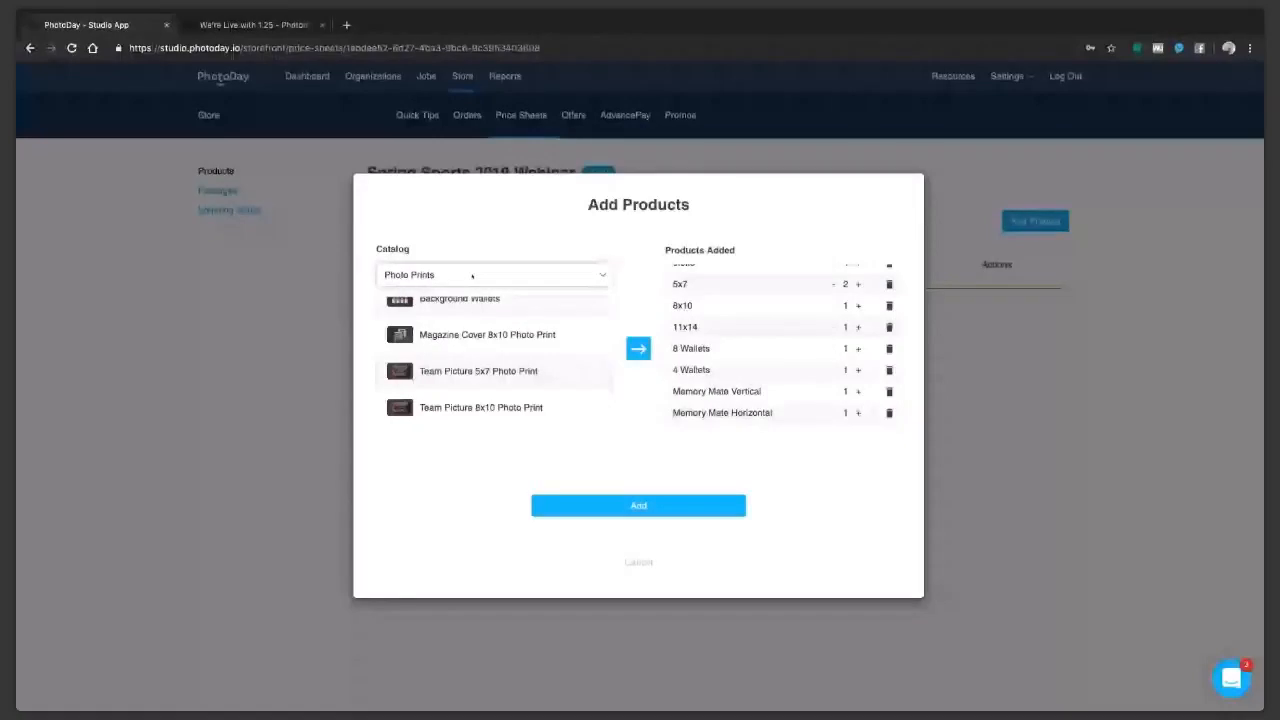
Add 12 Trading Cards and the High-Res Photo Download from the other catalogs and save the à la carte products.
click(467, 340)
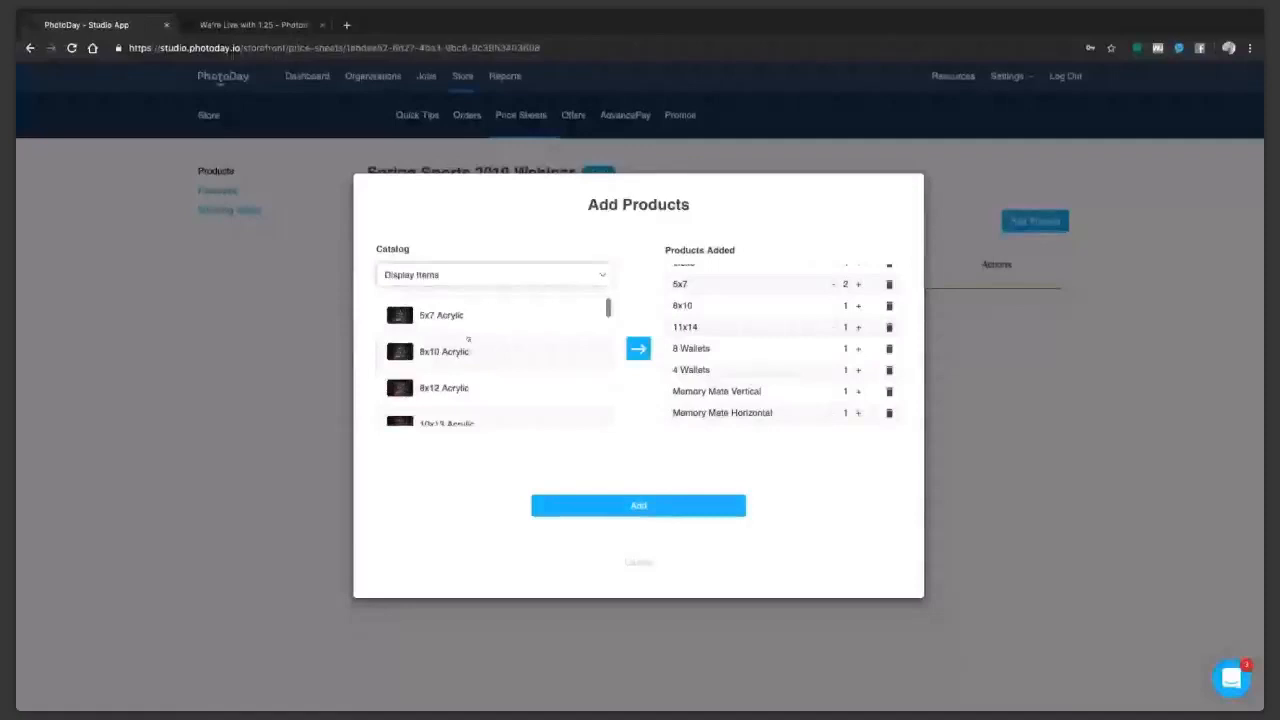
click(470, 274)
click(474, 302)
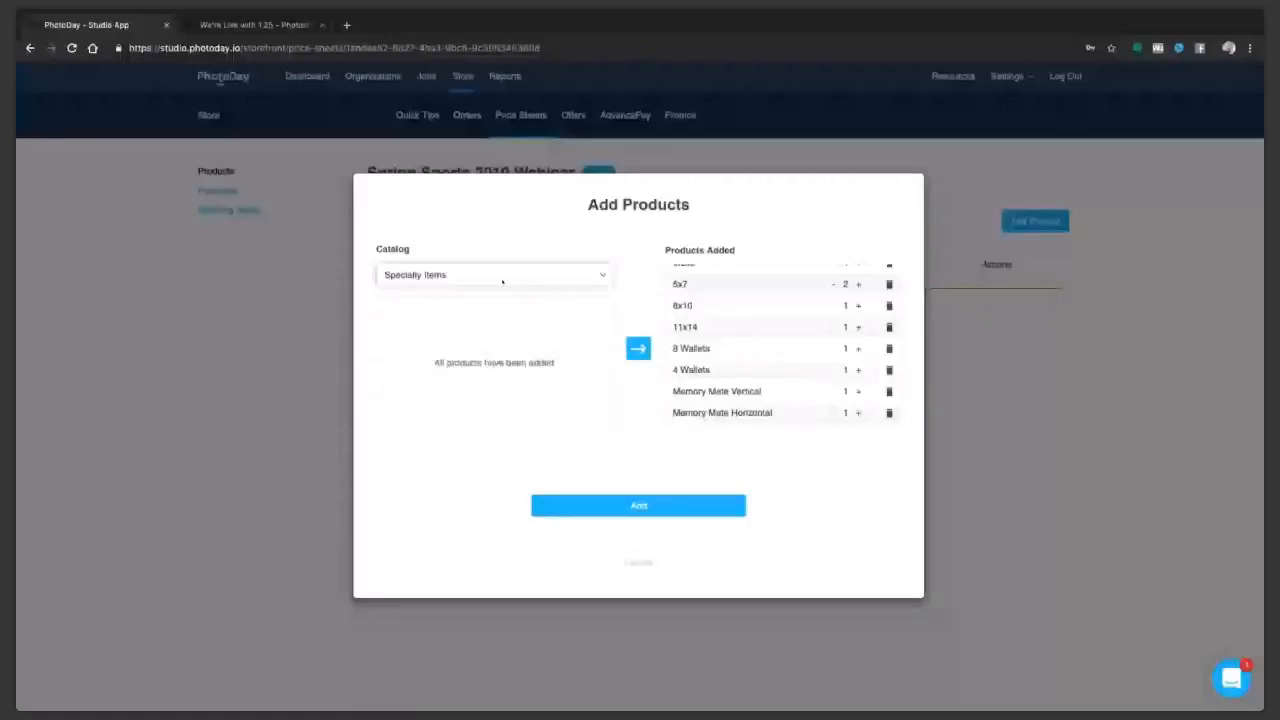
click(502, 282)
click(477, 355)
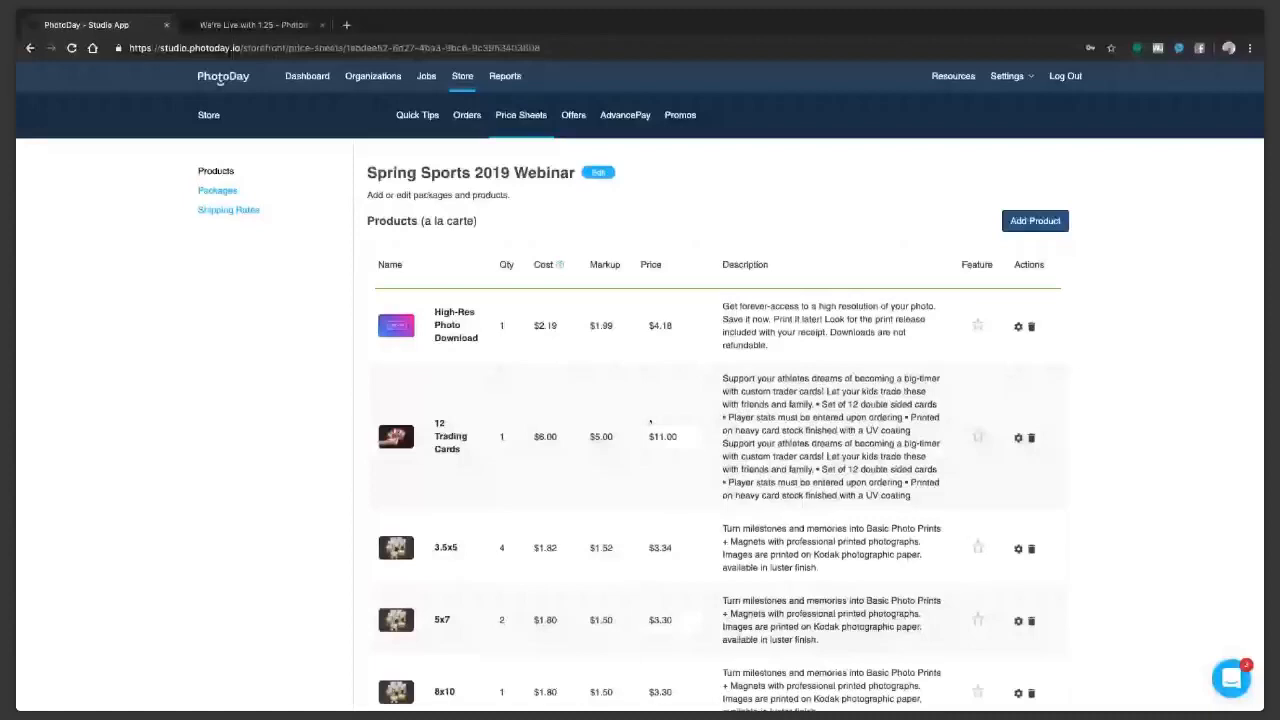
Review the à la carte product list and the price sheet's shipping rates, and return to the products.
scroll(650, 421, down, 1)
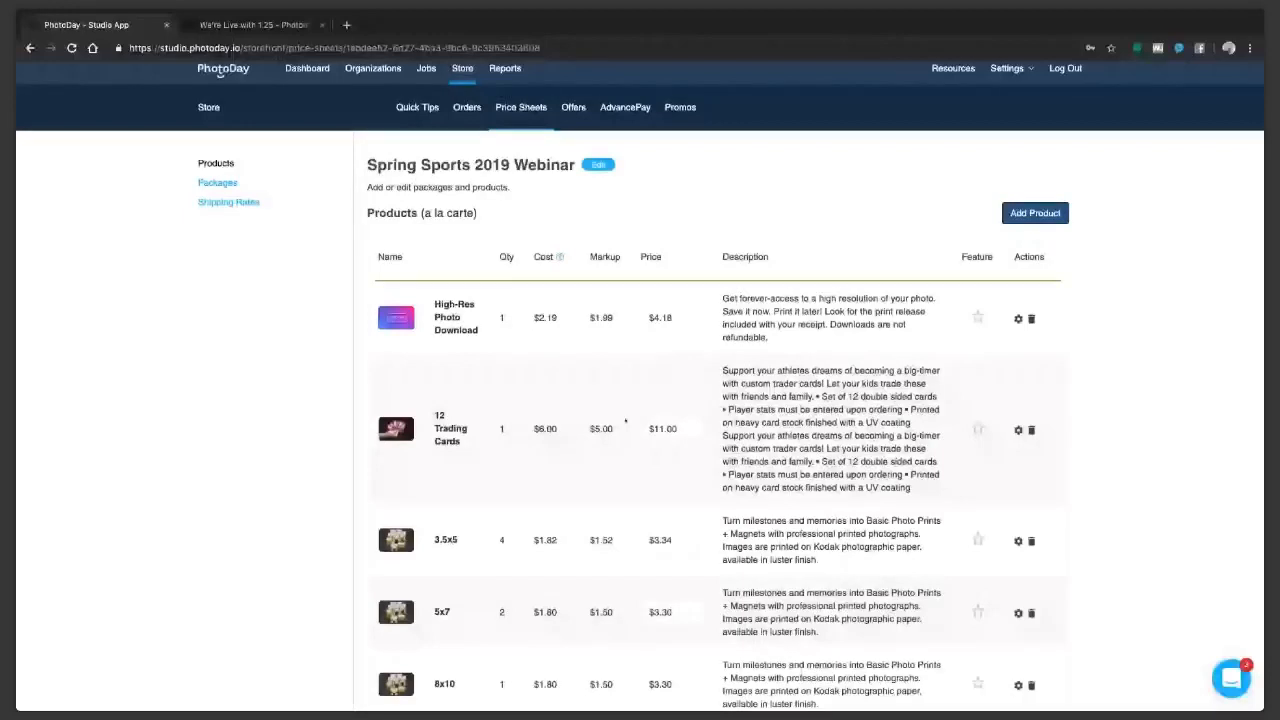
click(224, 203)
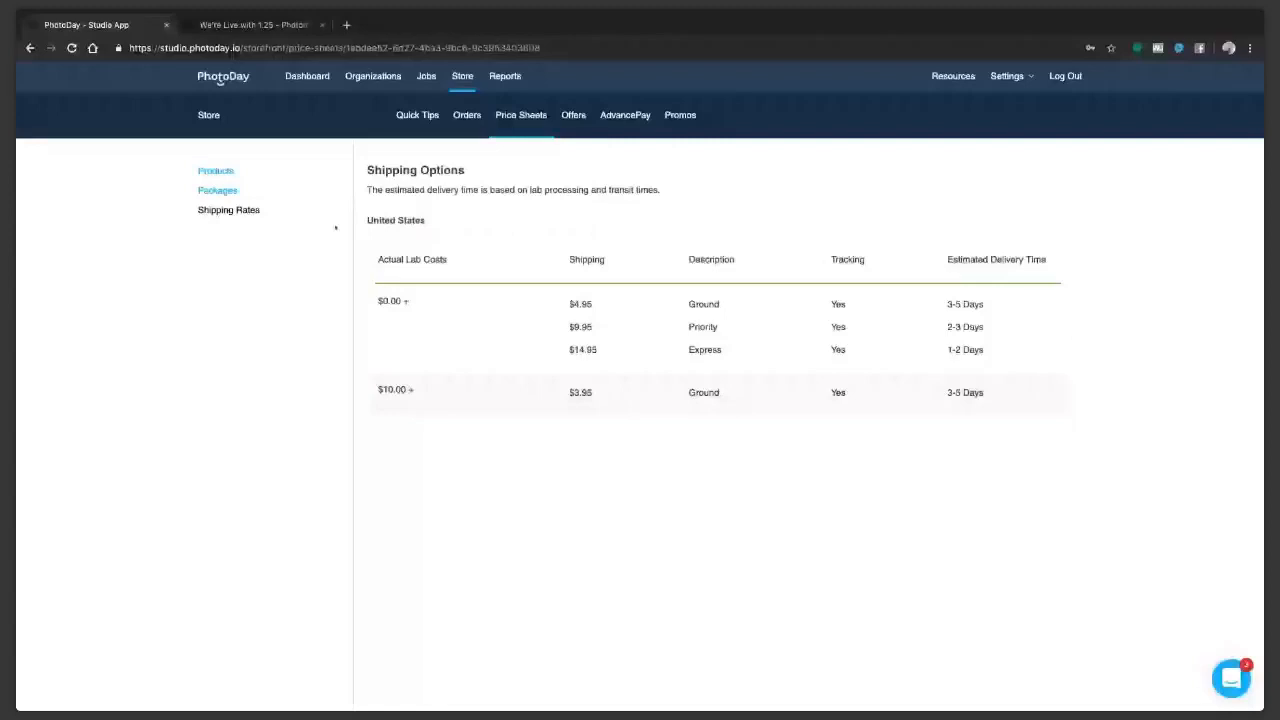
click(216, 172)
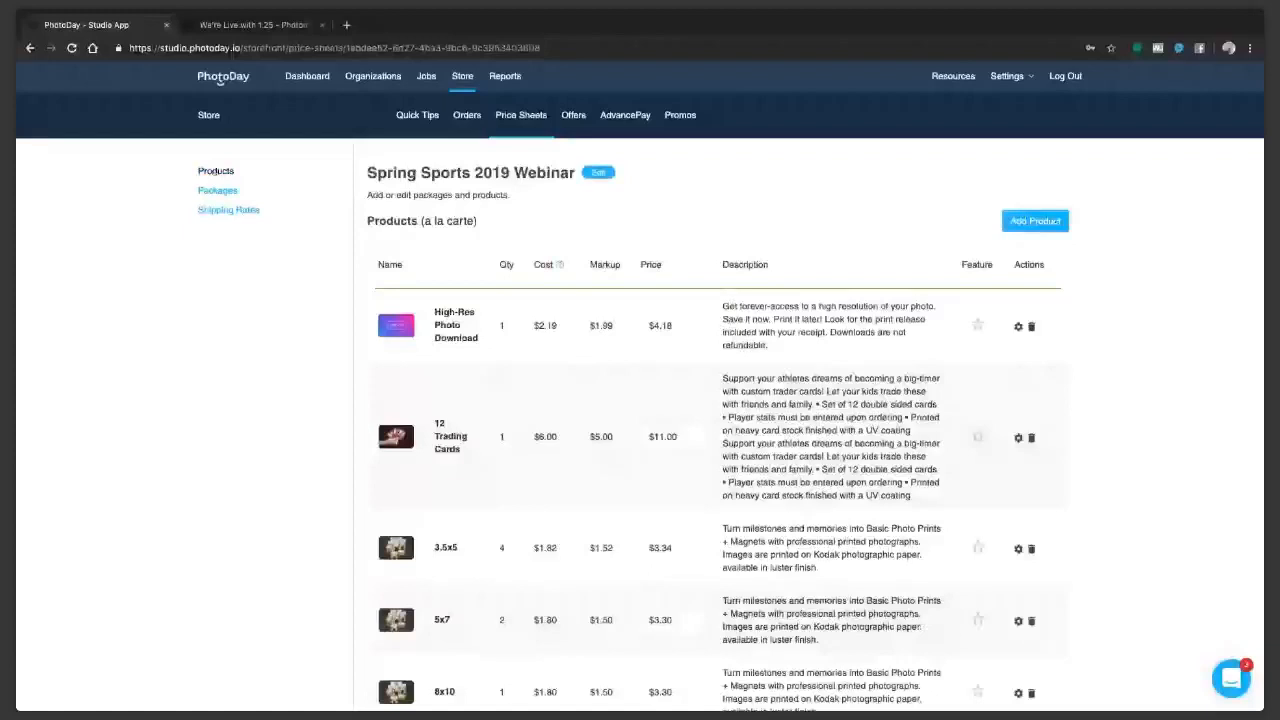
Set the price of the High-Res Photo Download to $29.99 and the 12 Trading Cards to $24.99.
click(700, 326)
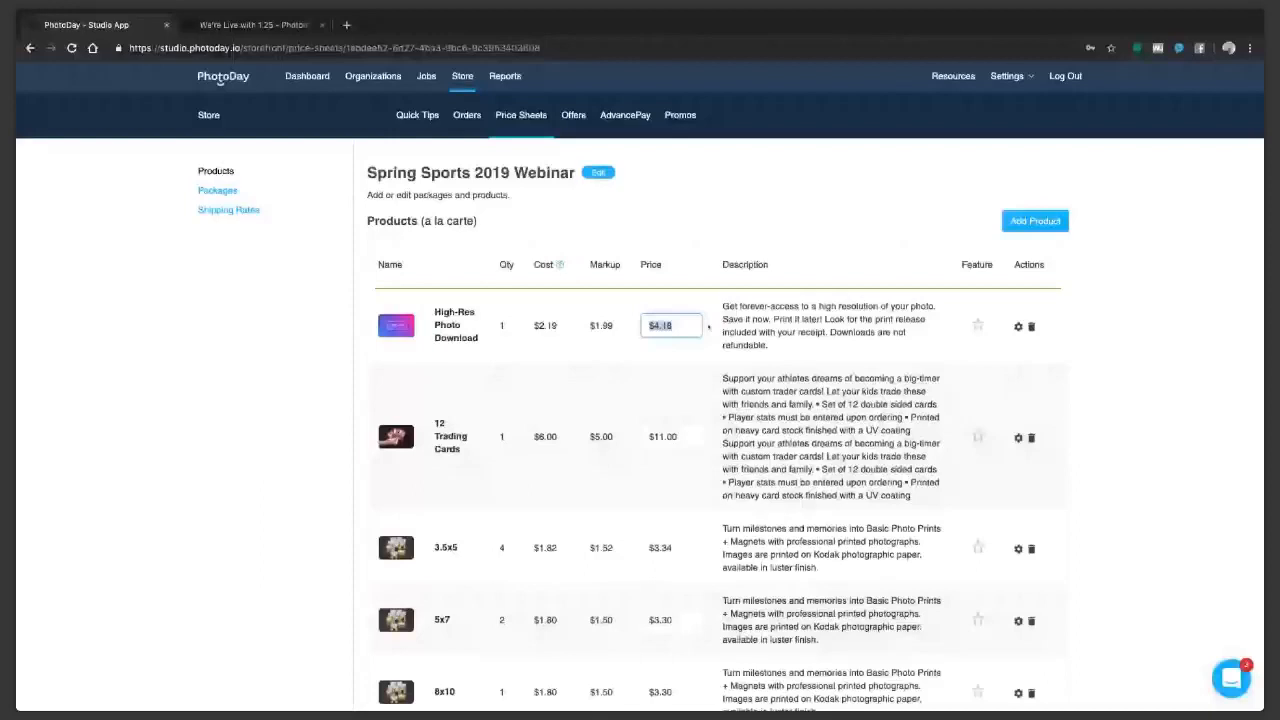
text(29.99)
click(702, 436)
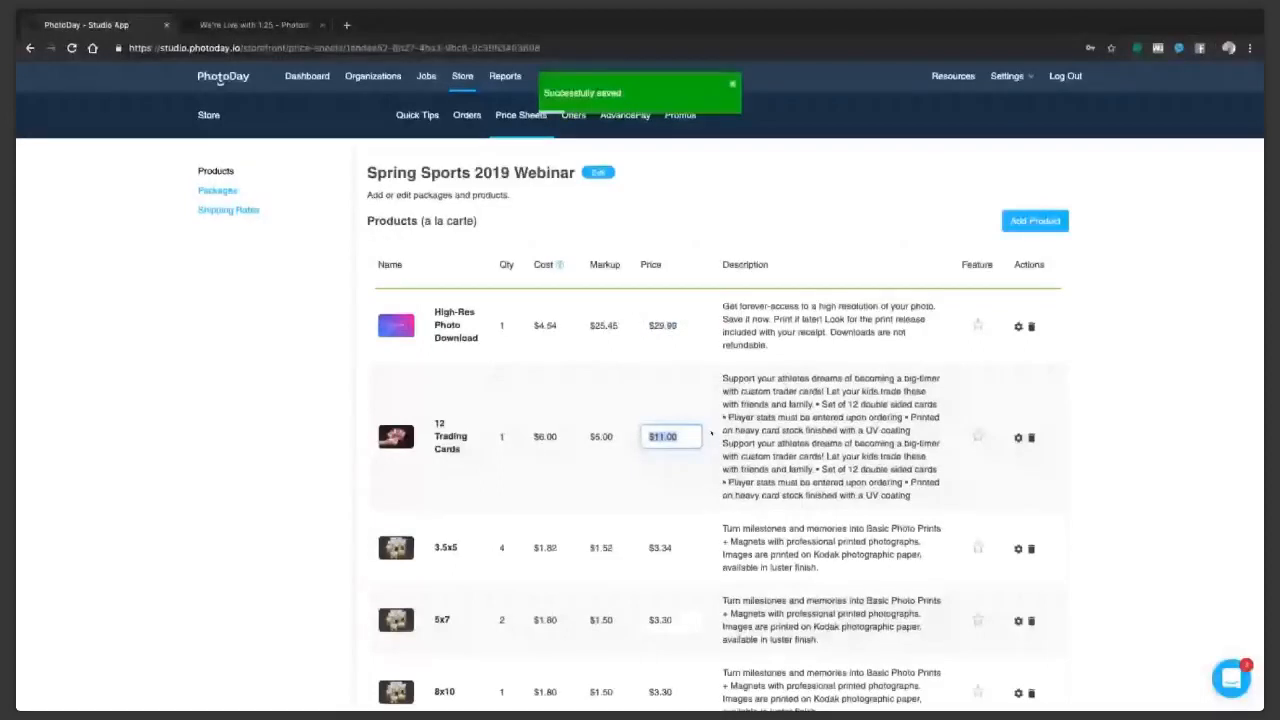
text(24.99)
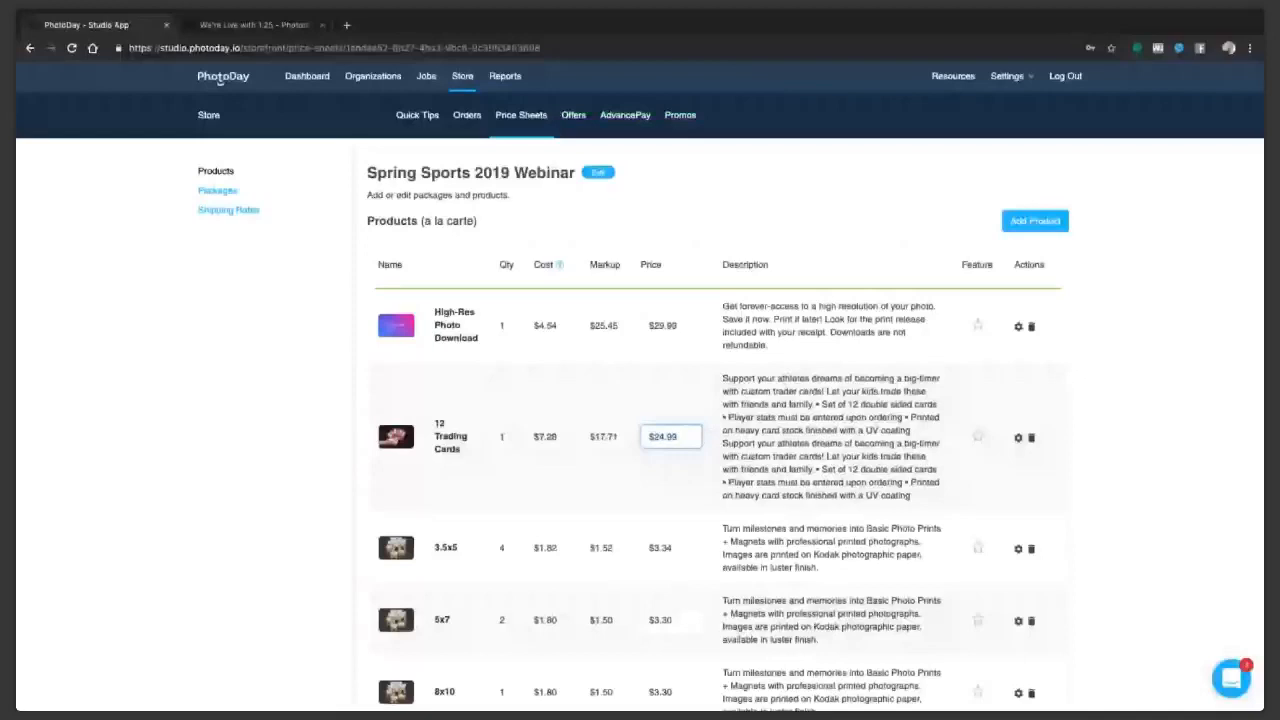
Set the price of the 3.5x5 to $17.99 and feature the High-Res Photo Download and 12 Trading Cards.
scroll(640, 400, down, 2)
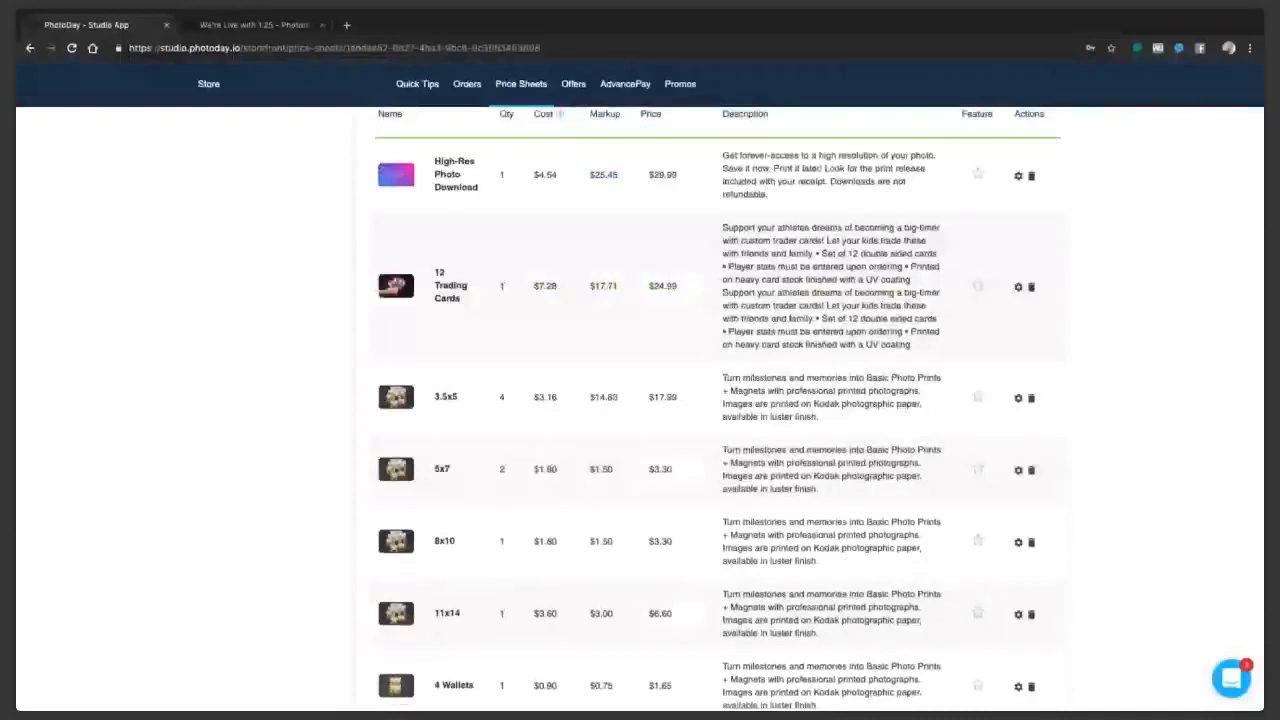
scroll(683, 389, up, 2)
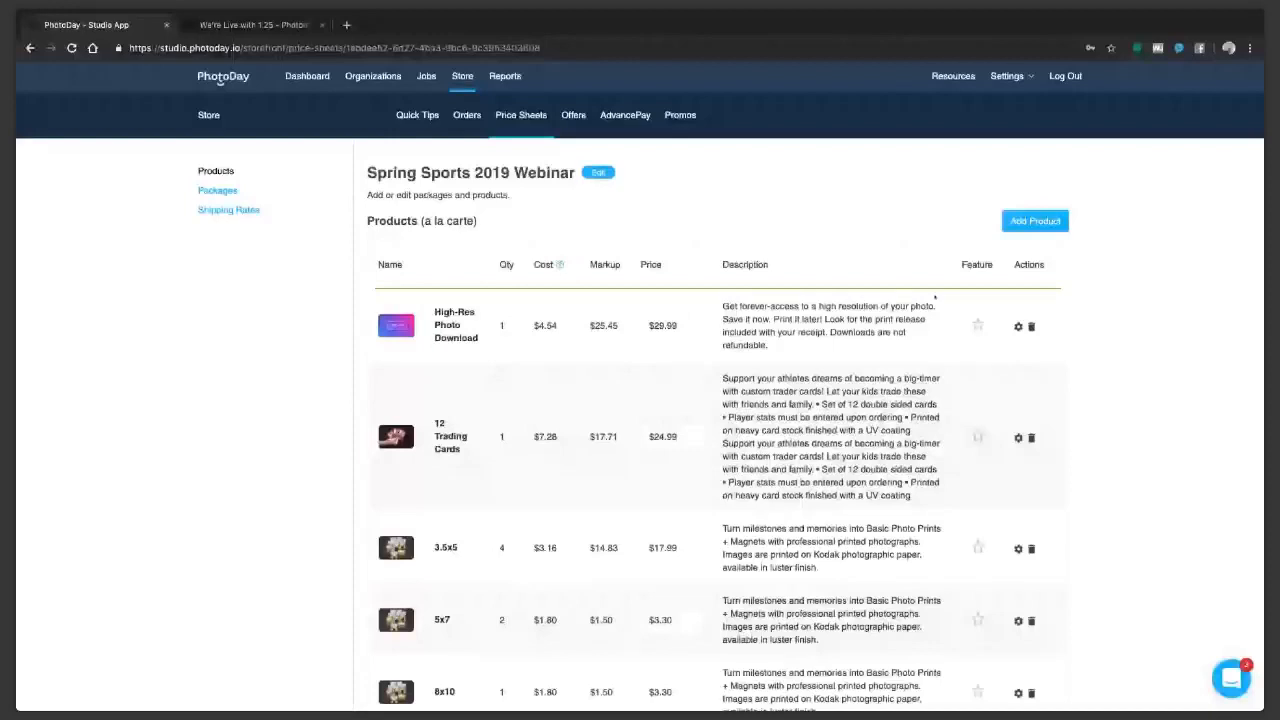
click(978, 325)
click(978, 437)
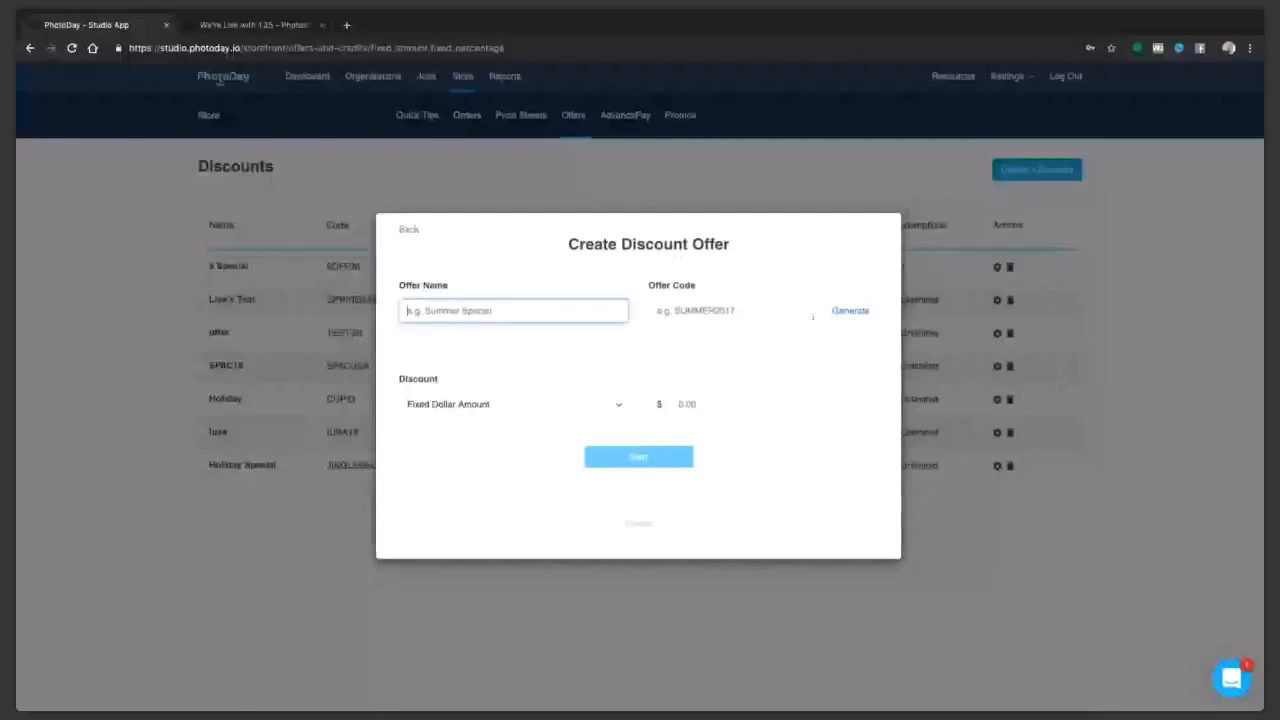
Define a discount offer named Webinar Test with code MOMISCOOL and a fixed dollar discount of $10.
text(Webinar Test)
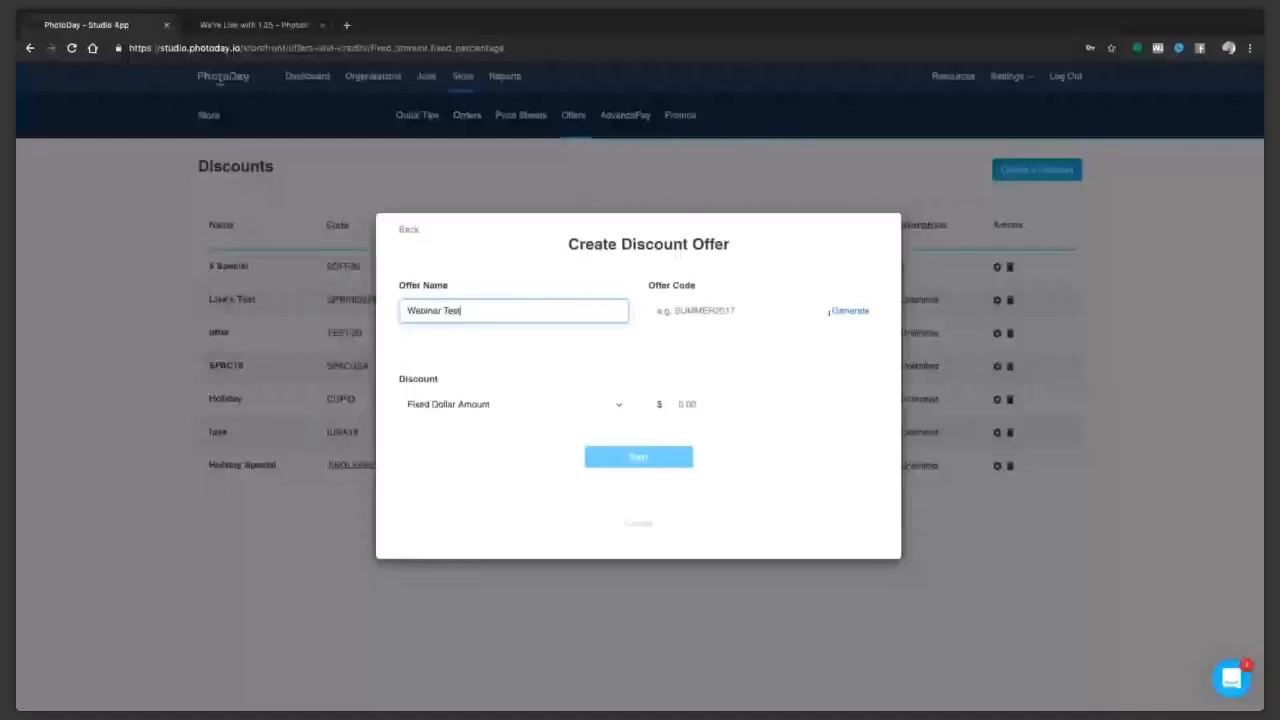
click(720, 311)
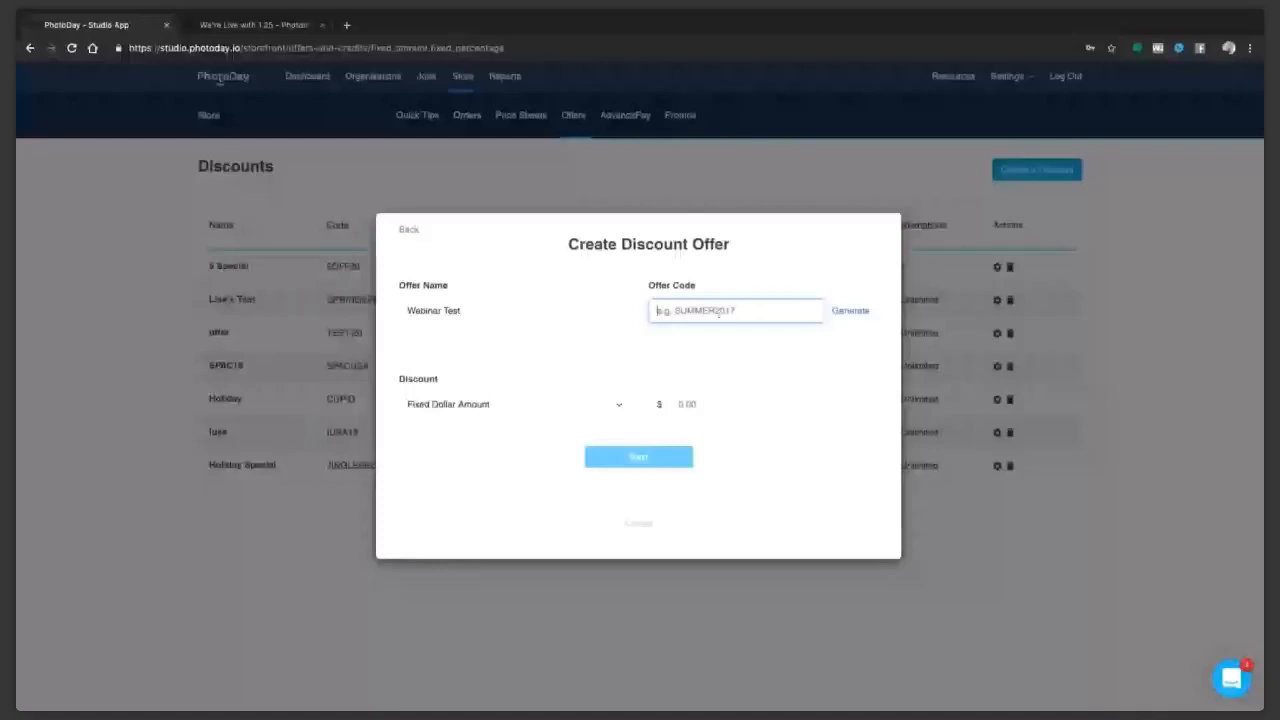
text(MOMISCOOL)
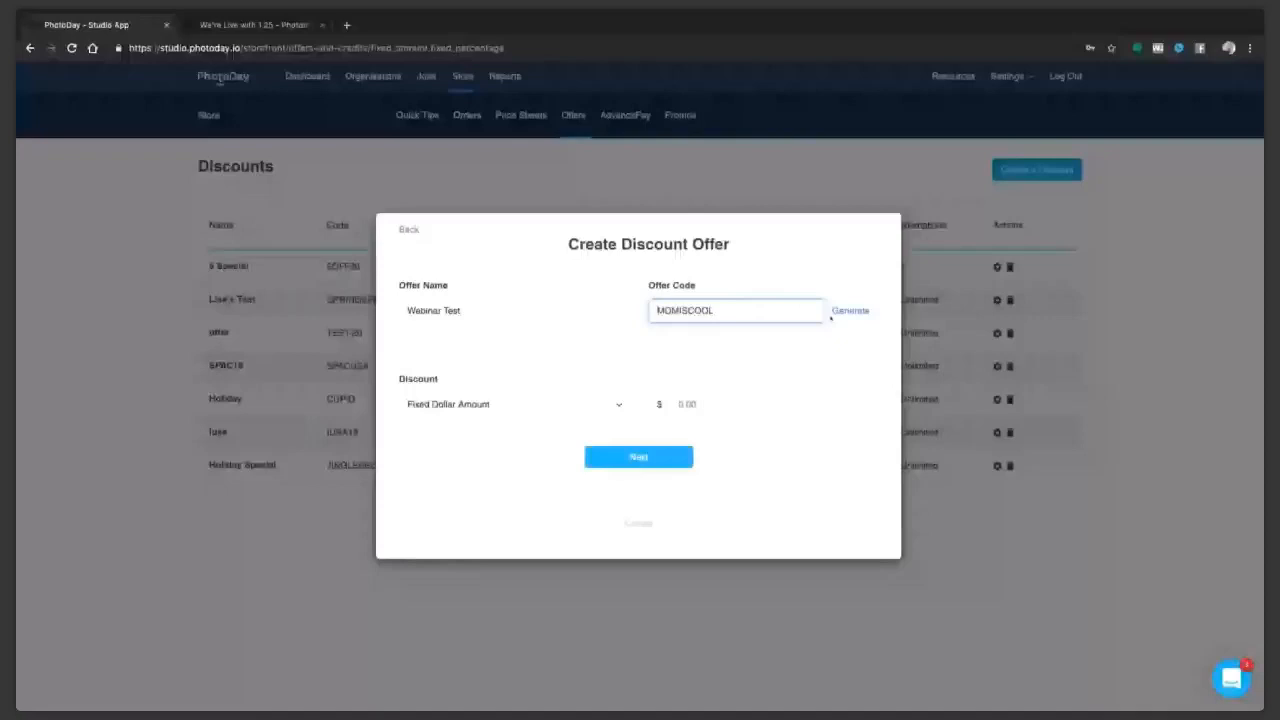
click(449, 405)
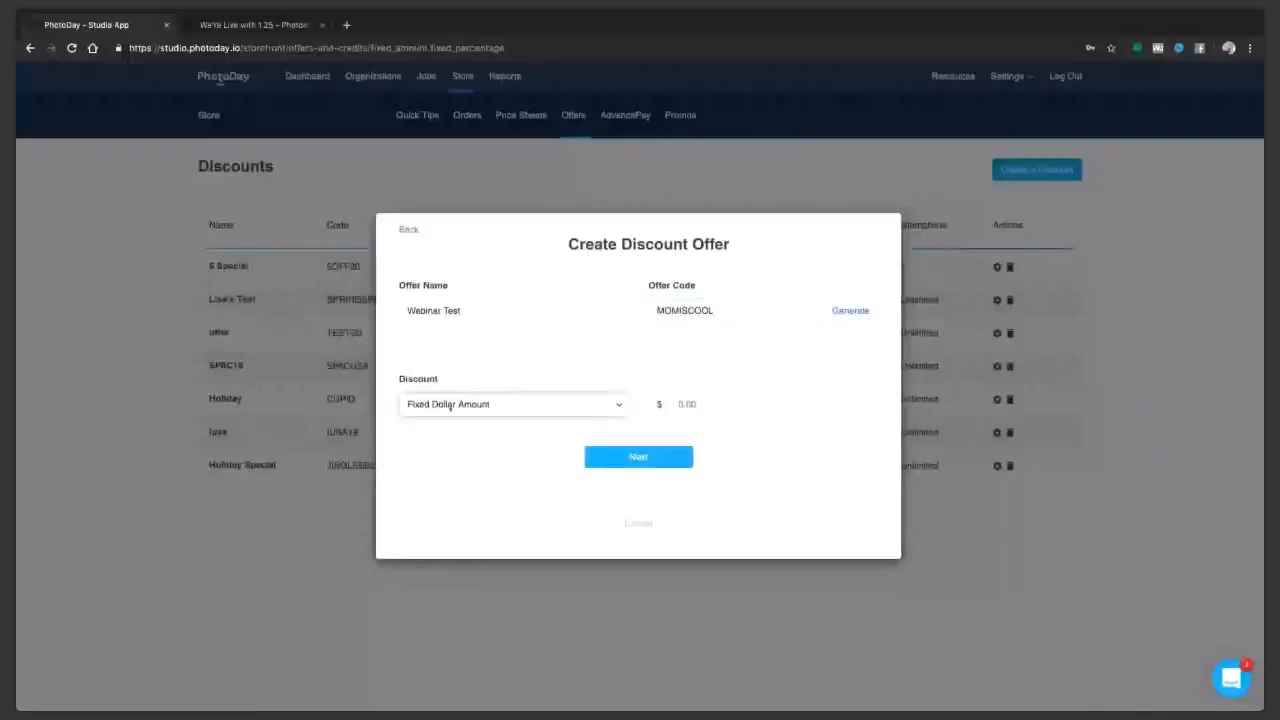
click(722, 406)
text(10)
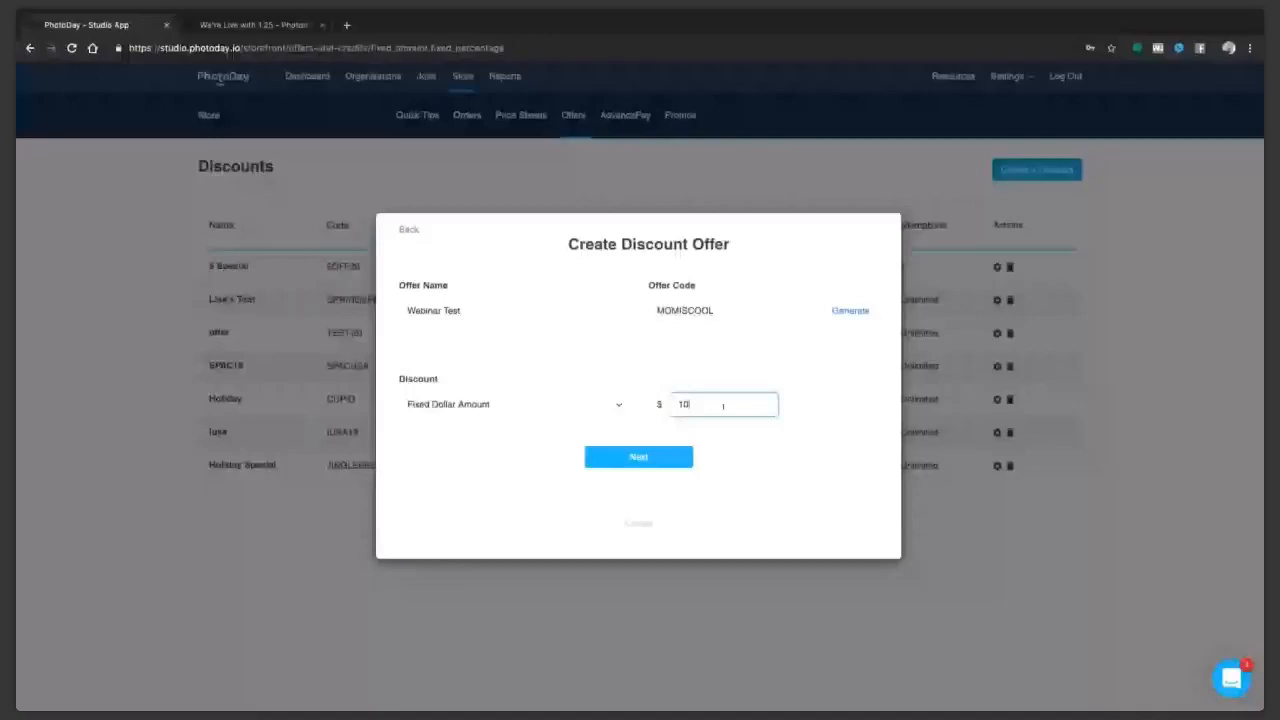
key(Return)
Set the discount offer's minimum order amount to $60.
click(481, 304)
text(60)
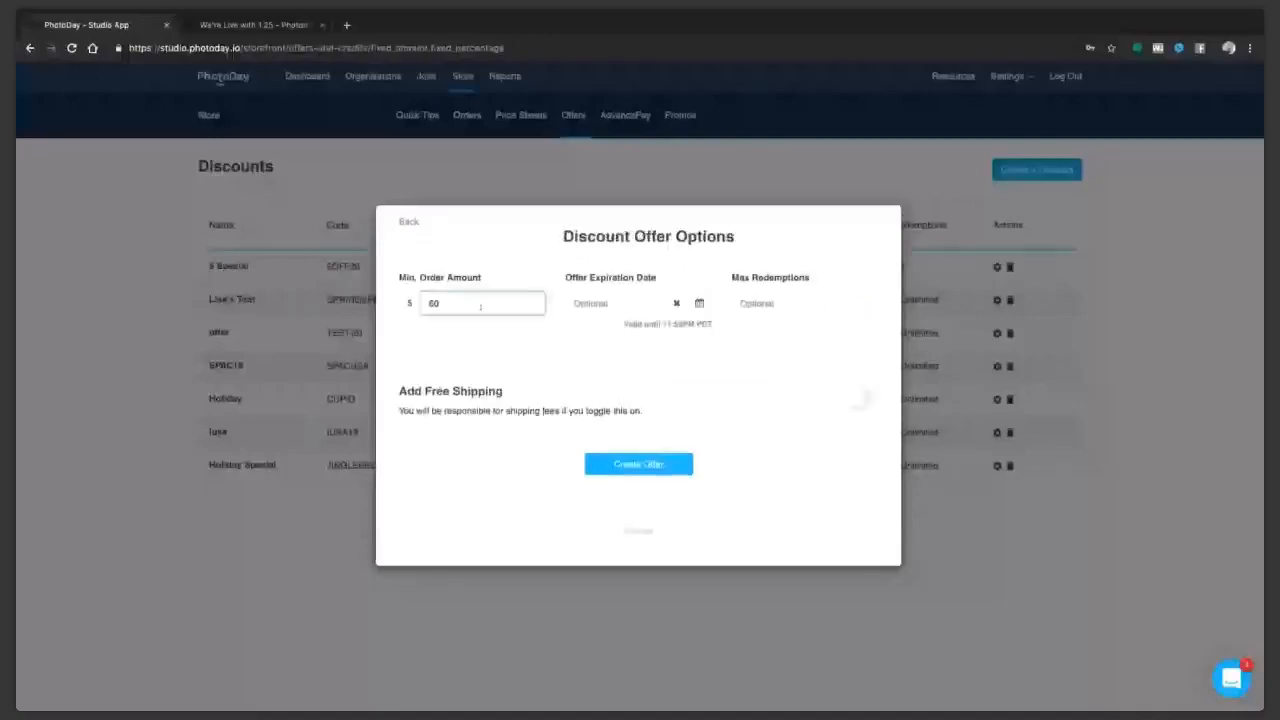
click(567, 265)
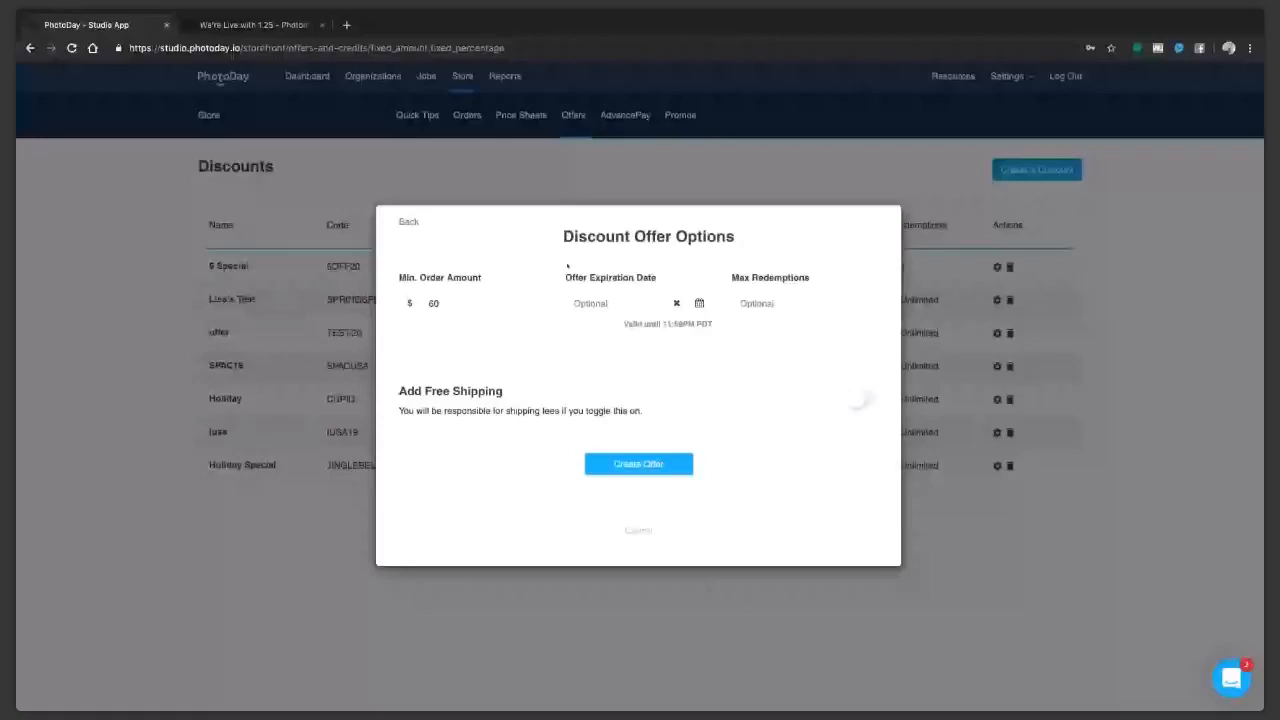
click(760, 303)
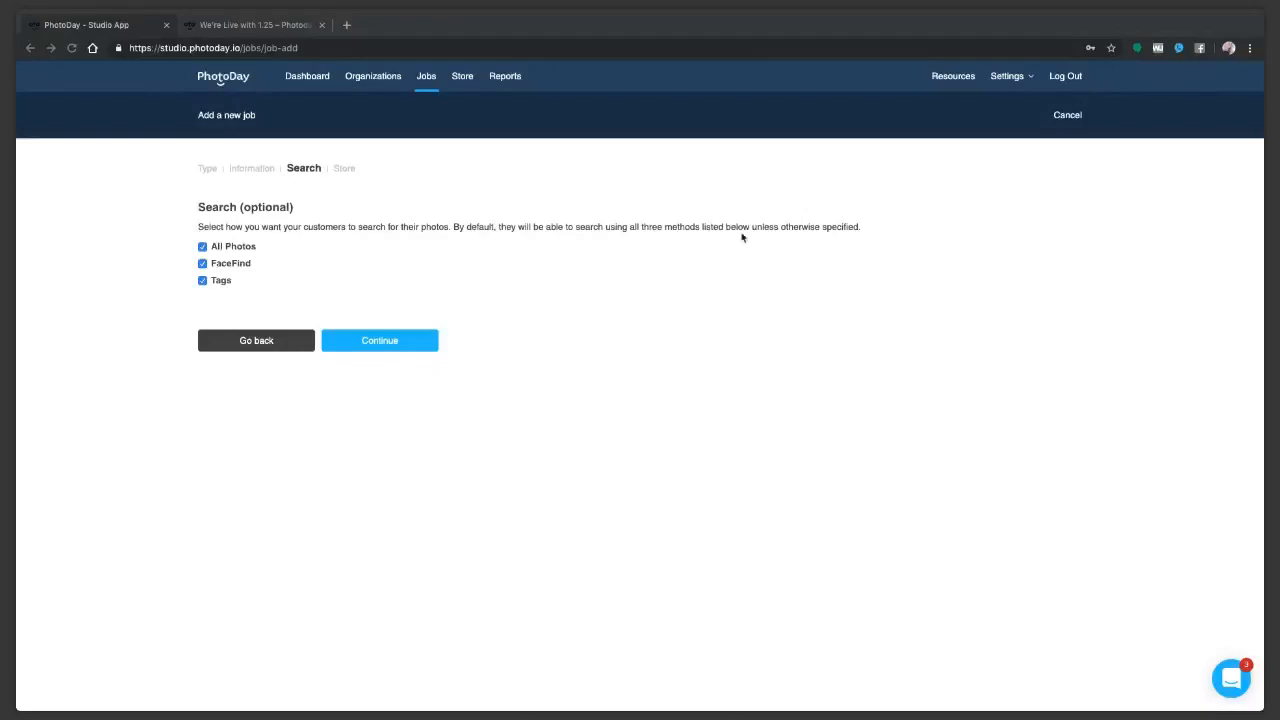
Review the DHS Cheer job's information and return to its customer search options.
click(282, 356)
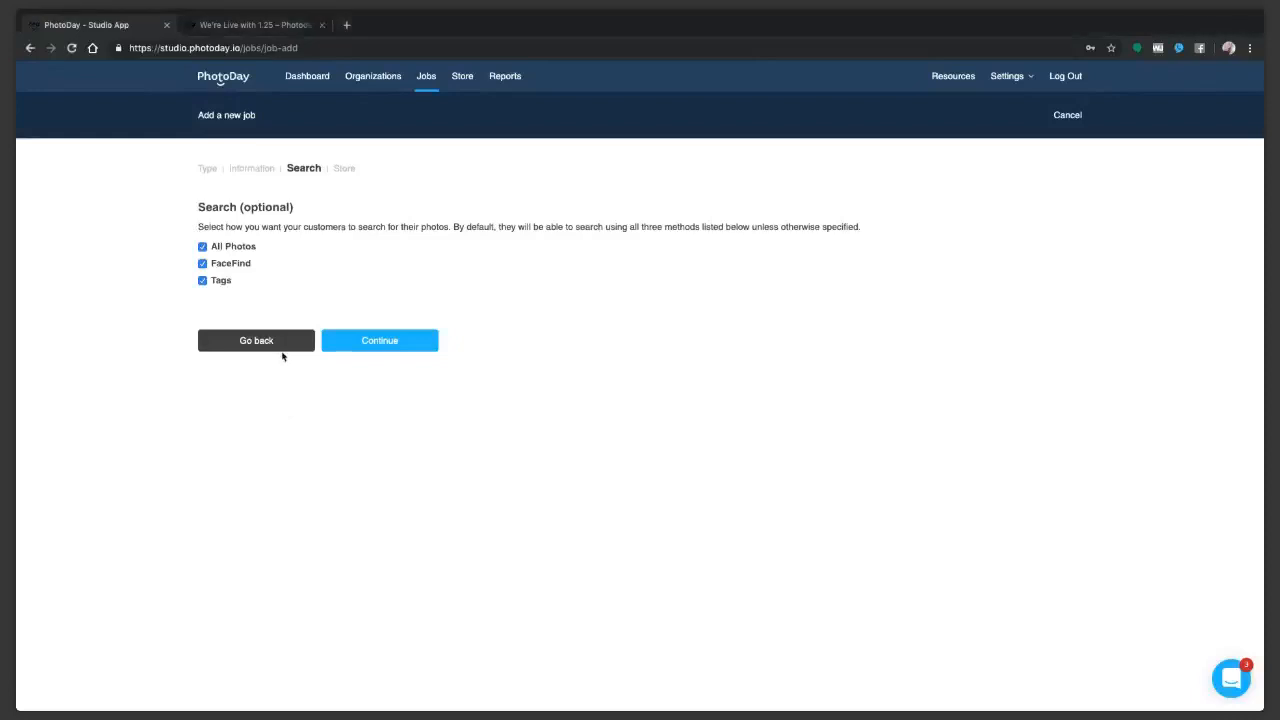
click(282, 348)
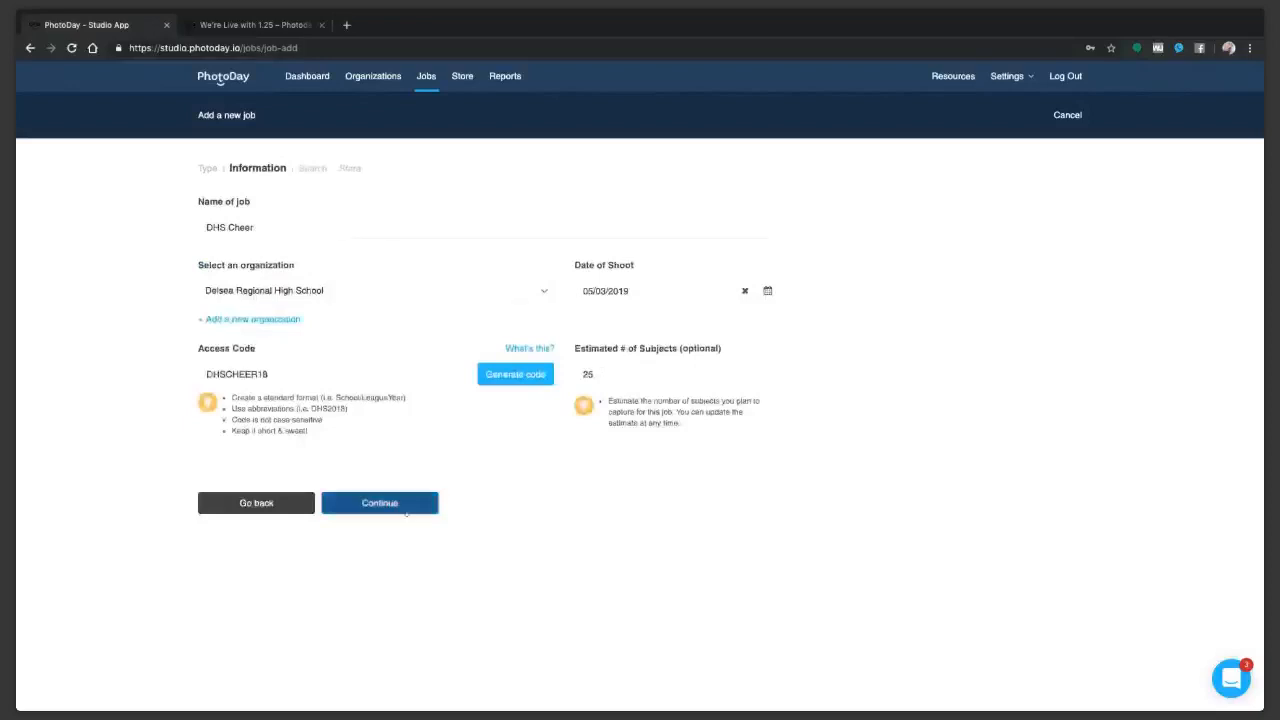
click(385, 507)
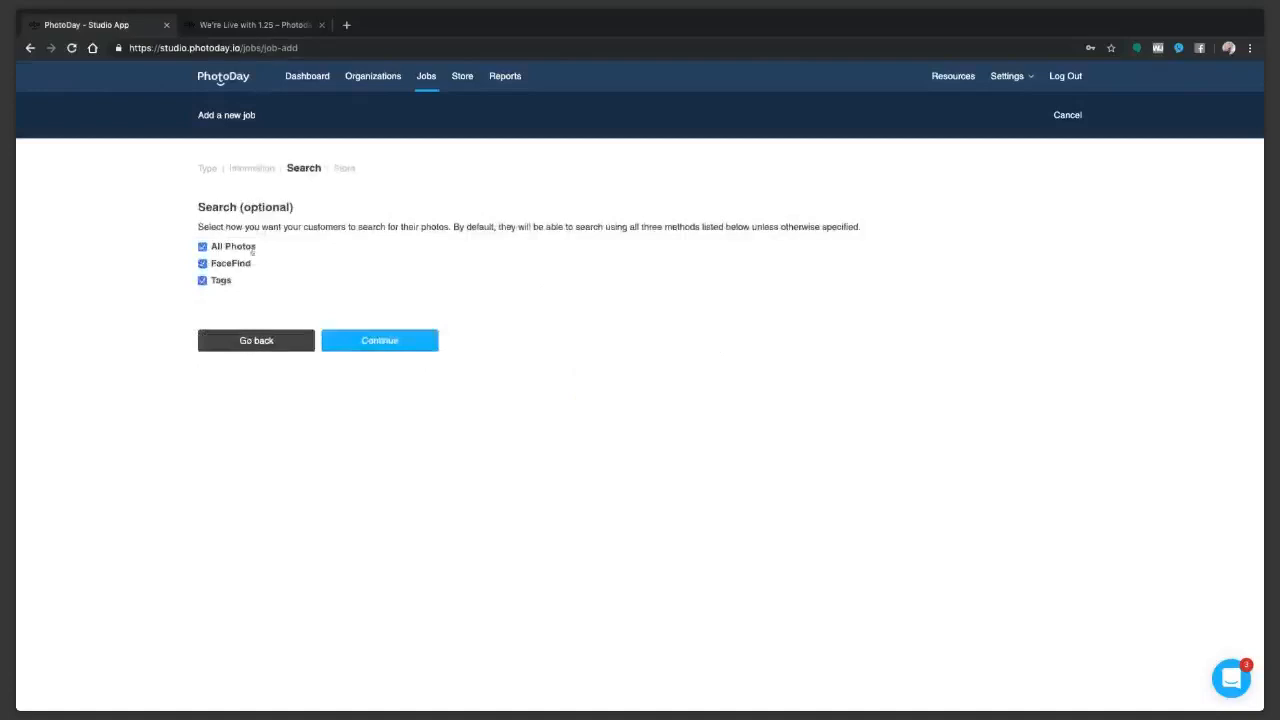
Try limiting the job's customer photo search to FaceFind only, and re-enable All Photos and Tags.
click(204, 248)
click(203, 281)
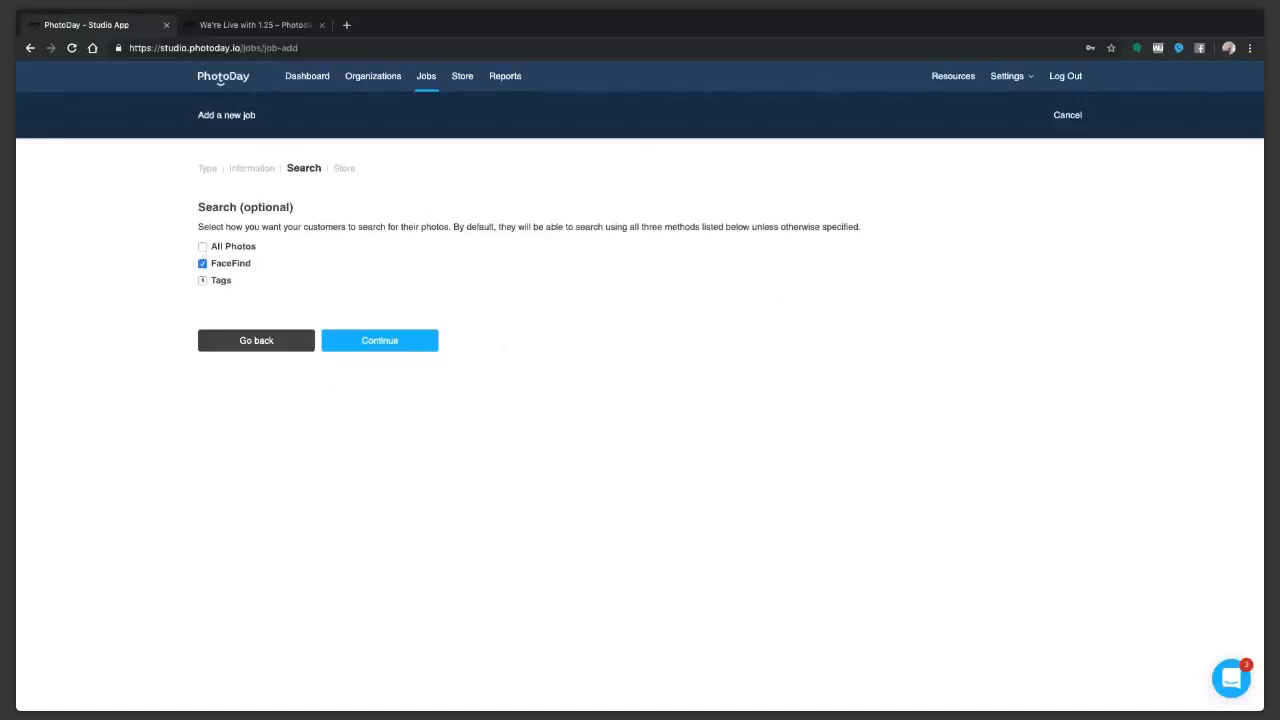
click(202, 280)
click(202, 247)
Continue to the job's store settings and choose the existing test price sheet for the gallery.
click(400, 340)
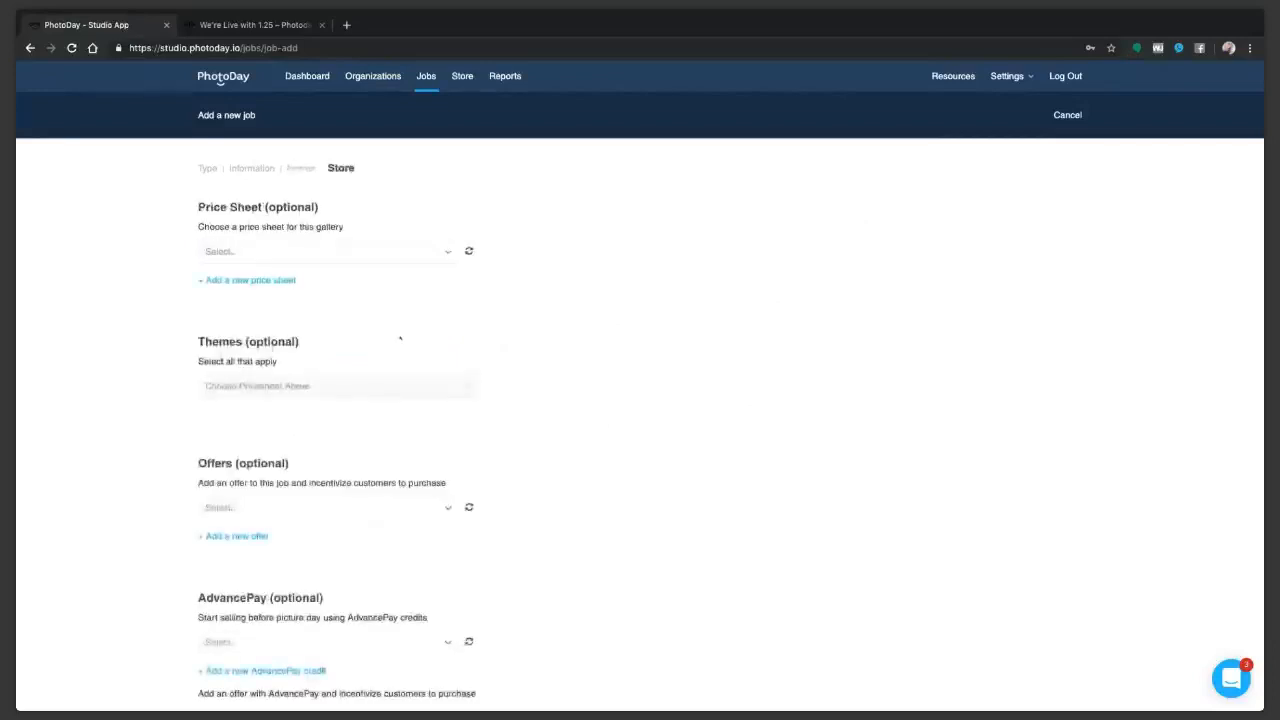
click(315, 251)
scroll(312, 321, down, 3)
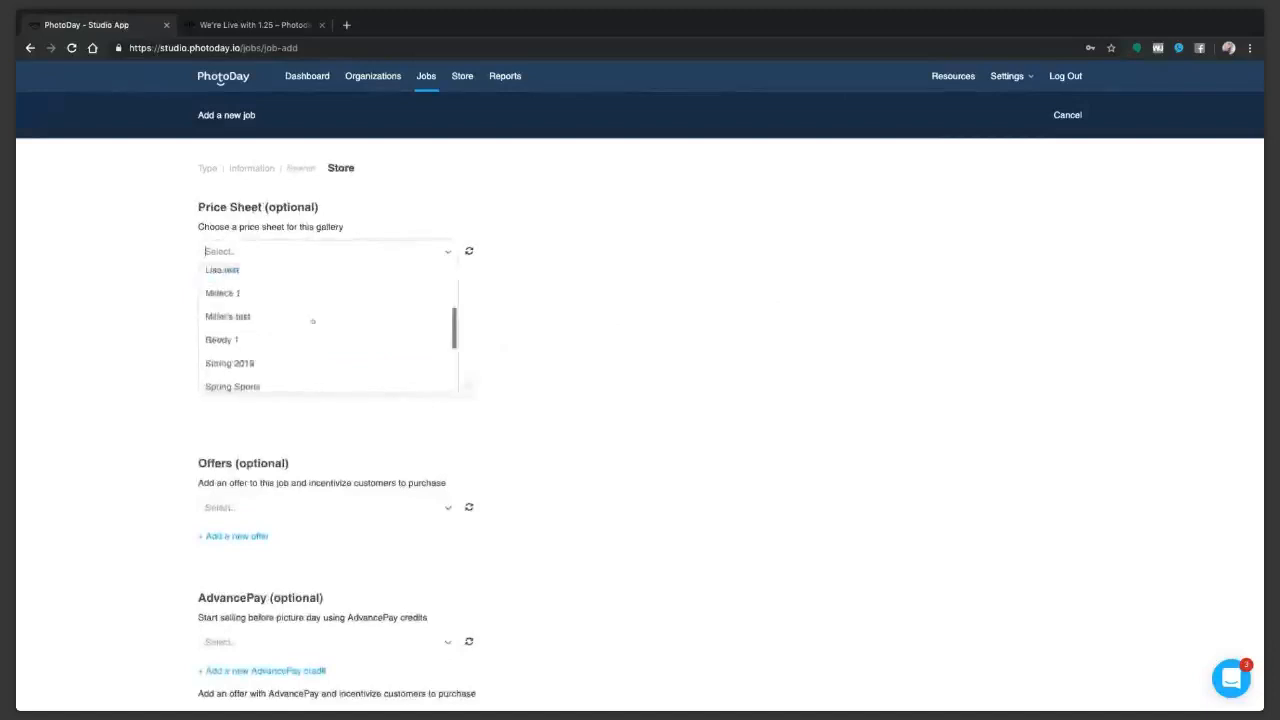
click(260, 274)
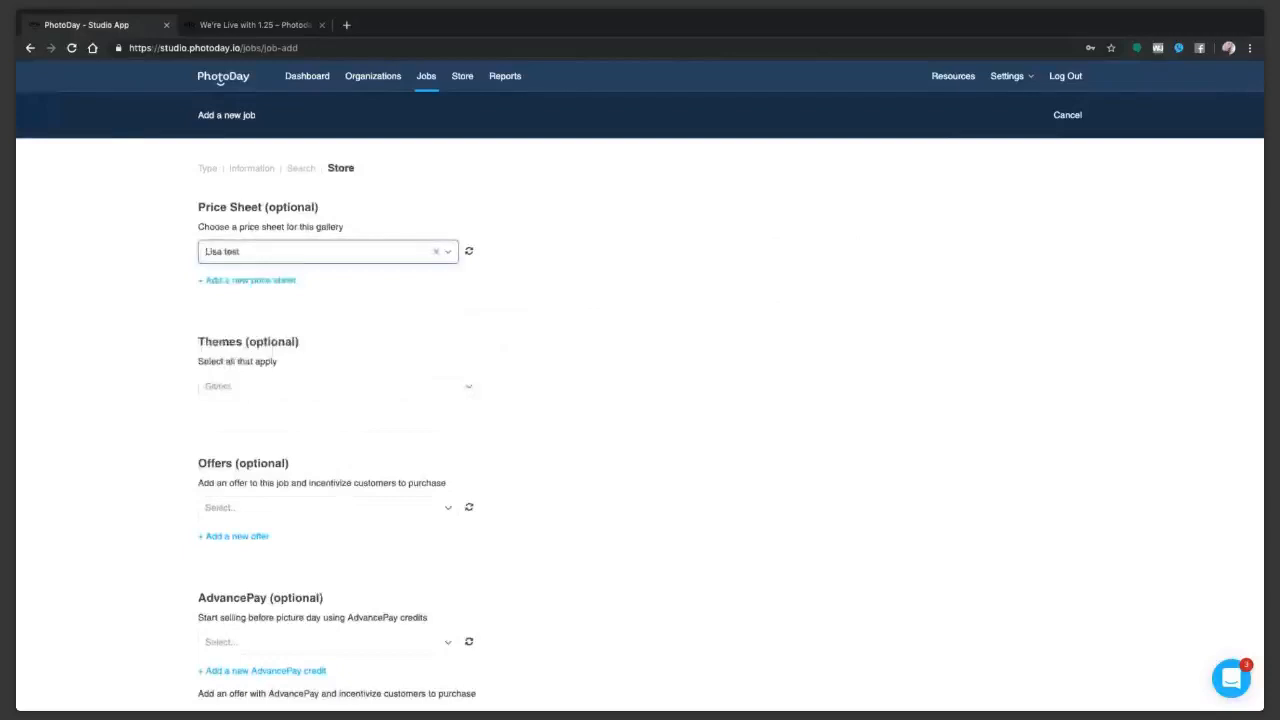
Add the Cheerleading and Dance themes to the job.
click(337, 386)
scroll(334, 456, down, 1)
click(284, 437)
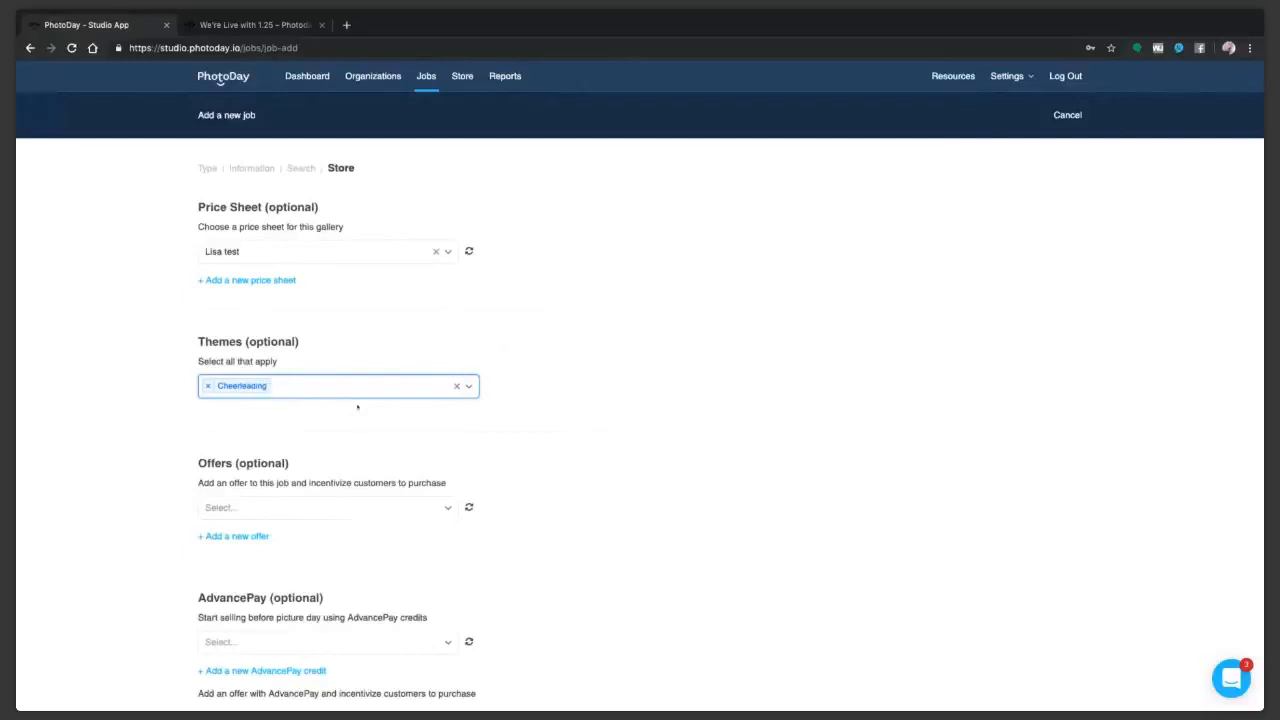
click(343, 389)
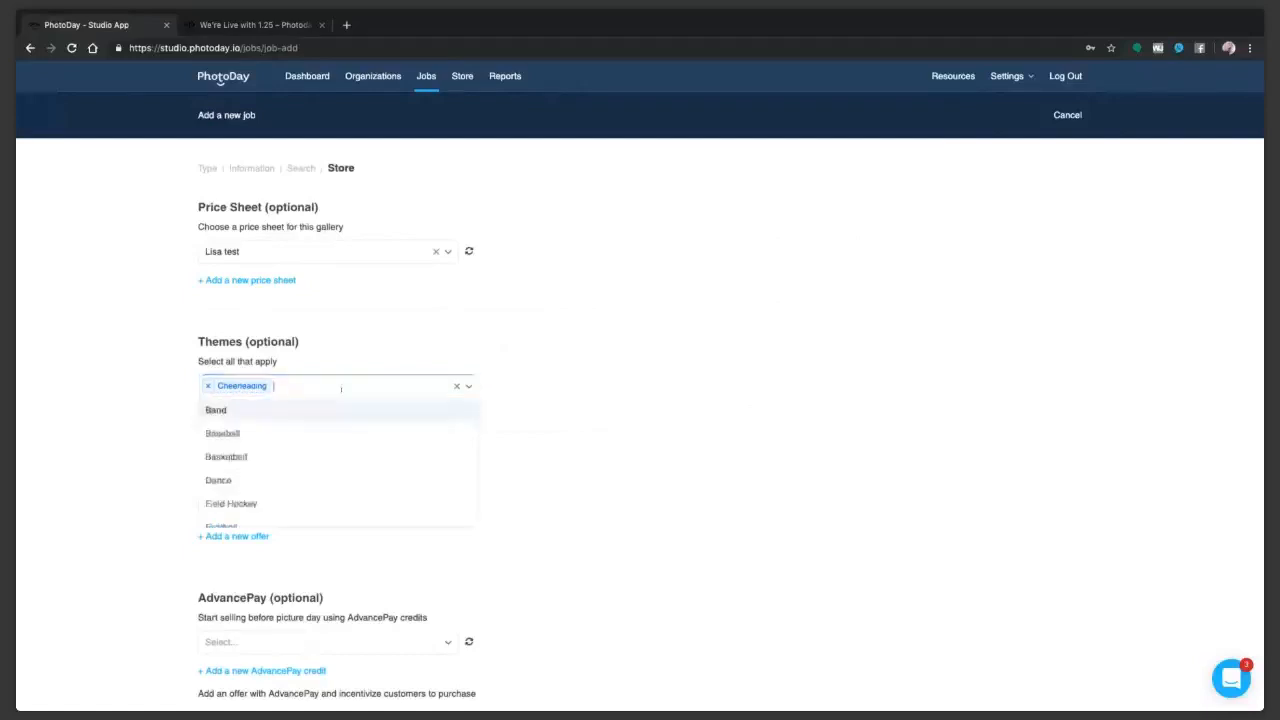
click(269, 481)
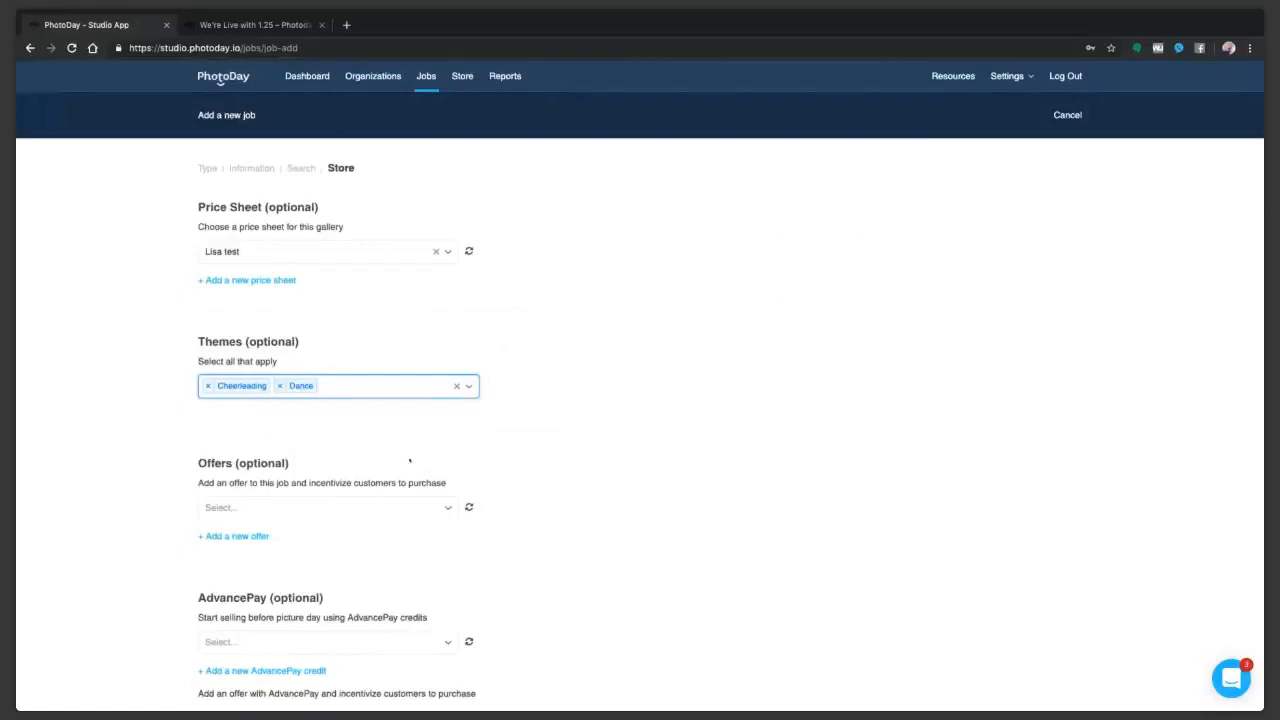
Assign the test AdvancePay credit and the Webinar Test AdvancePay offer to the job, and create the job.
scroll(409, 461, down, 1)
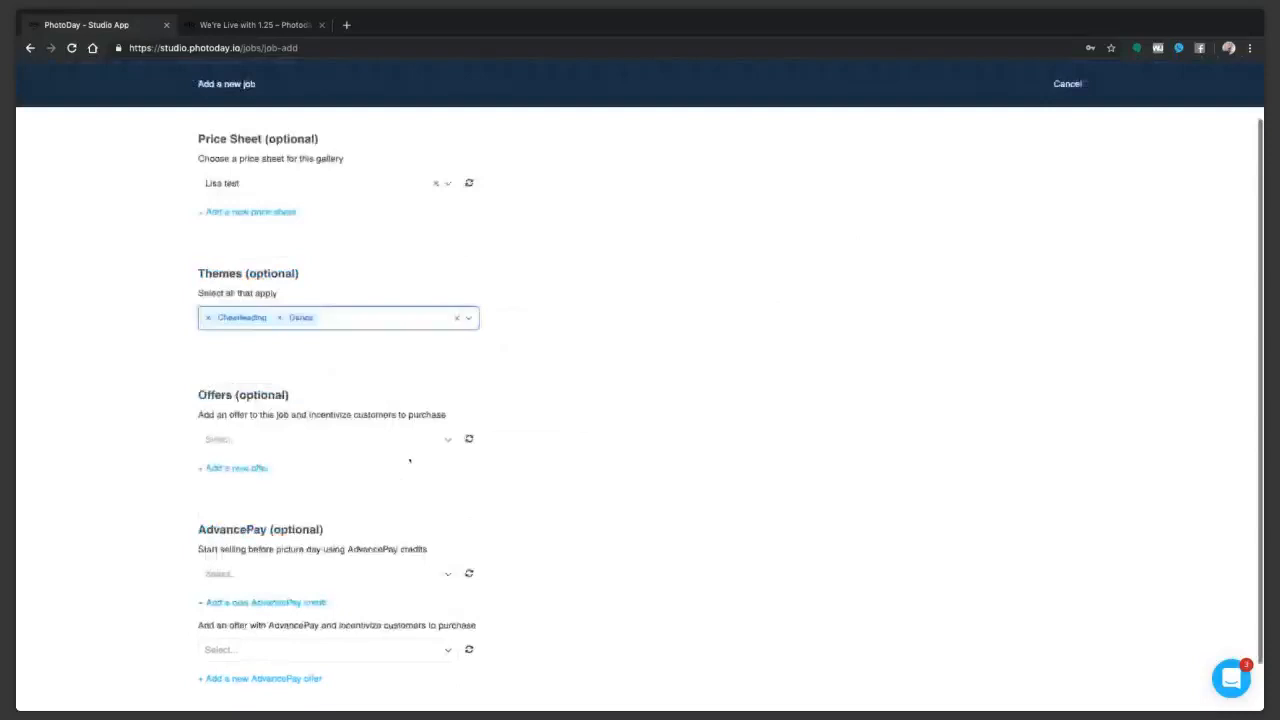
scroll(409, 461, down, 1)
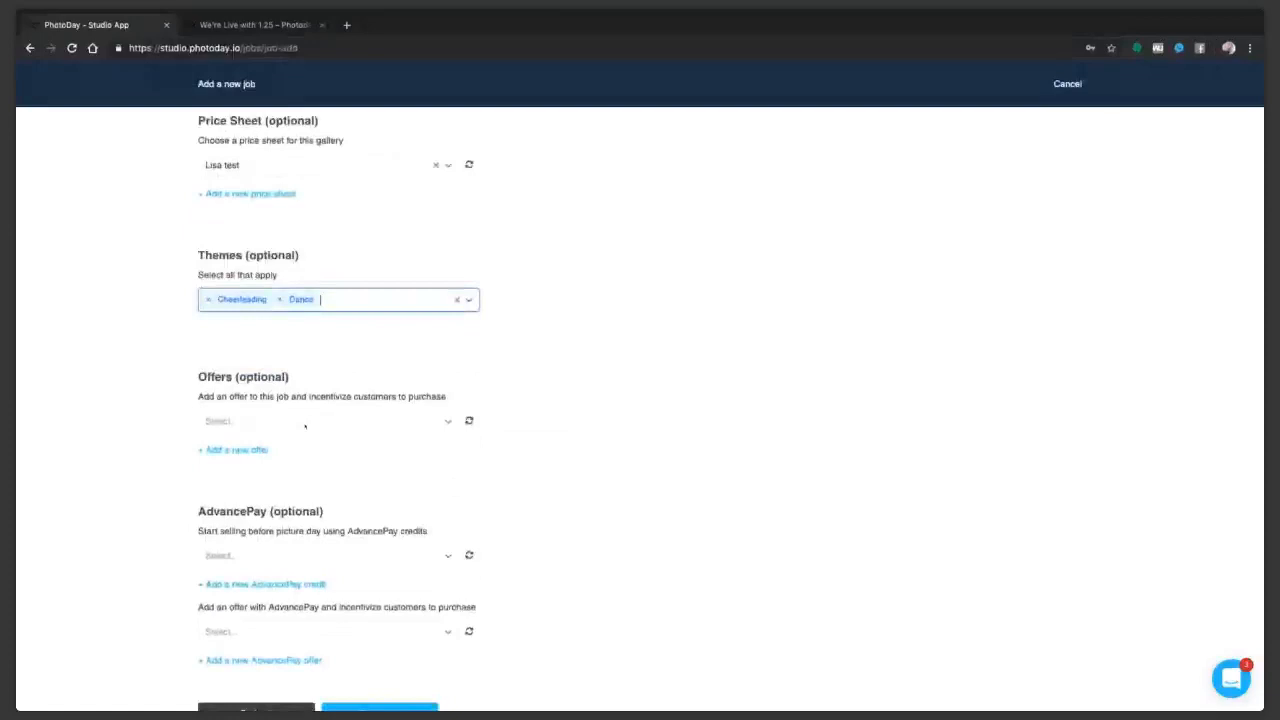
scroll(479, 494, down, 2)
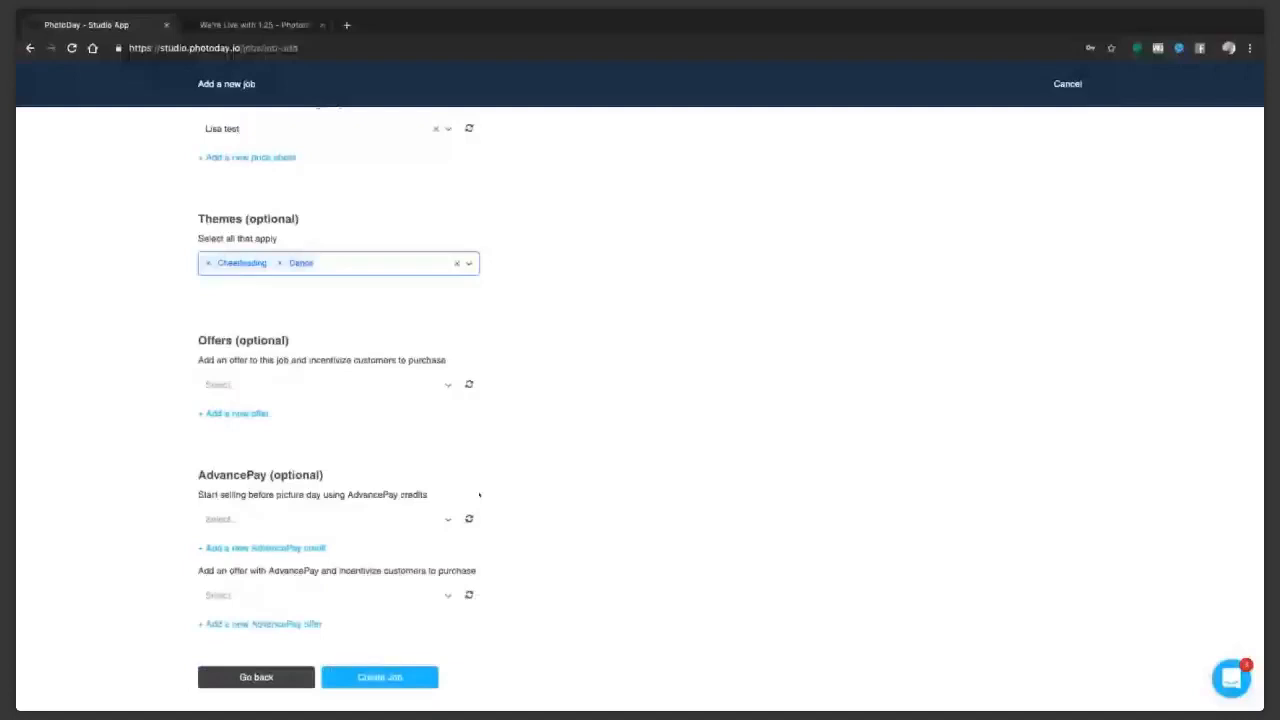
click(447, 519)
click(461, 547)
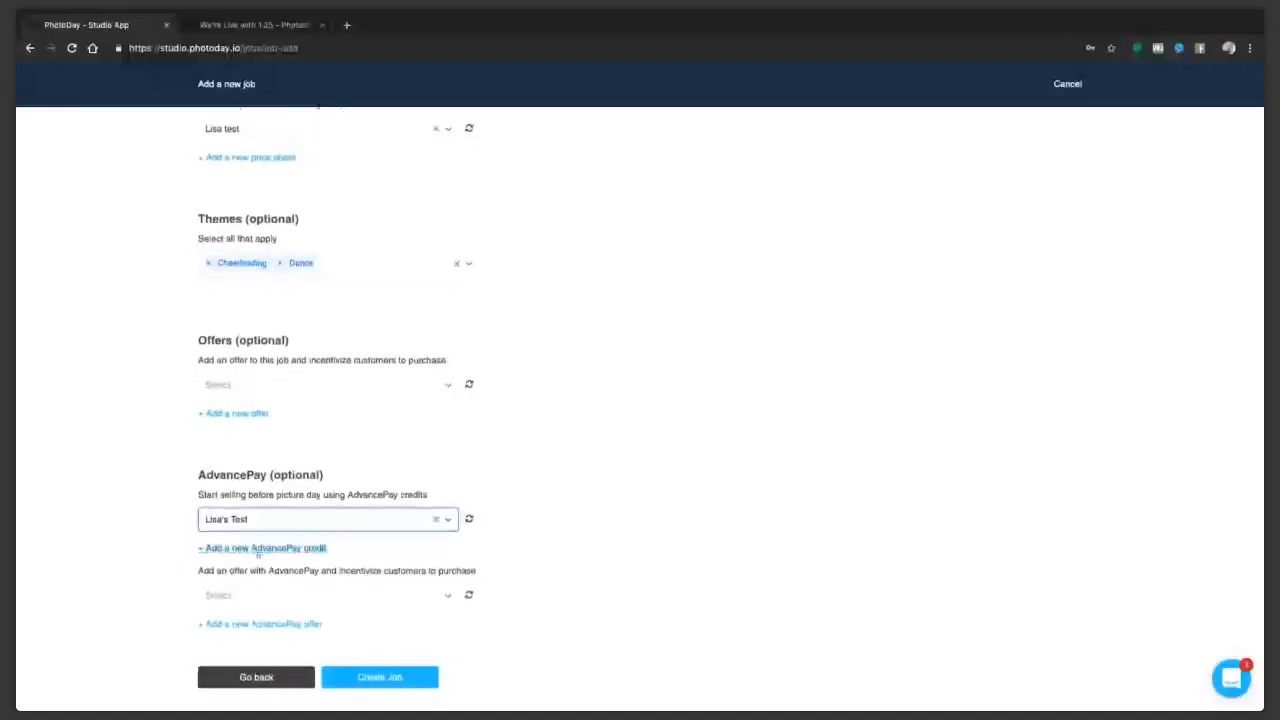
click(266, 595)
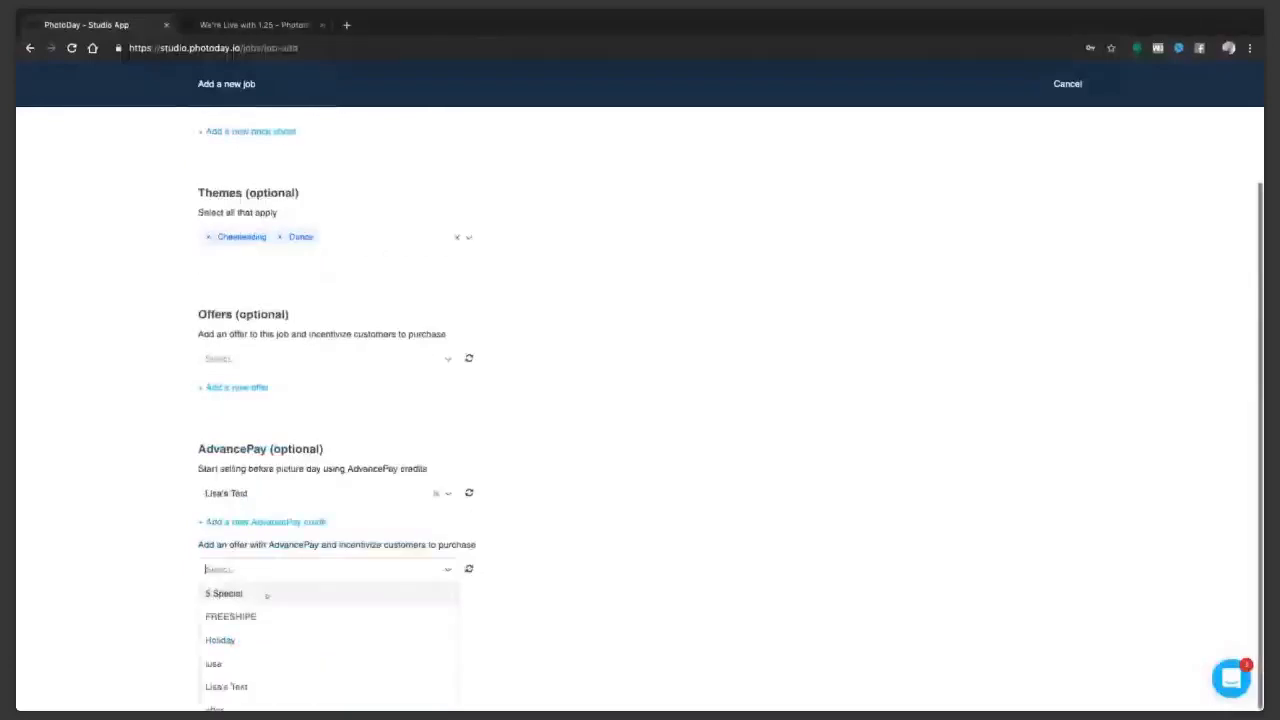
click(383, 650)
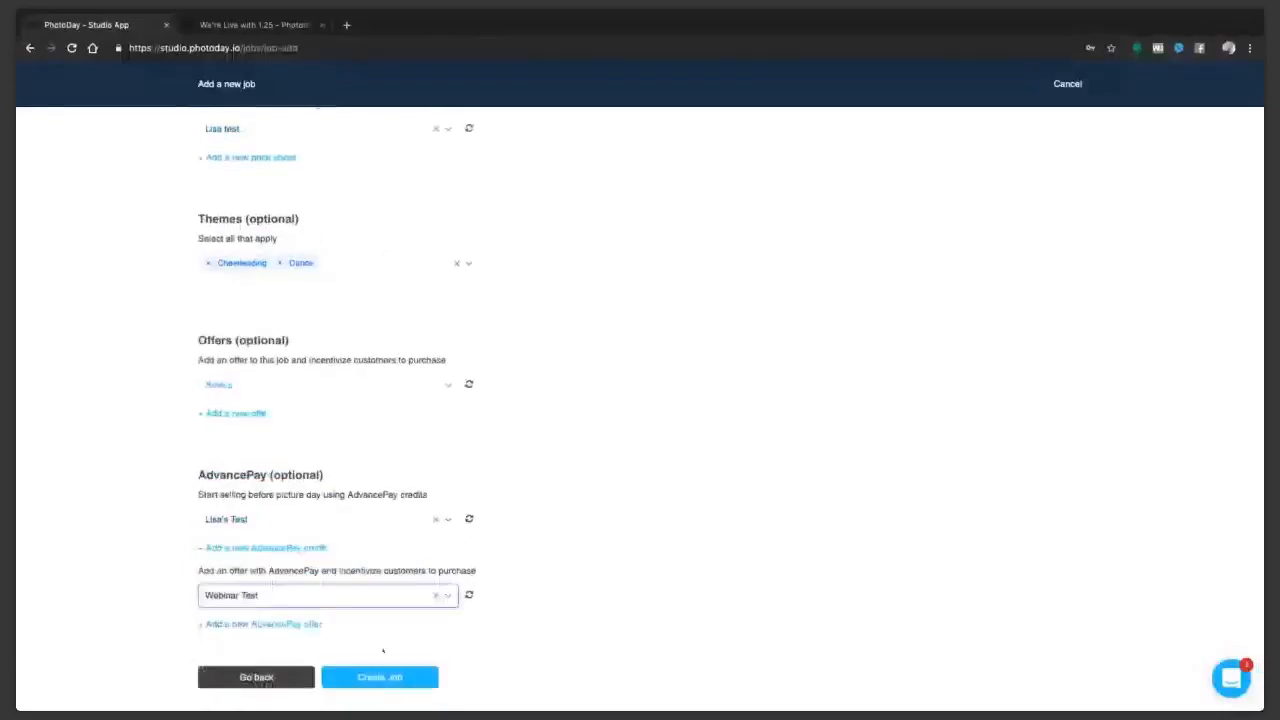
click(379, 677)
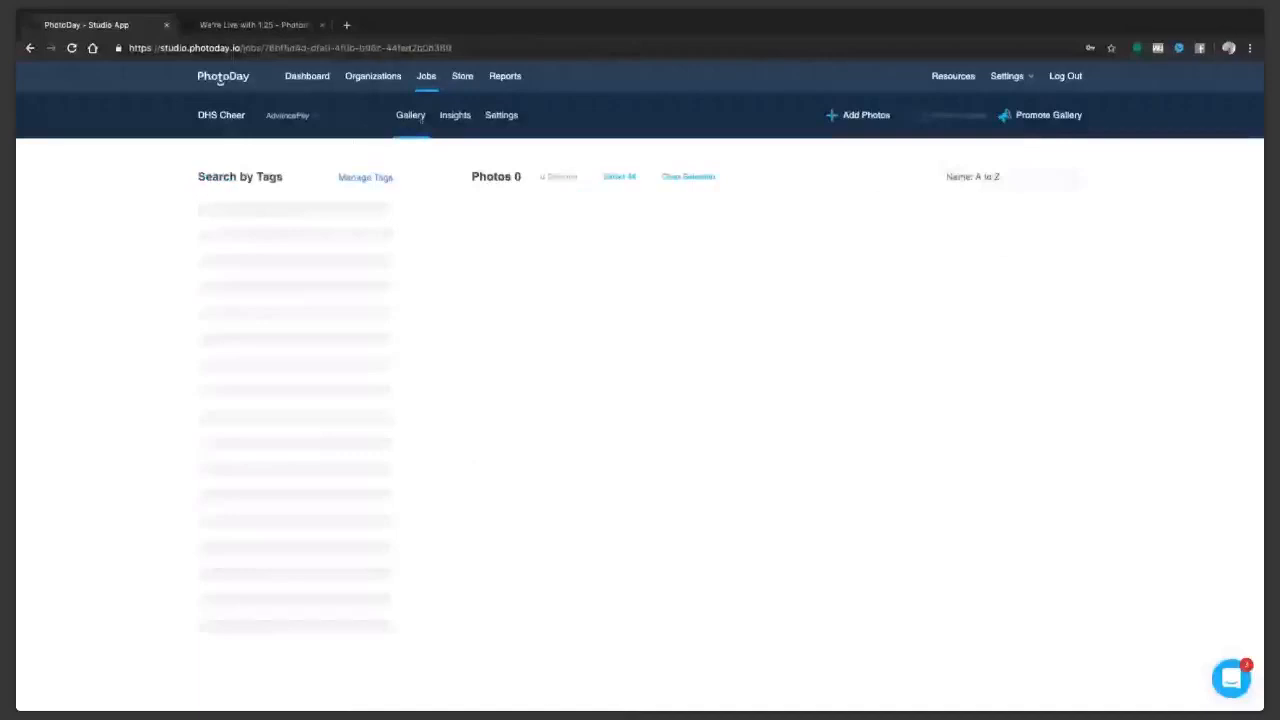
Start a new promotional flyer for the DHS Cheer gallery using the AdvancePay Template.
click(1040, 115)
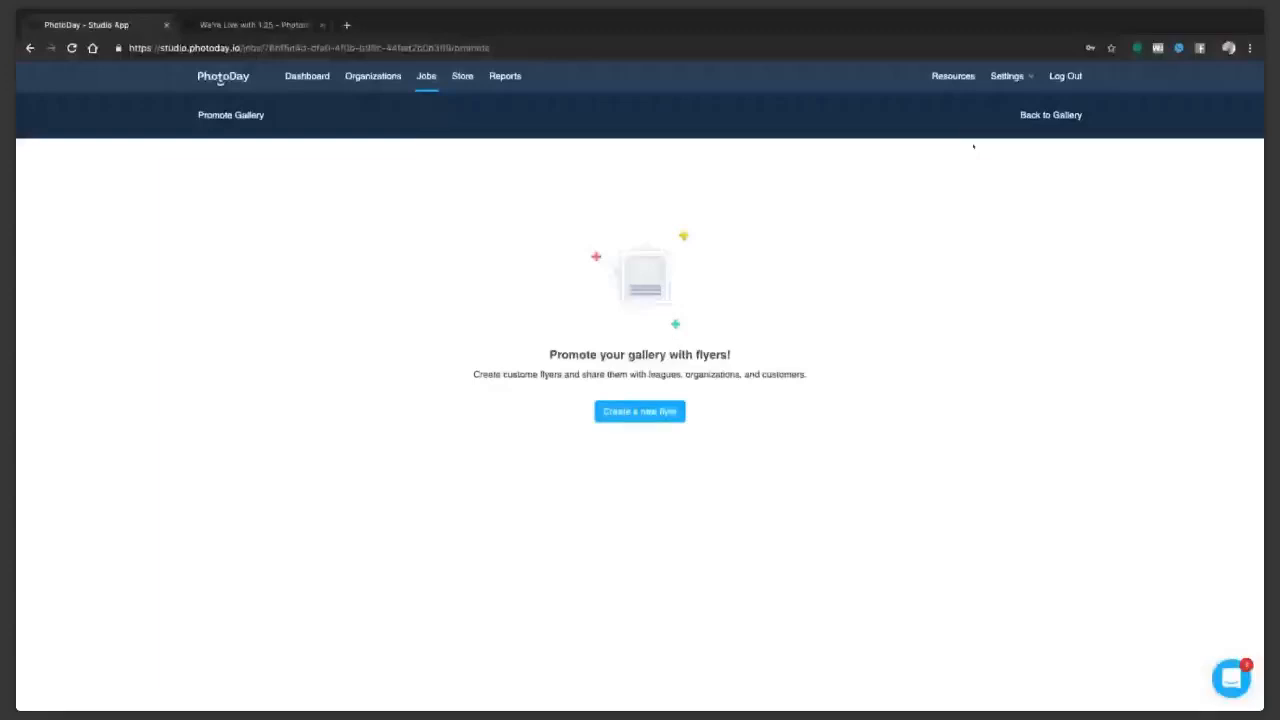
click(639, 411)
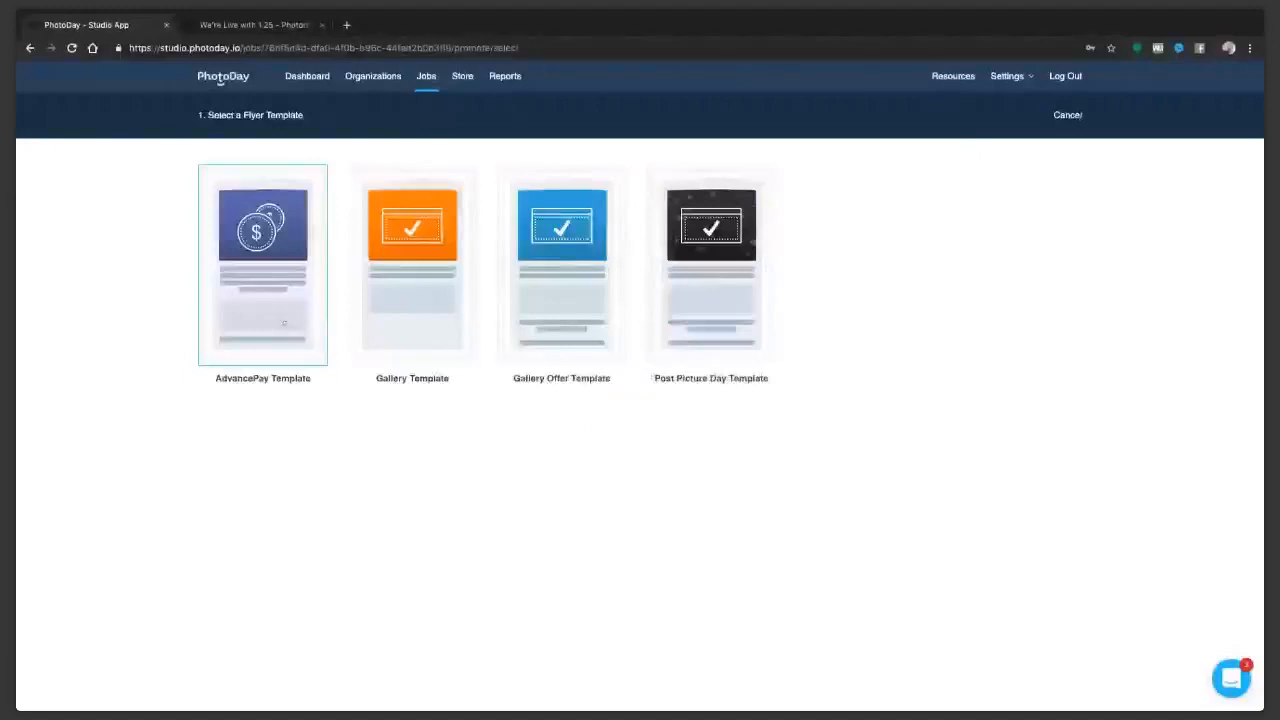
click(284, 323)
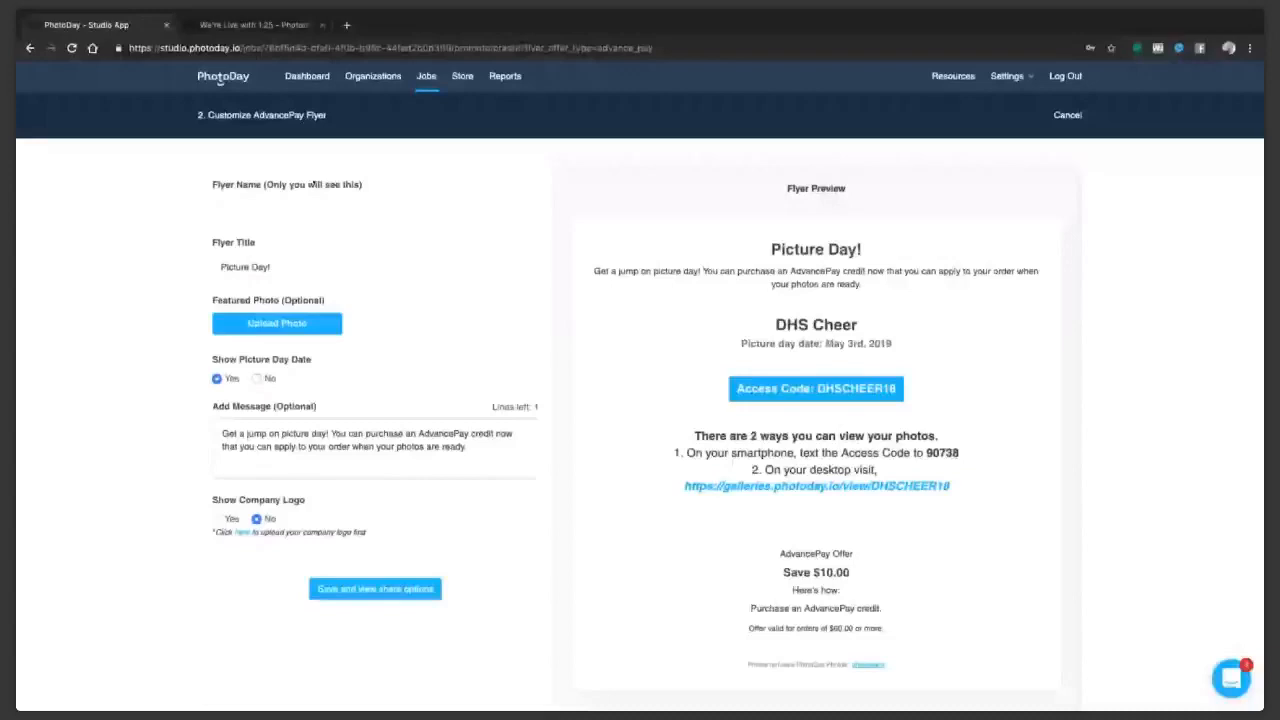
Name the flyer "first one", add the team group photo as its featured photo, and save it.
click(315, 208)
text(first one)
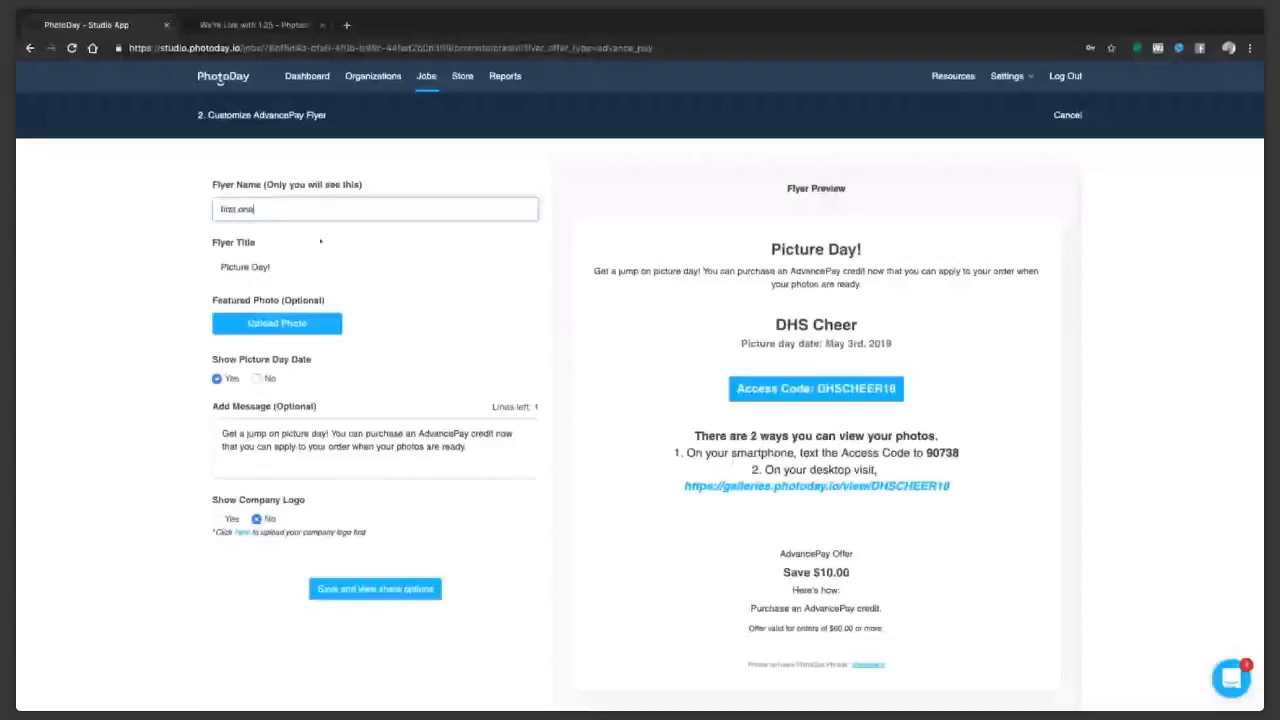
key(Tab)
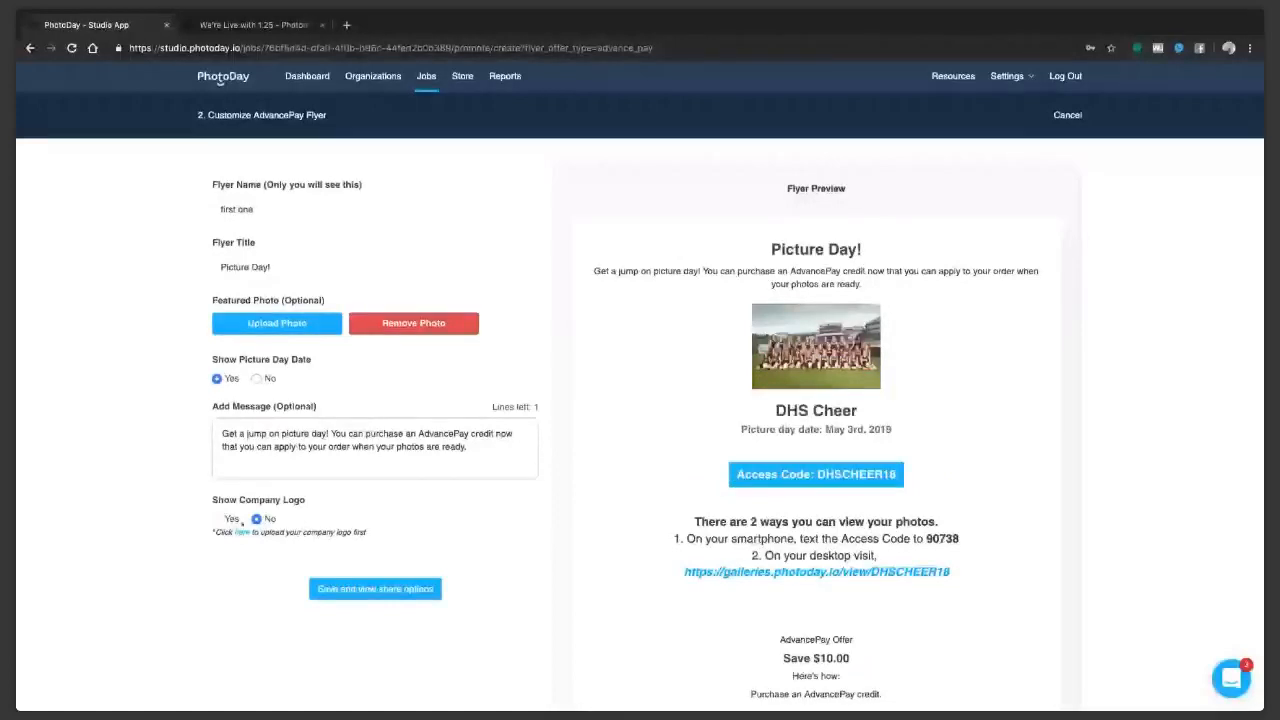
scroll(403, 511, down, 2)
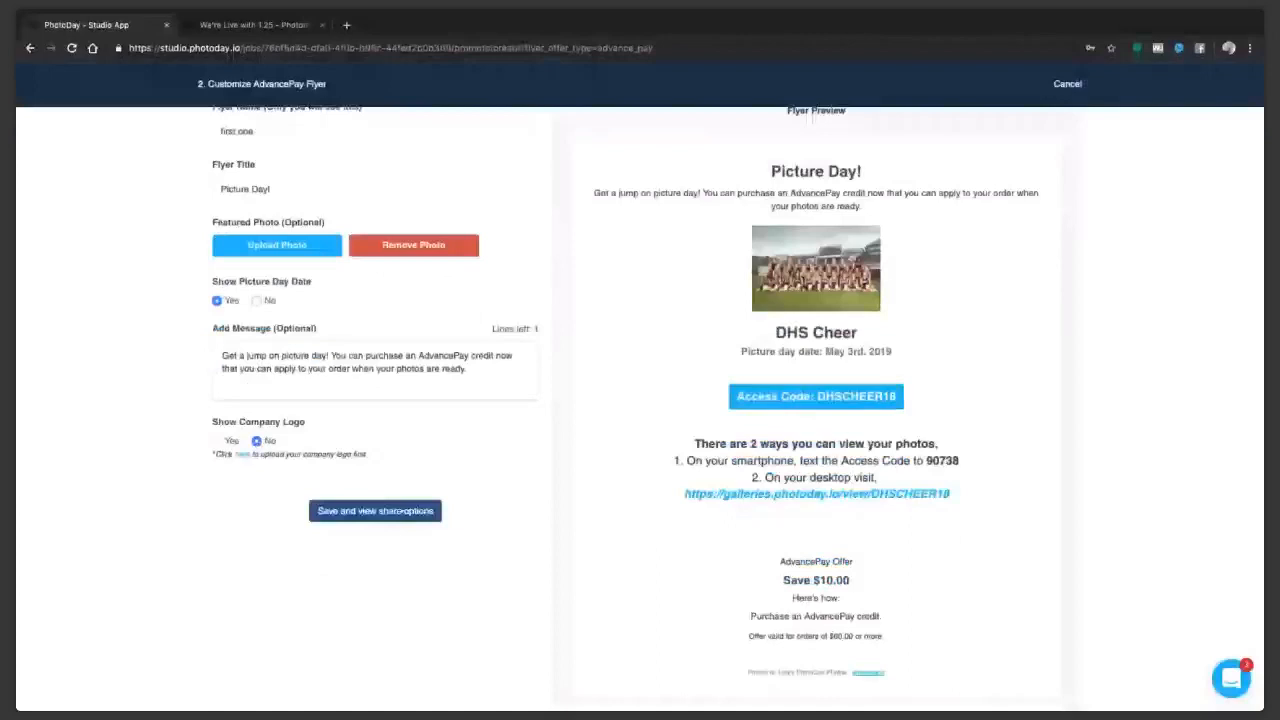
click(405, 512)
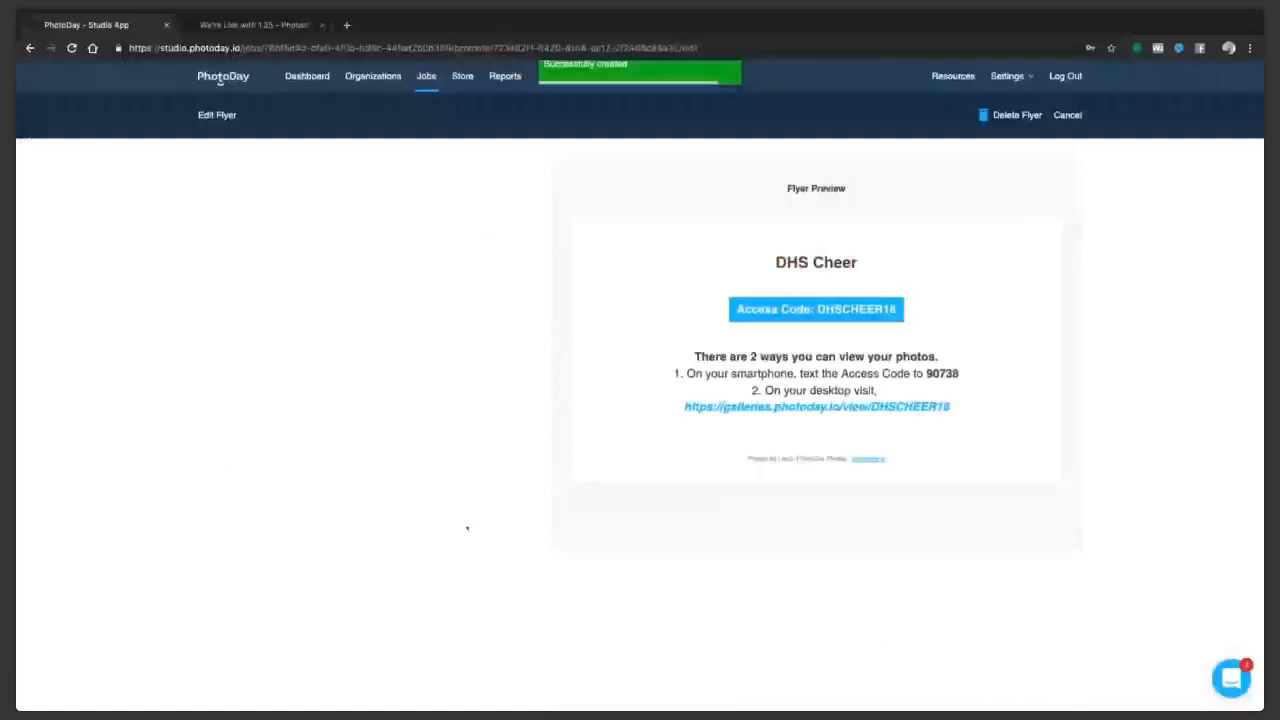
Review the flyer's sharing options and compose the email that shares it with the organization's contact, checking its subject and message.
scroll(466, 530, down, 3)
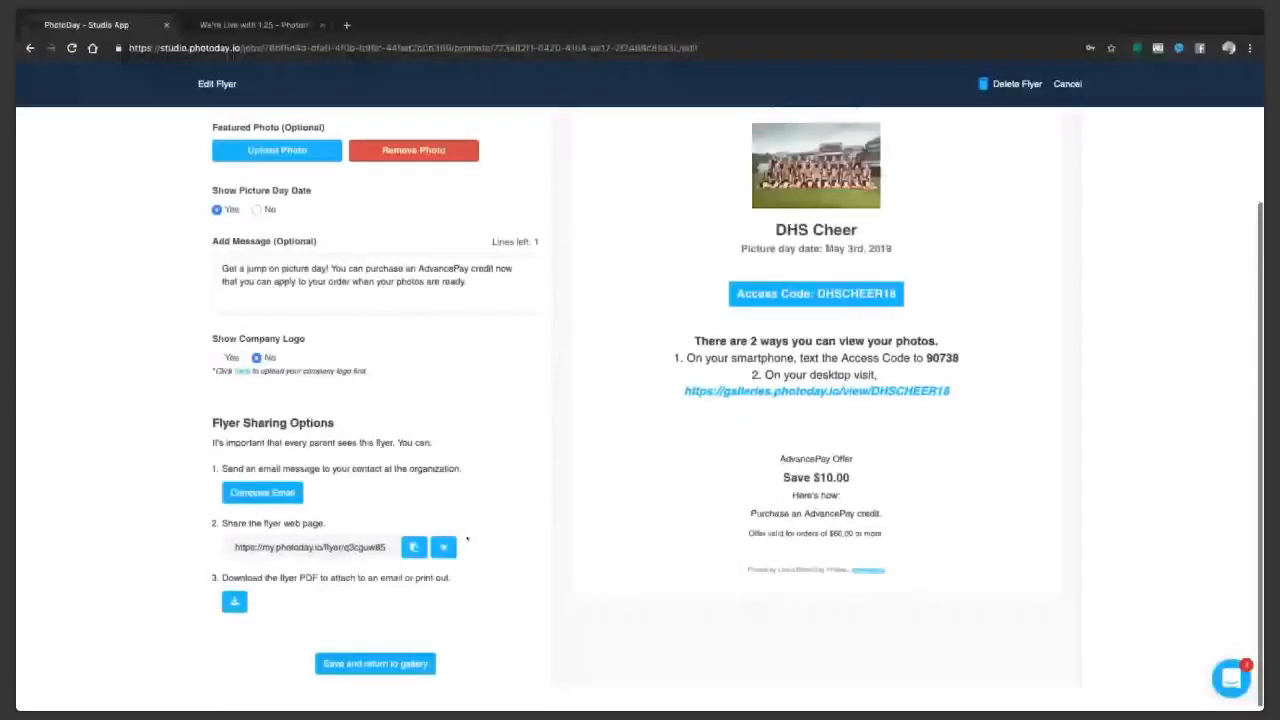
scroll(466, 539, down, 1)
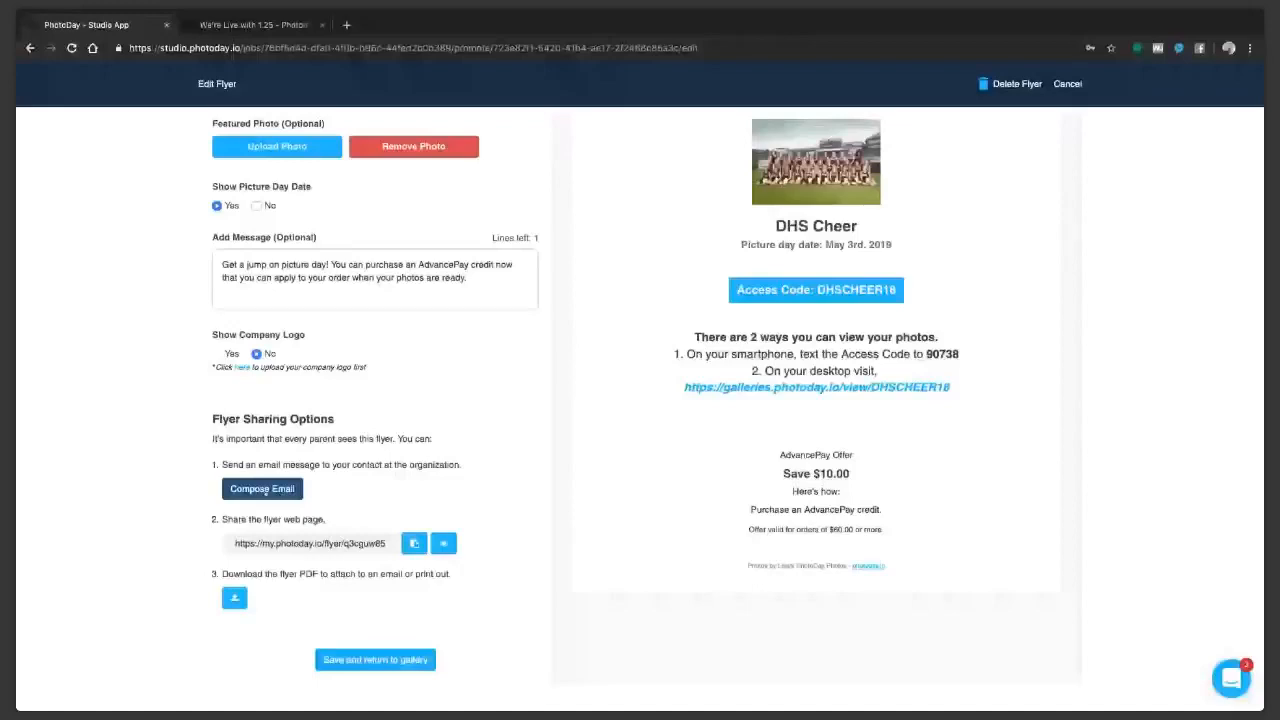
click(262, 488)
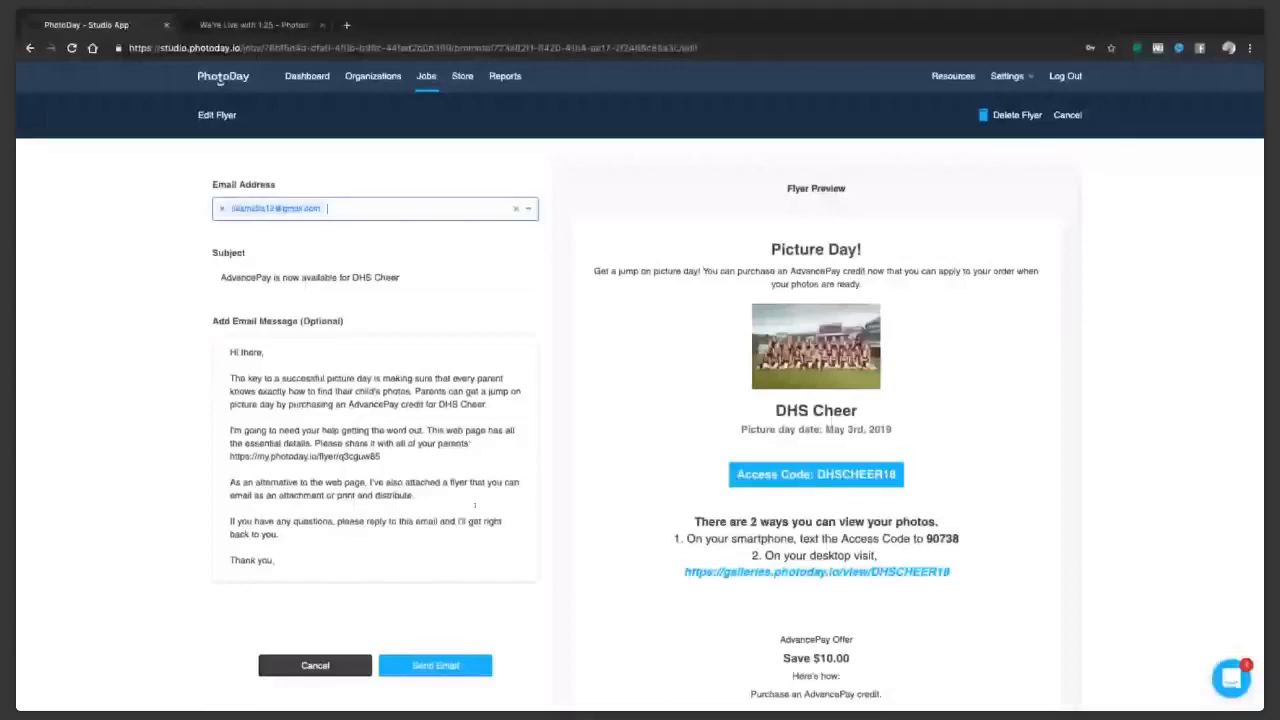
click(355, 537)
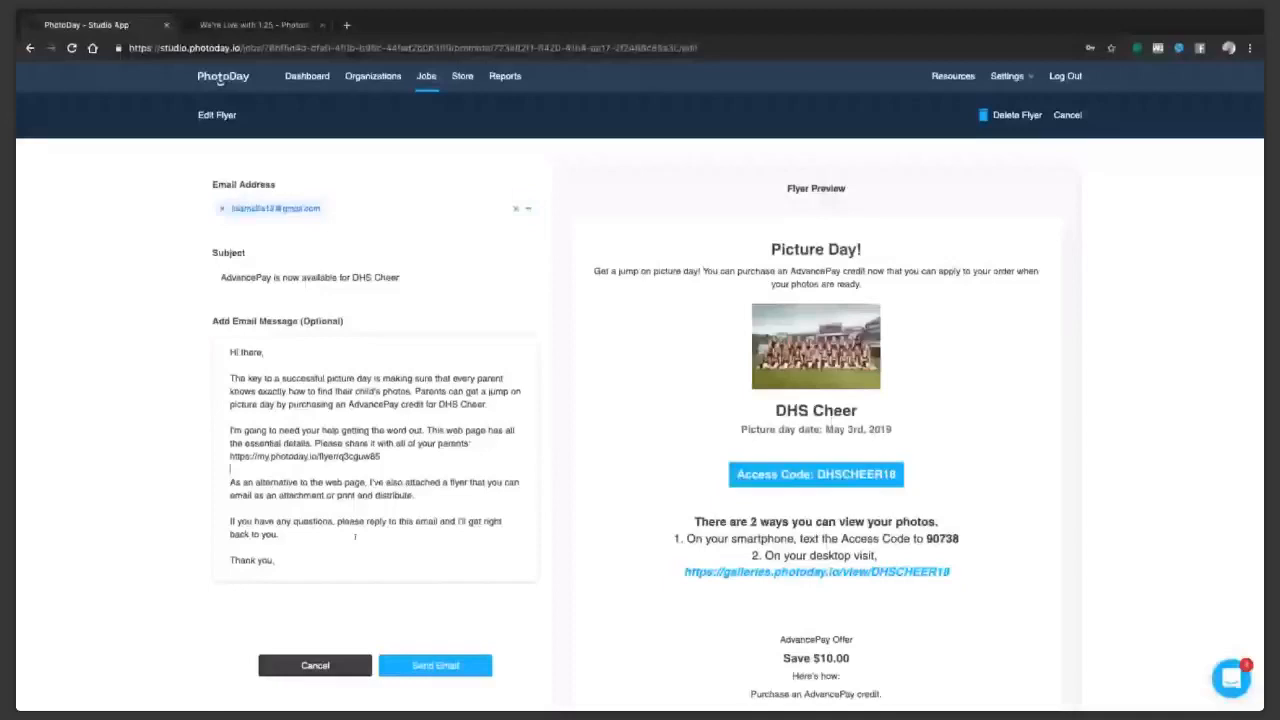
click(435, 665)
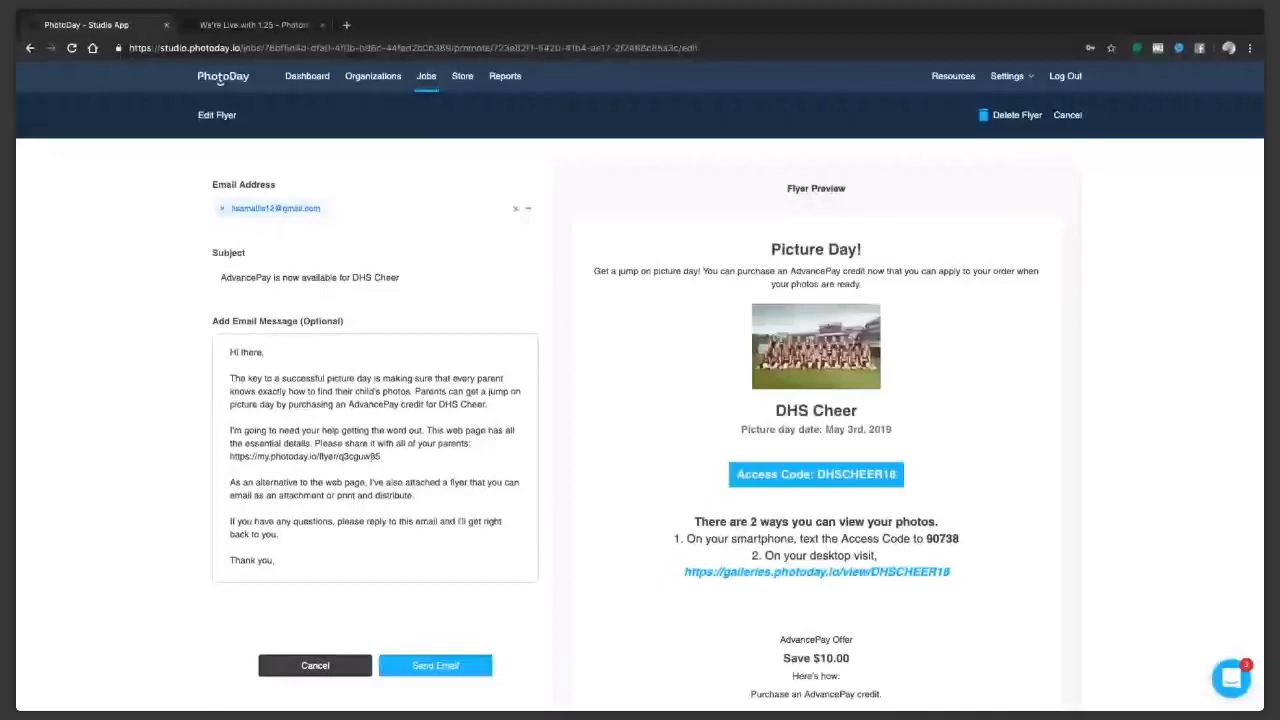
Review the customer and sales insights of the DHS Cheer job.
click(426, 76)
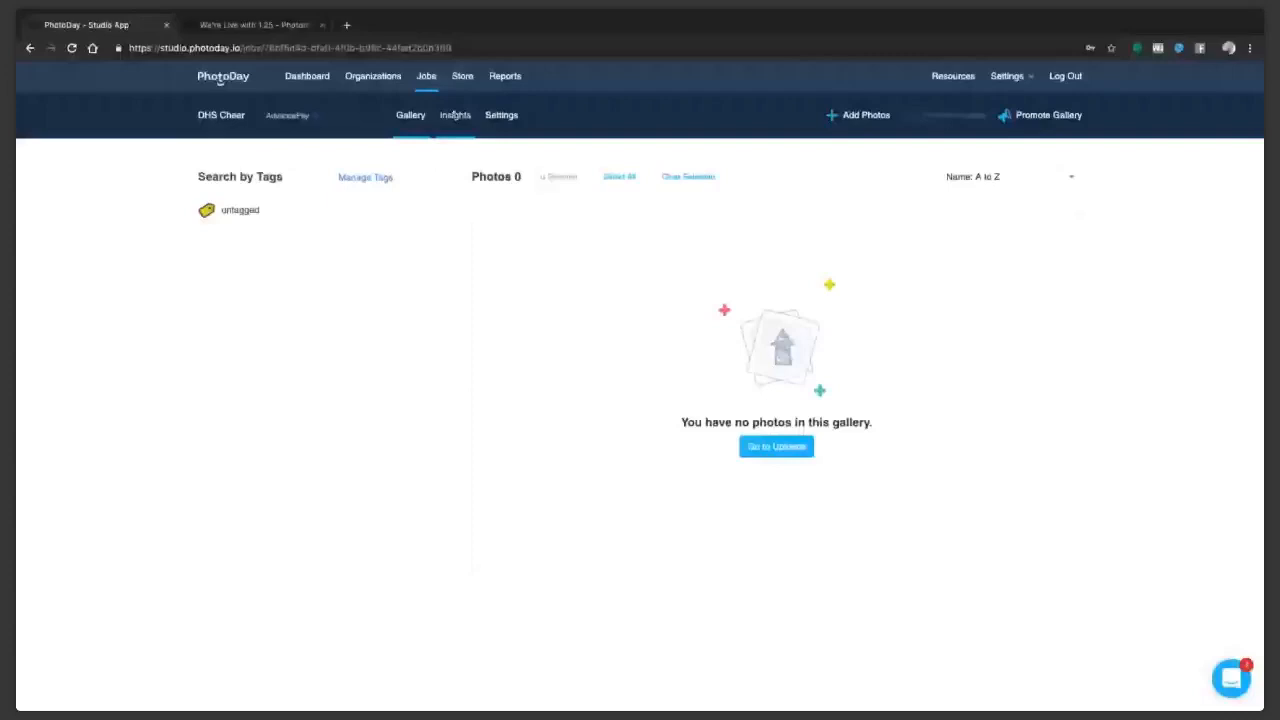
click(455, 115)
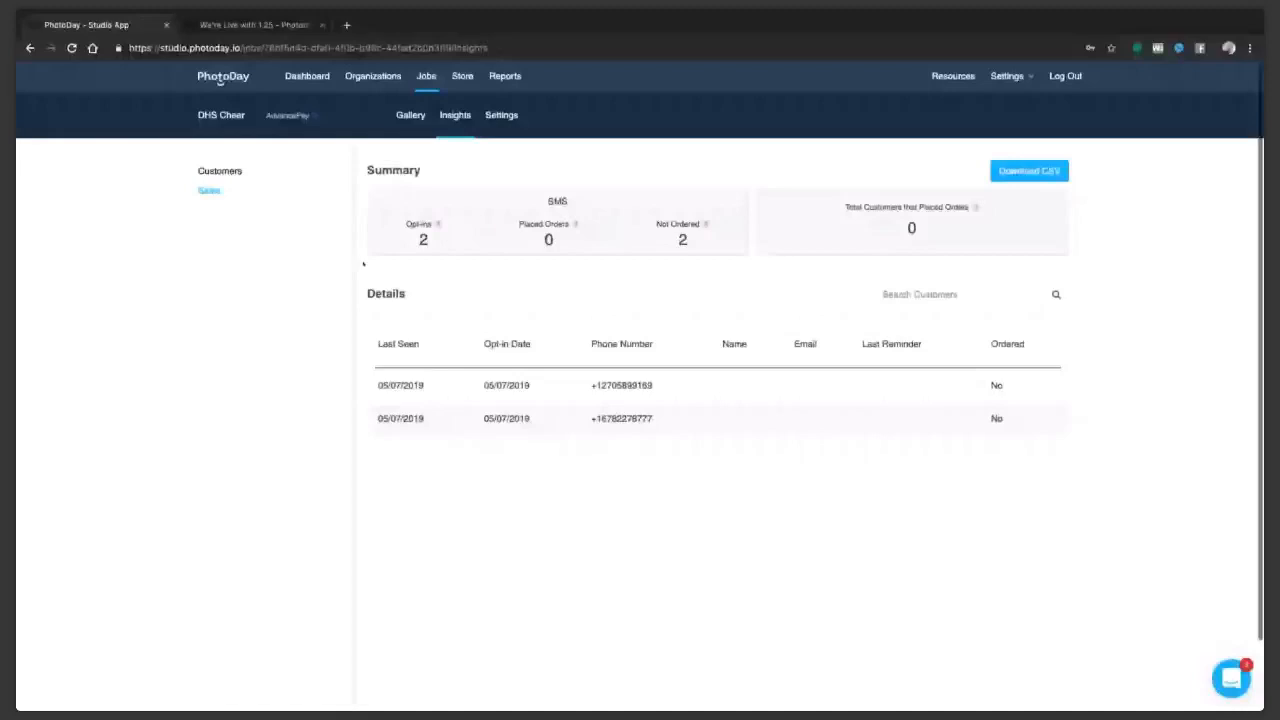
click(209, 190)
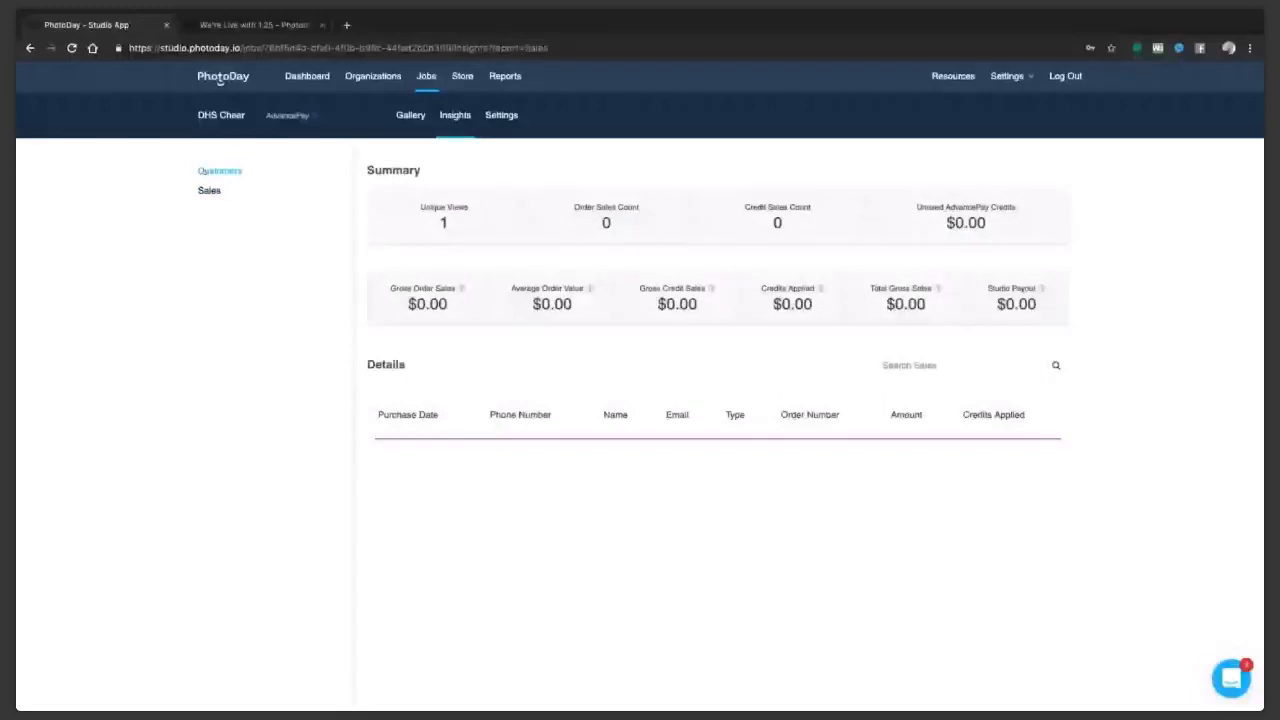
click(219, 171)
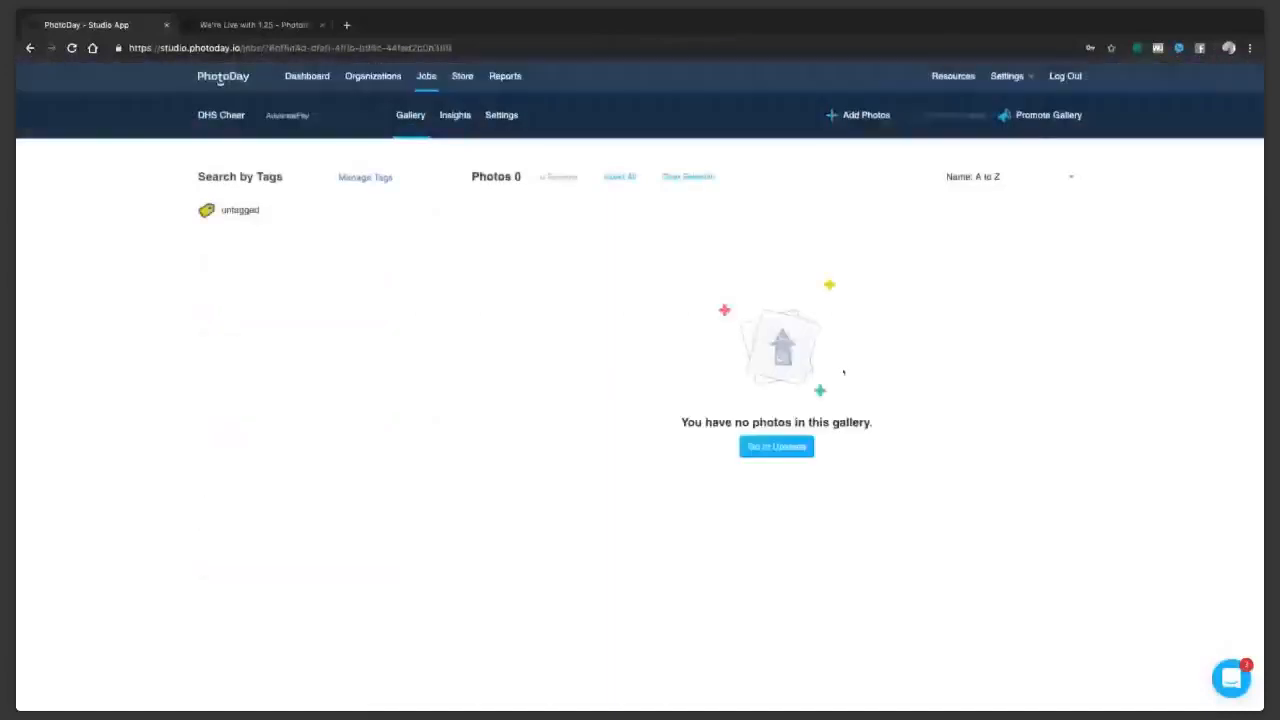
Upload SBPhotos_NHSCheer-1.jpg, SBPhotos_NHSCheer-2.jpg, SBPhotos_NHSCheer-3.jpg and NHSCheer-38.jpg to the DHS Cheer gallery.
click(776, 446)
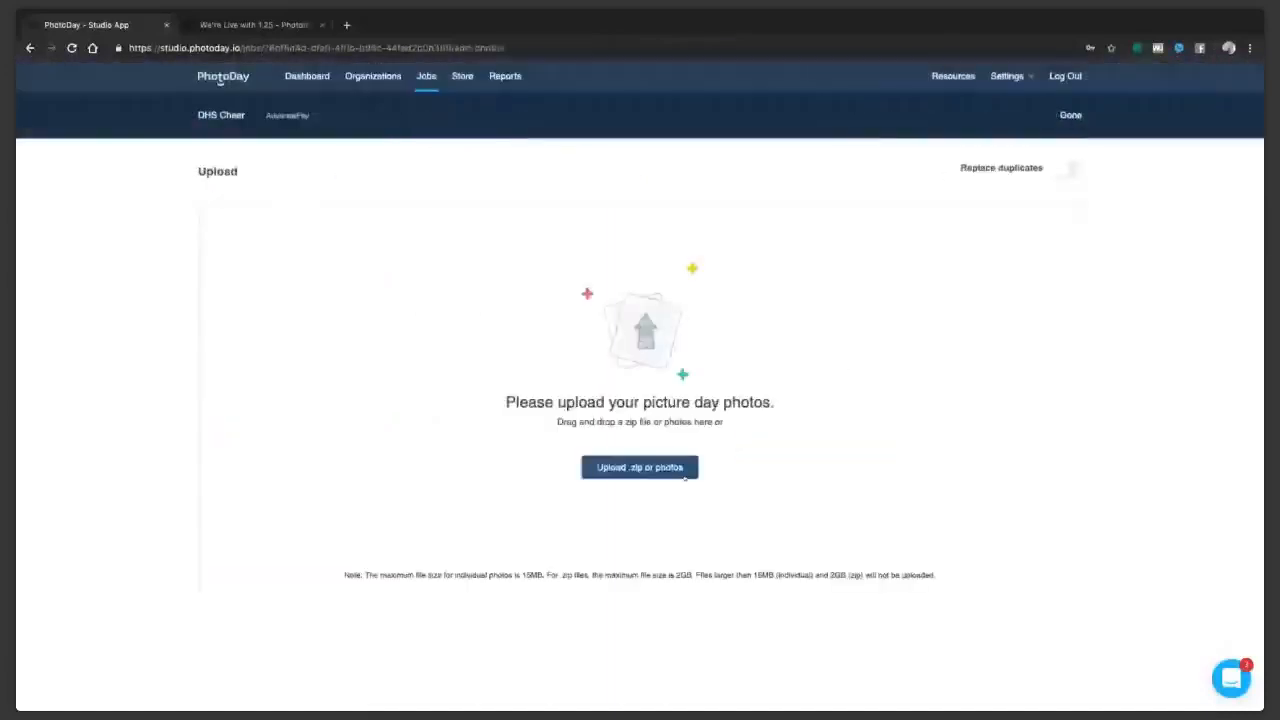
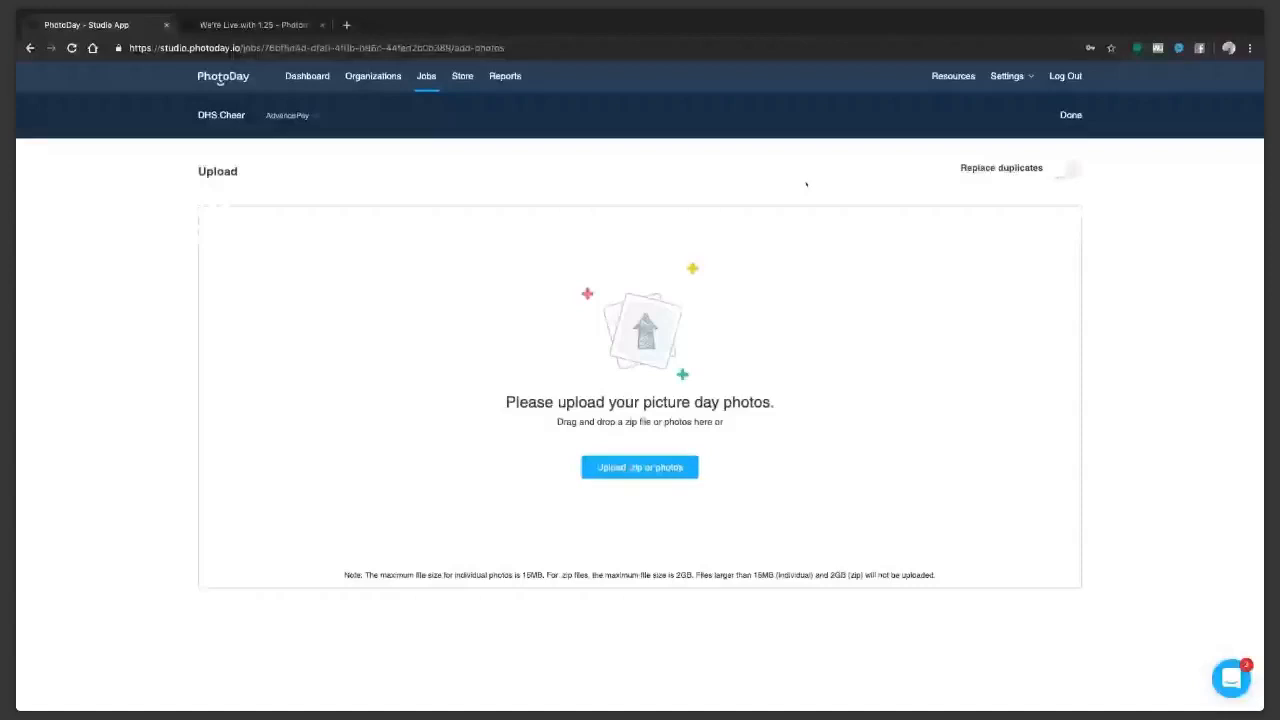
click(637, 467)
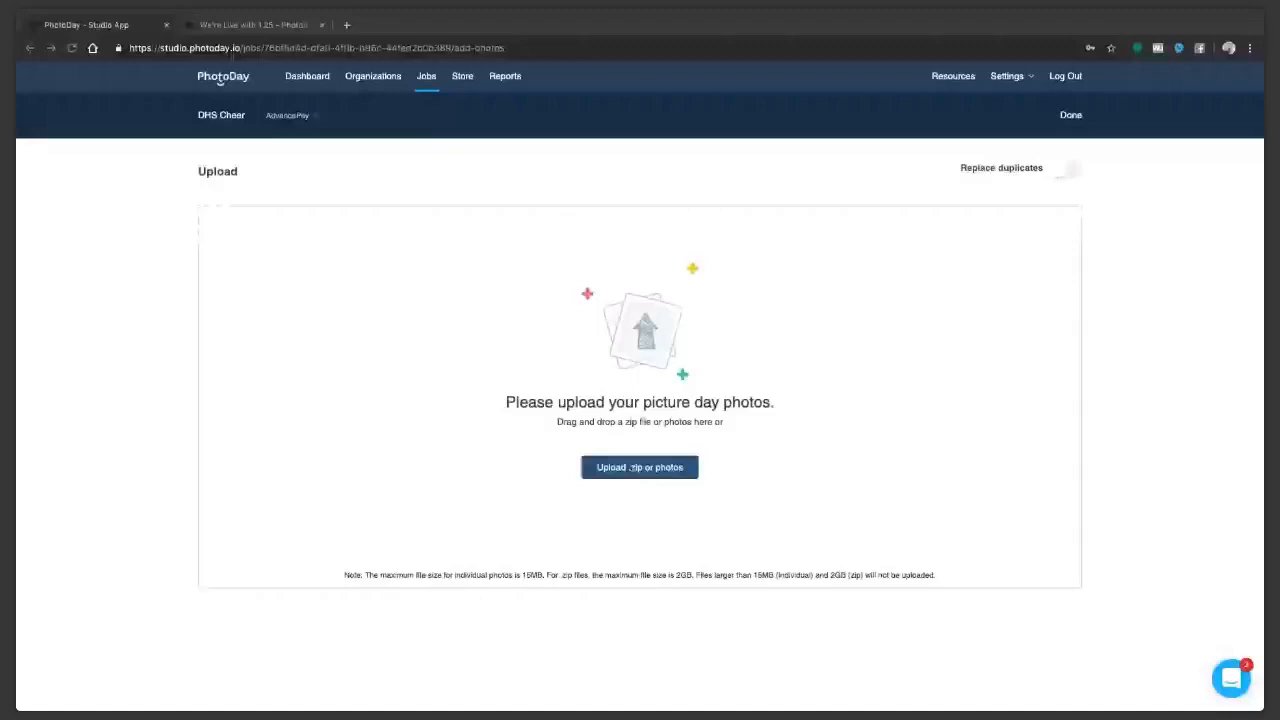
click(634, 467)
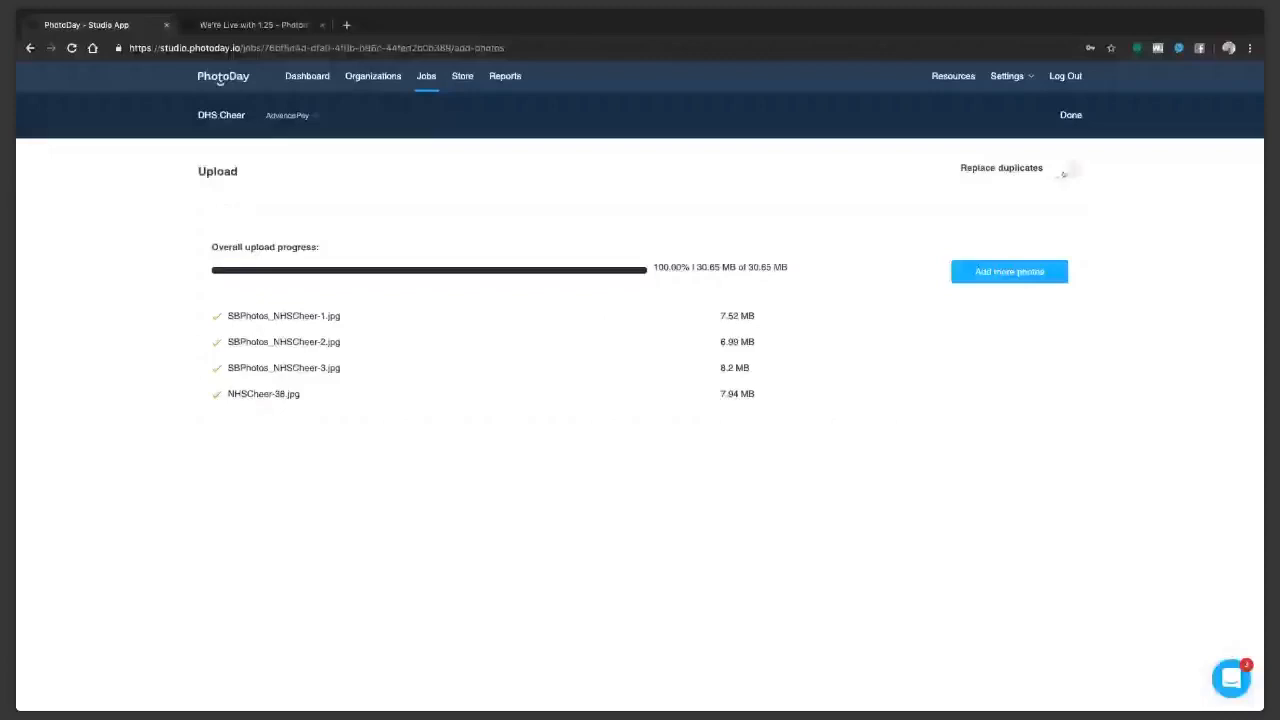
View the uploaded photos in the DHS Cheer gallery and look at the tag editor for SBPhotos_NHSCheer-1.jpg without adding tags.
click(426, 77)
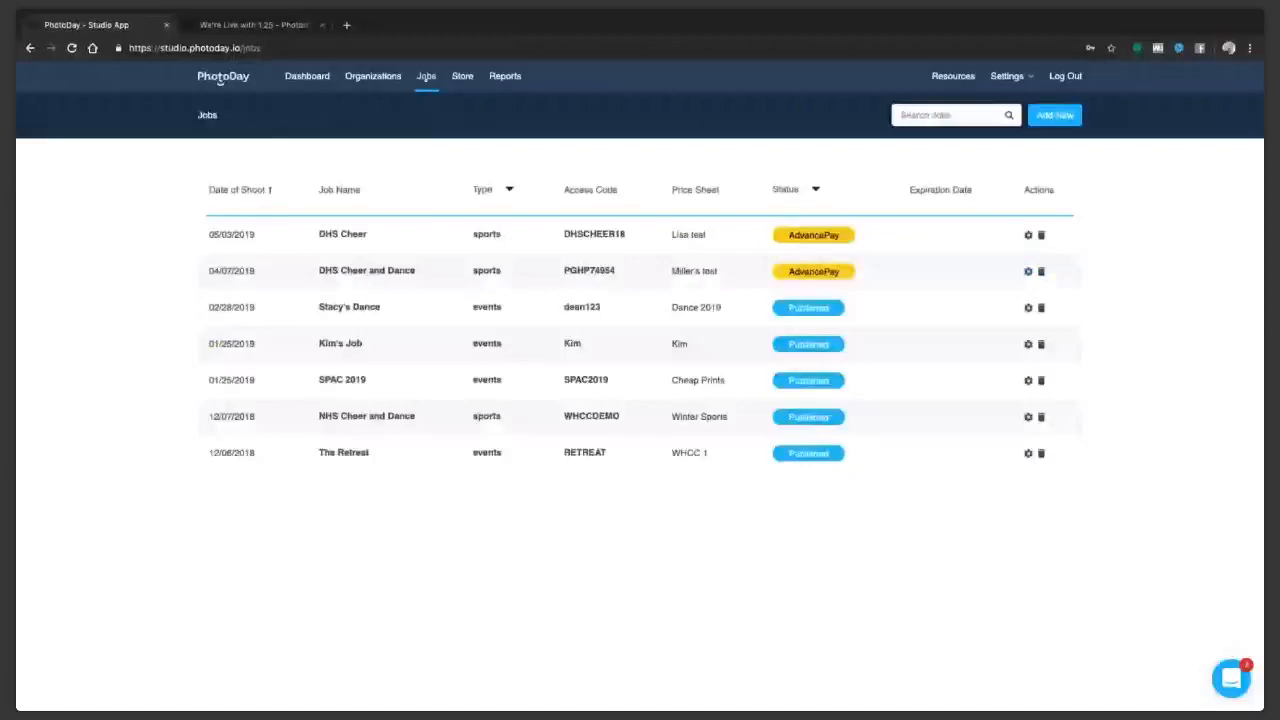
click(560, 234)
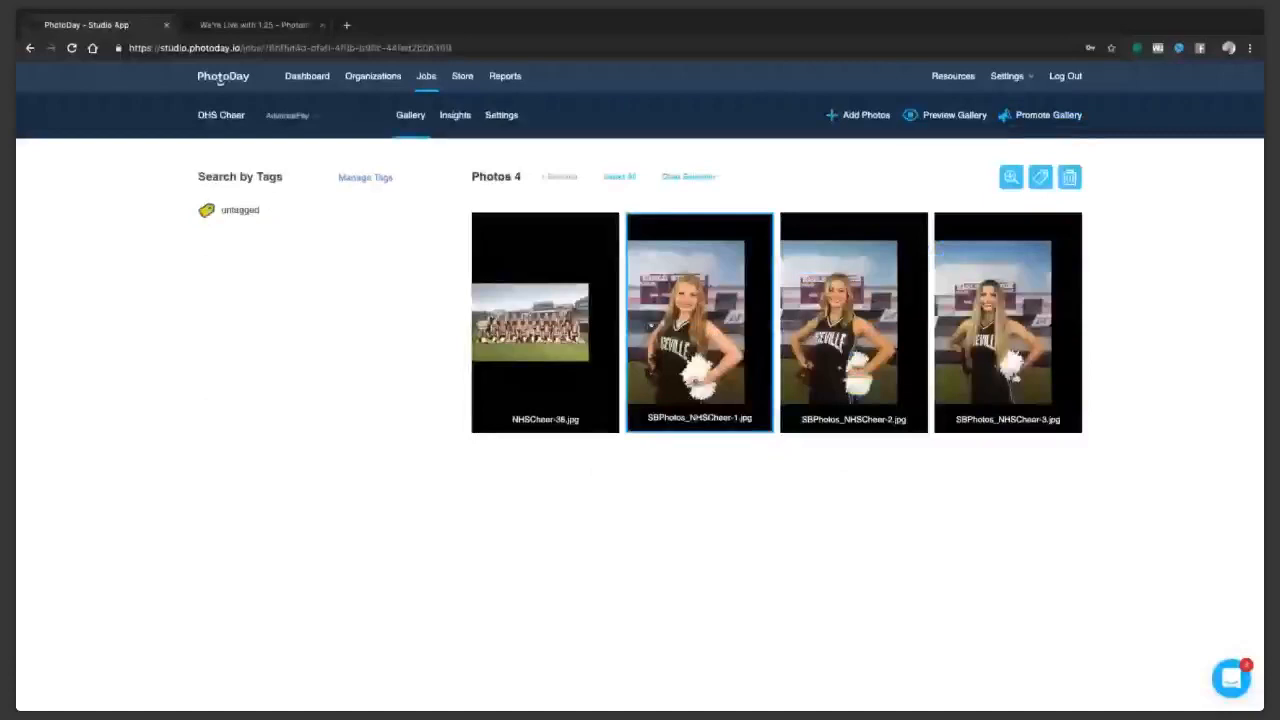
click(1040, 177)
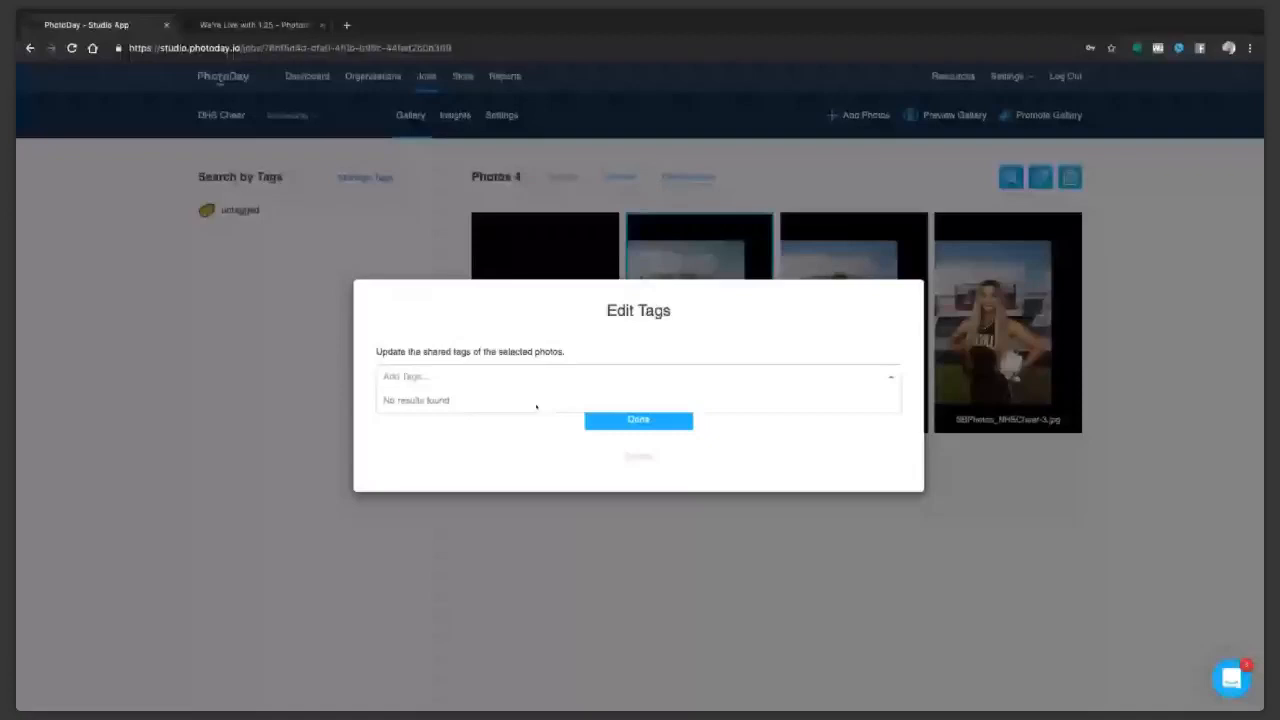
key(Escape)
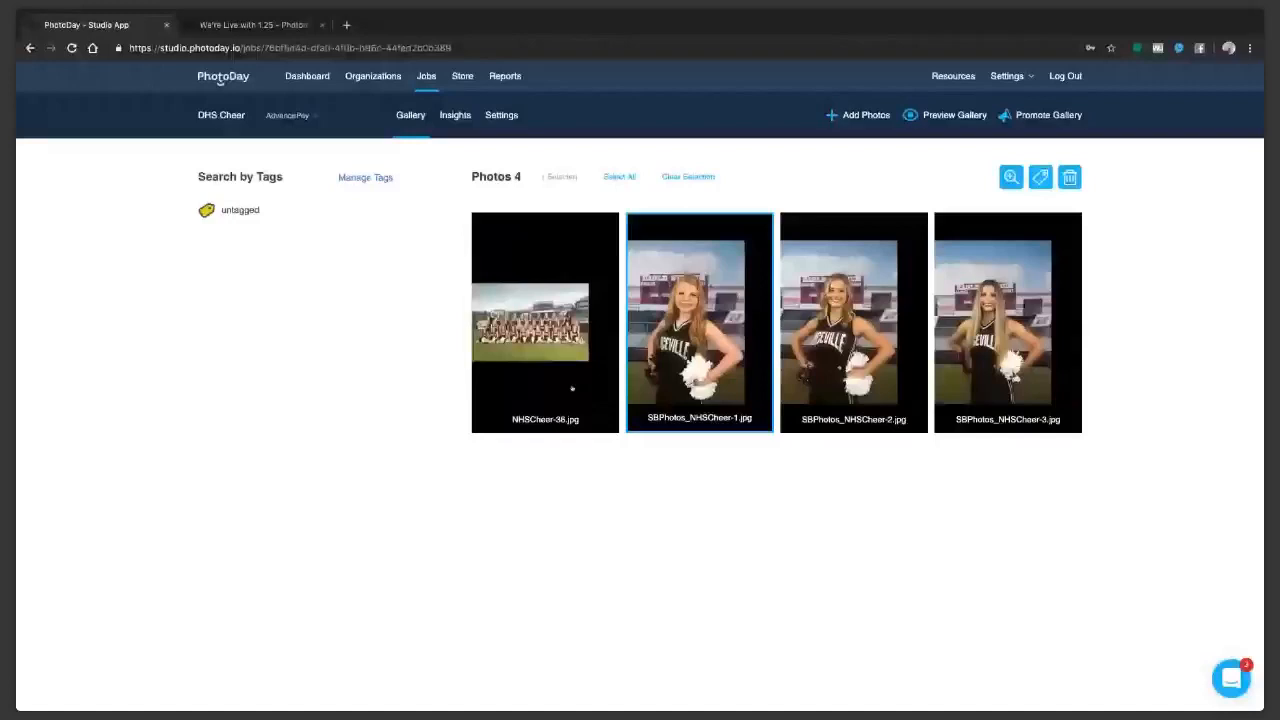
Check the job's customer insights and look through its status options Draft, AdvancePay and Published.
click(455, 115)
click(290, 115)
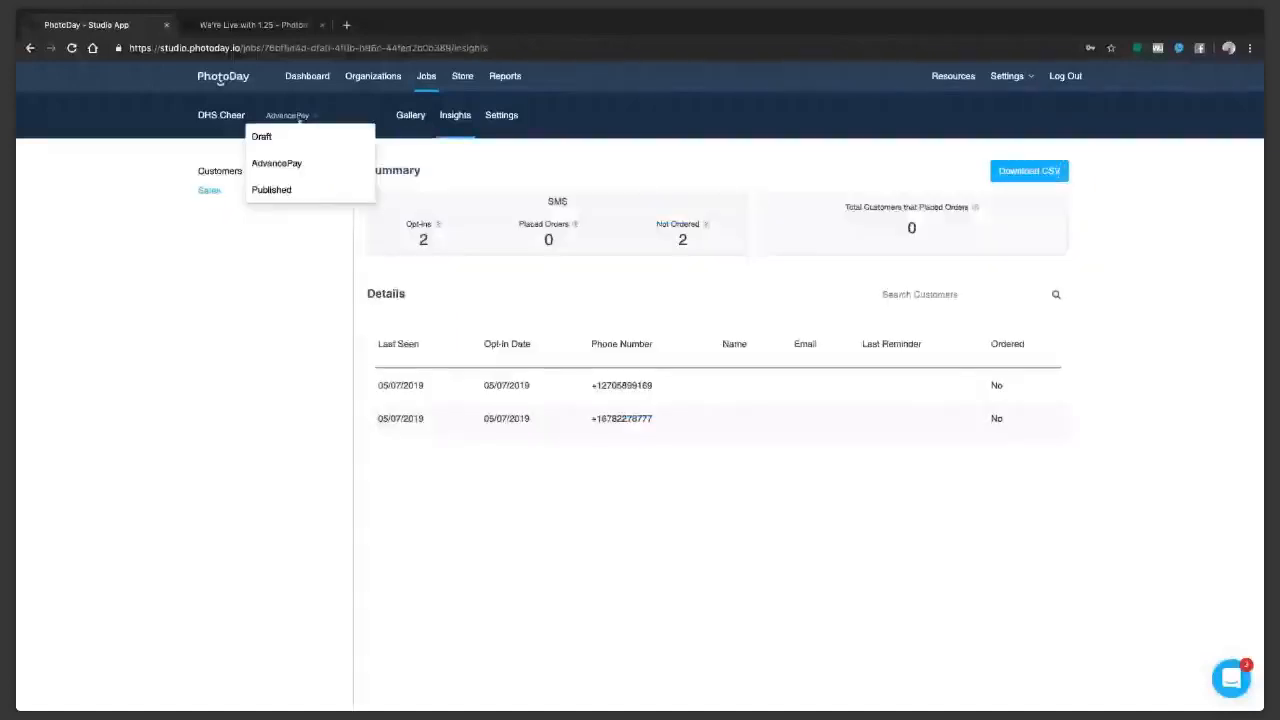
key(Down)
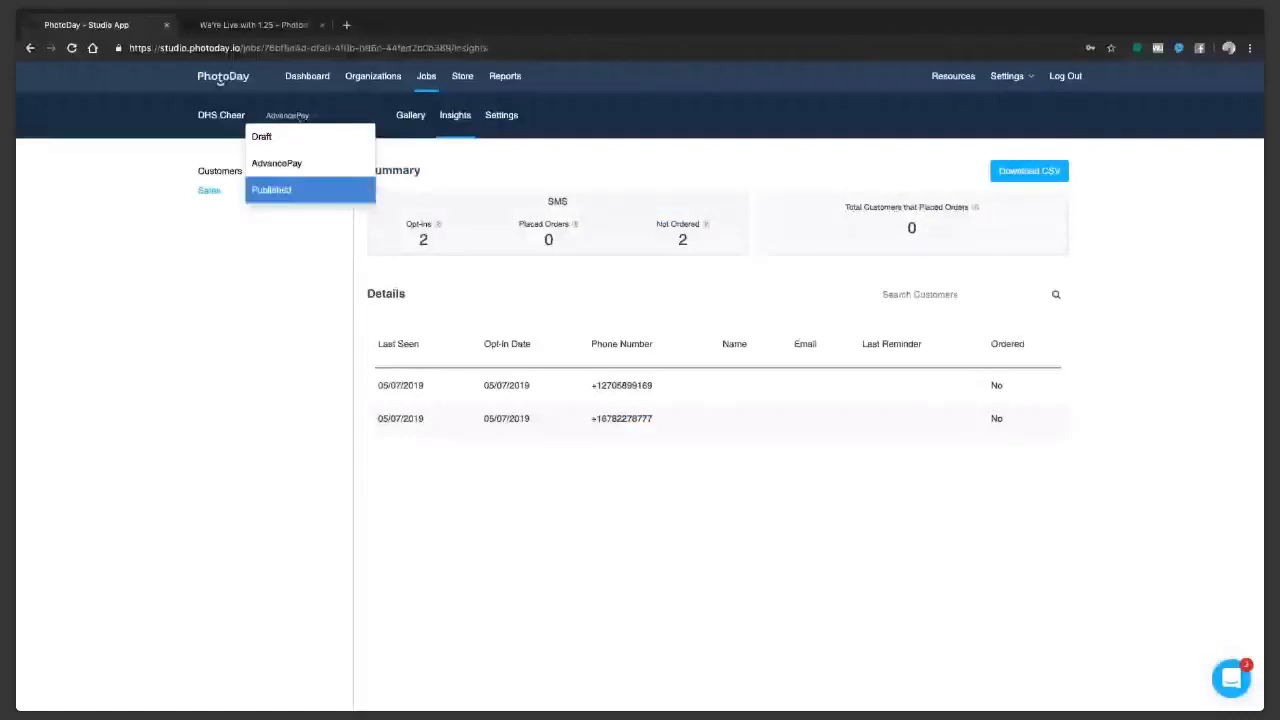
key(Return)
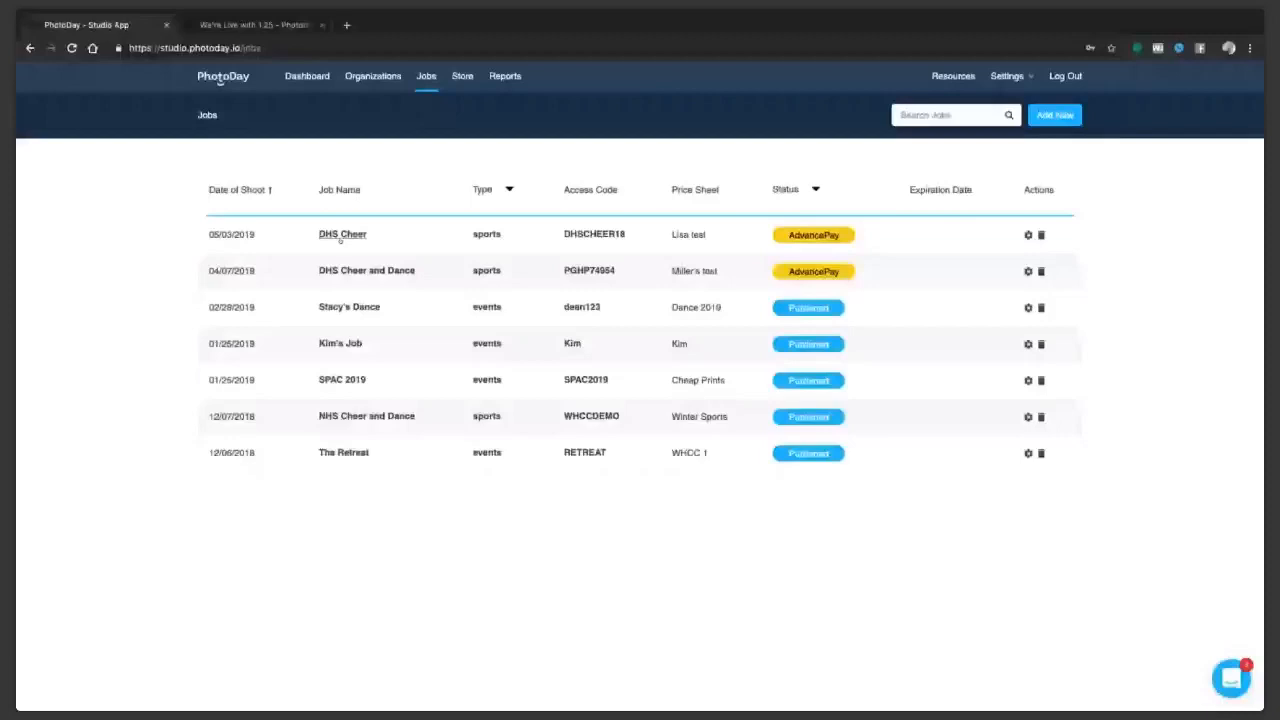
Review the DHS Cheer job's general and store settings, and look over the studio dashboard.
click(340, 236)
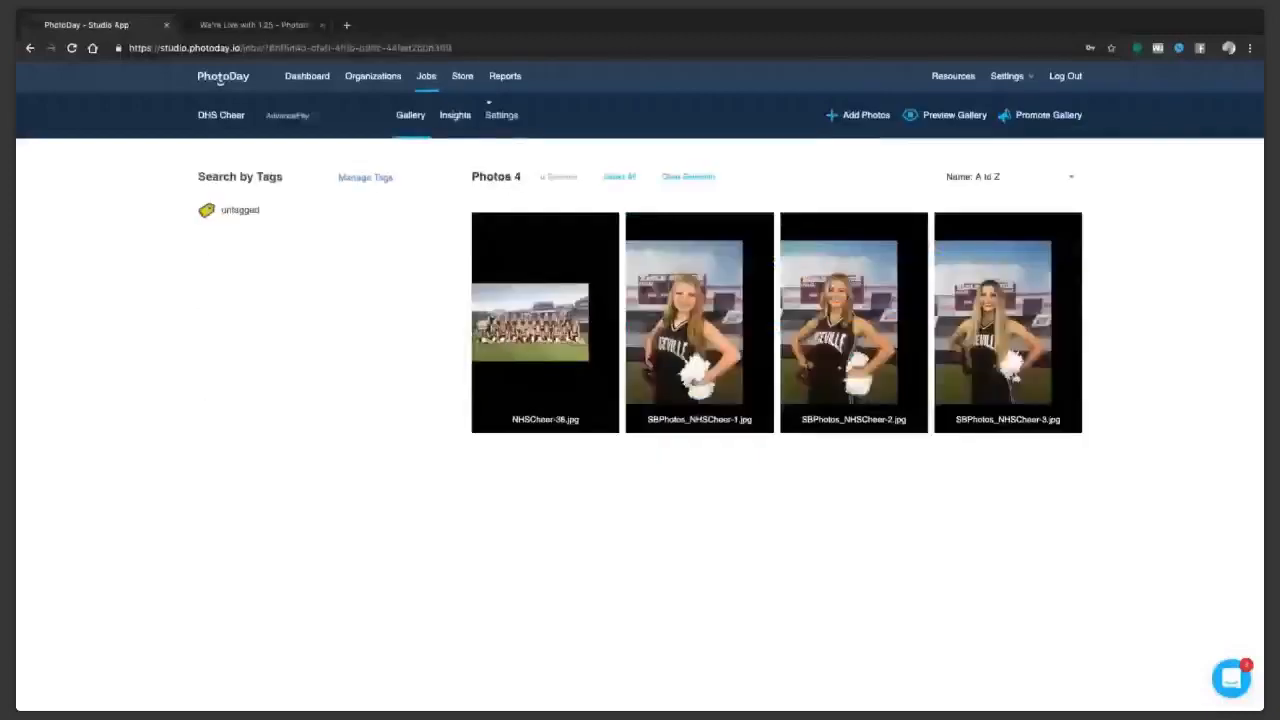
click(497, 115)
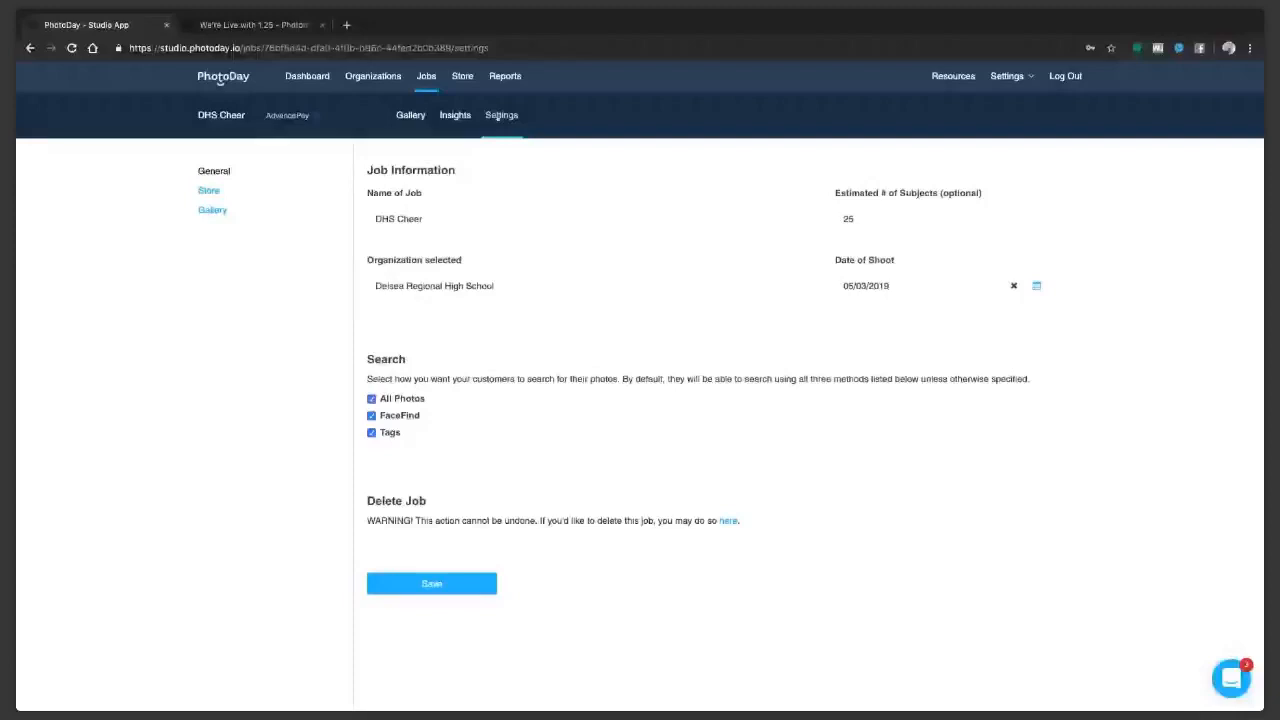
click(208, 190)
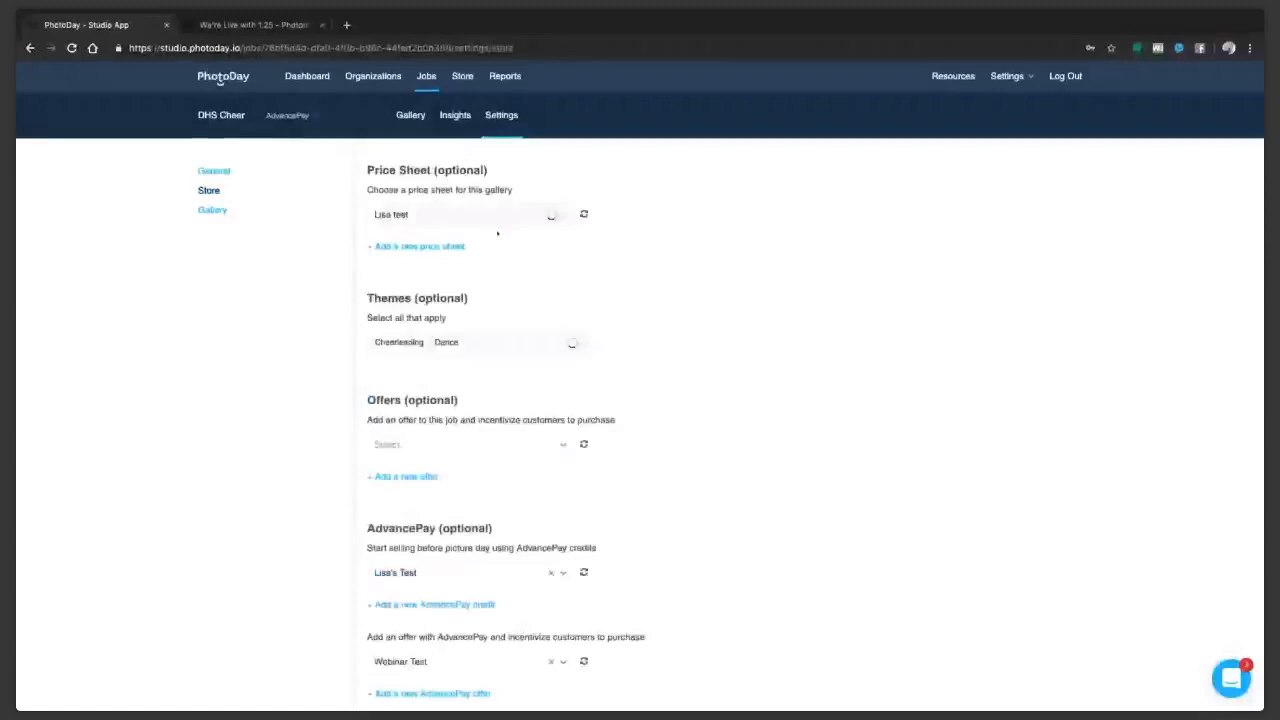
click(416, 246)
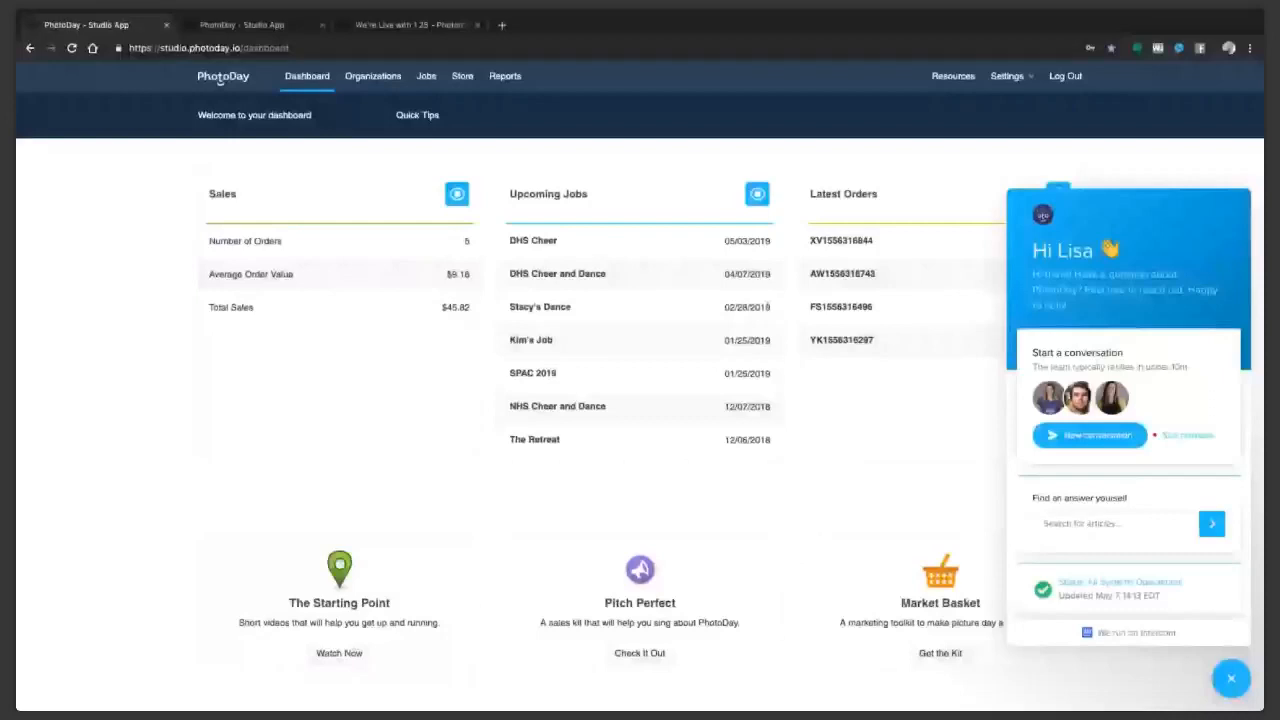
scroll(640, 360, down, 1)
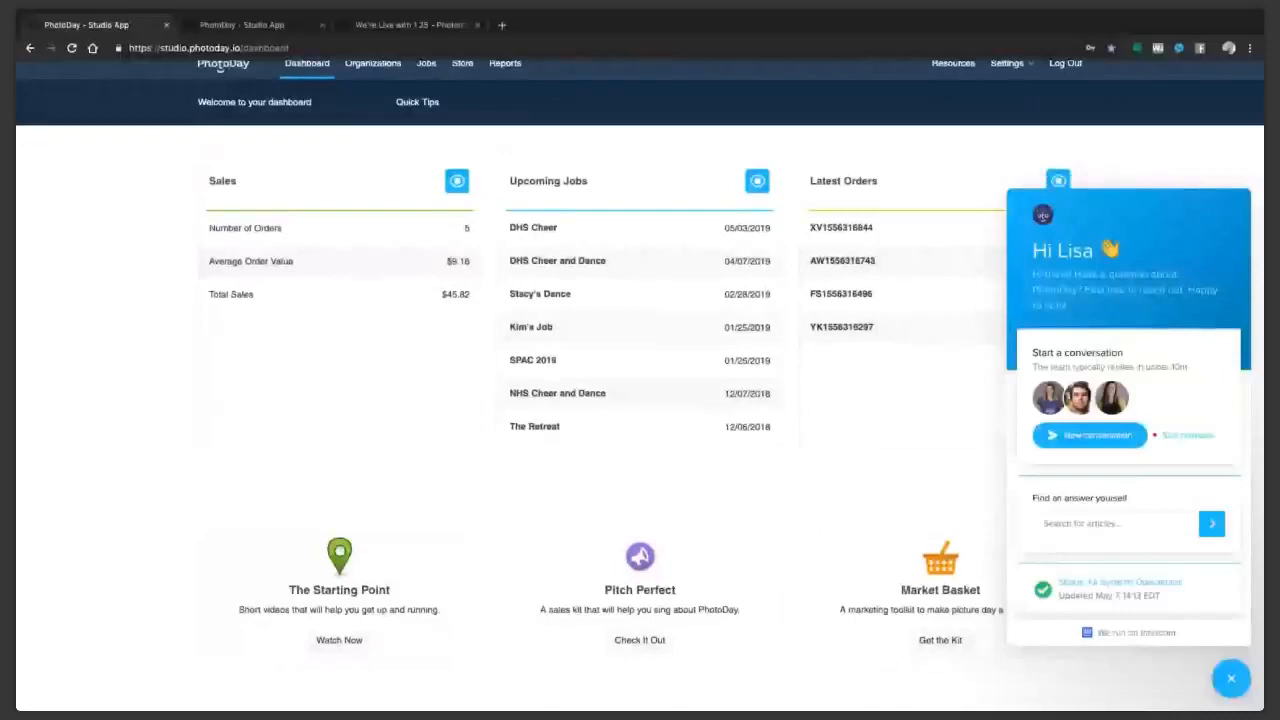